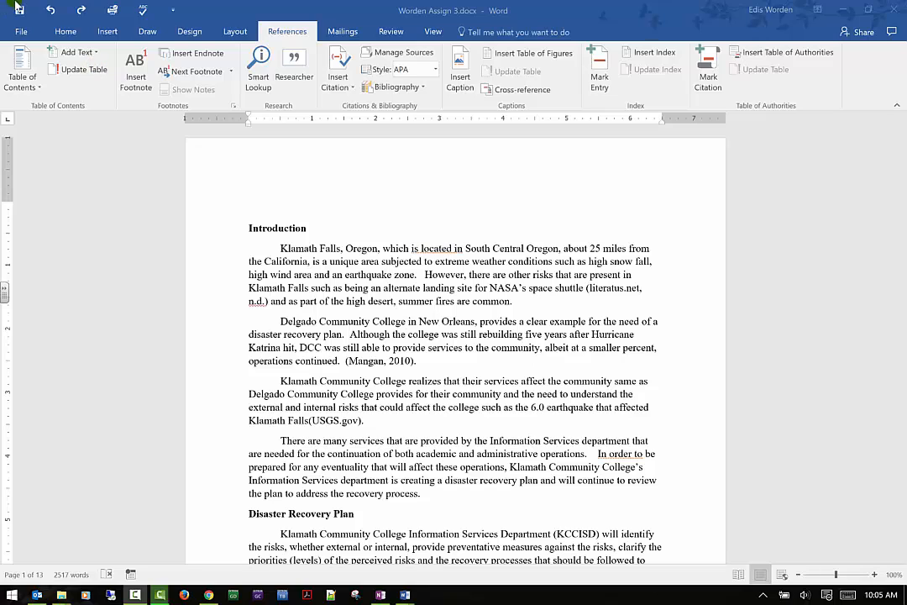
- Select the entire document and apply the Heading 1 style to all of its text
left_click(67, 38)
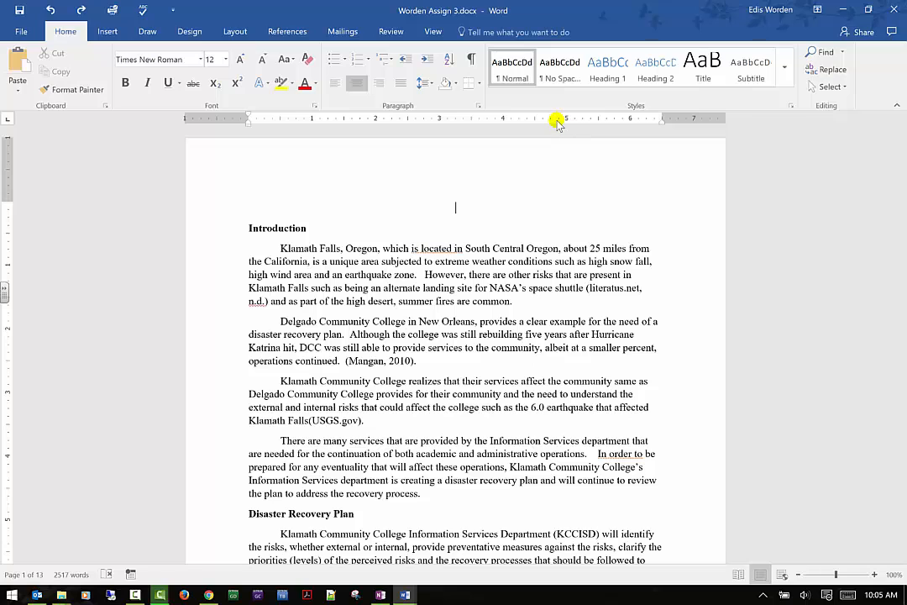
key("ctrl+a")
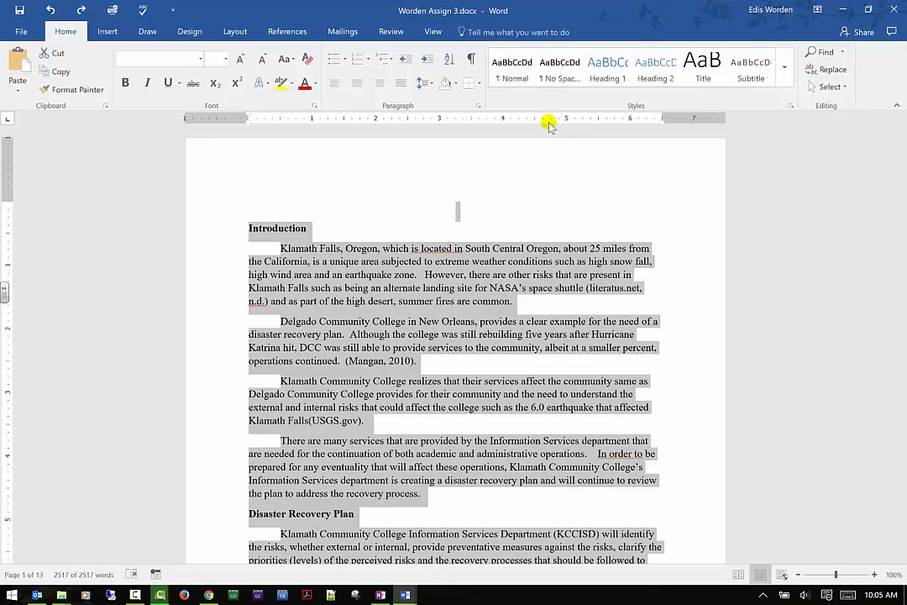
left_click(844, 89)
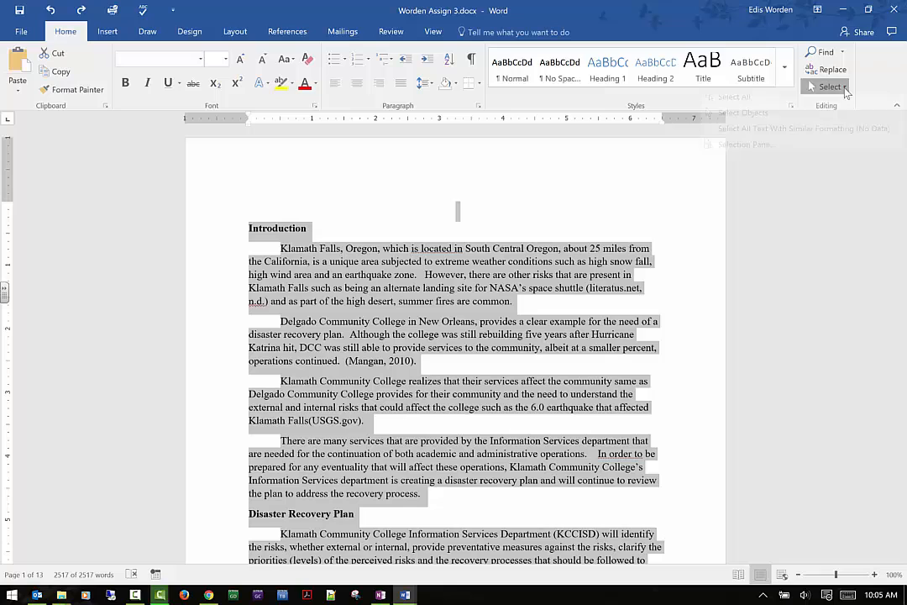
left_click(597, 71)
left_click(598, 71)
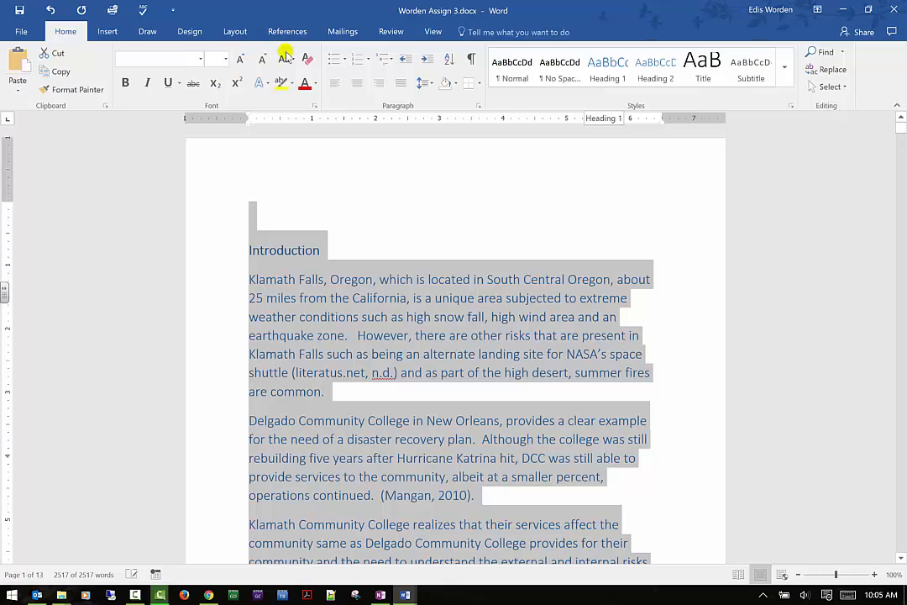
- Insert a table of contents at the start of the document using Automatic Table 1
left_click(386, 171)
left_click(303, 34)
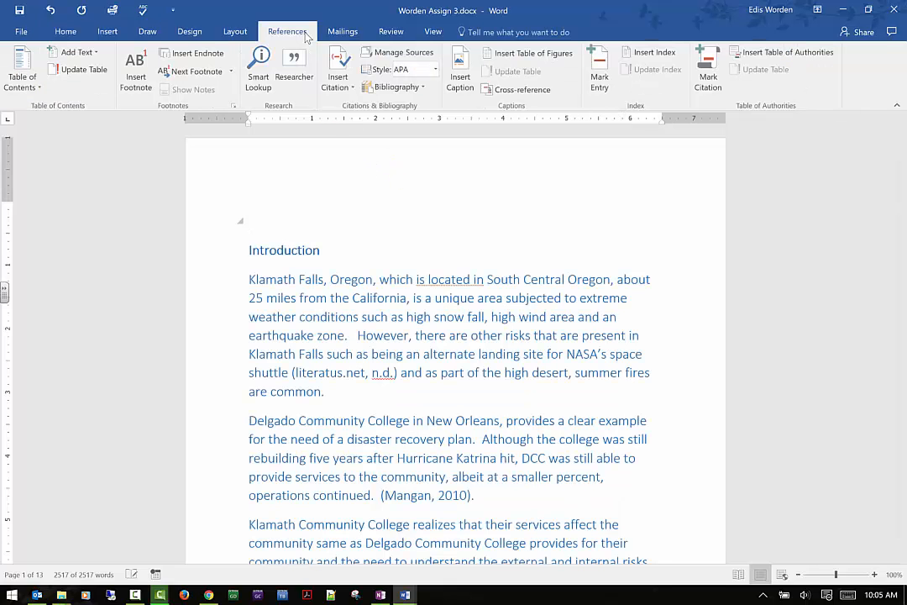
left_click(25, 71)
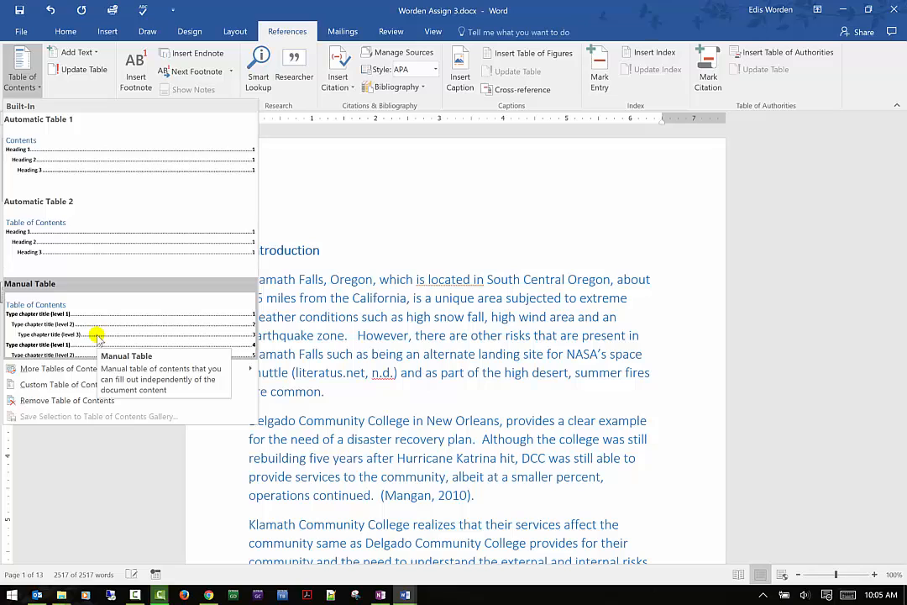
left_click(38, 150)
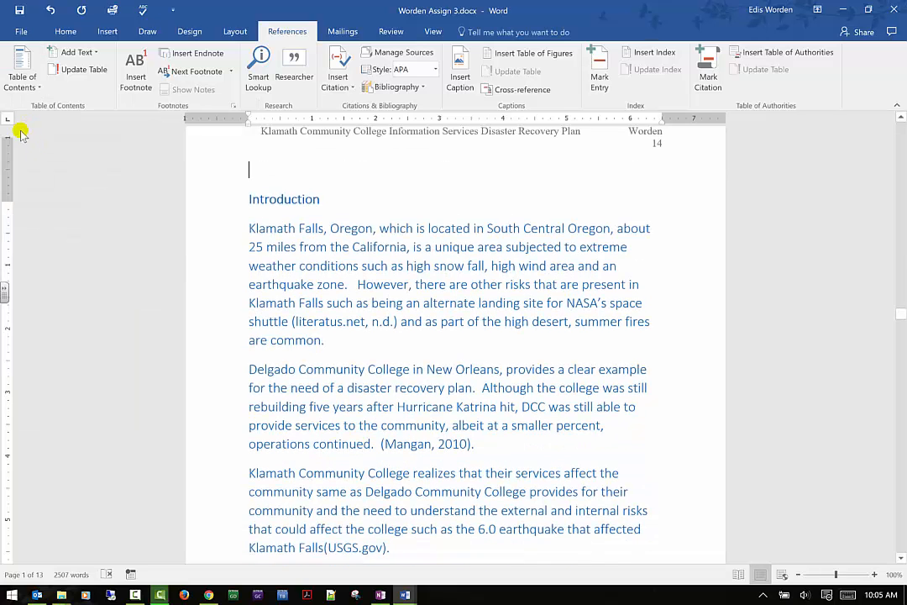
- Scroll through the generated table of contents to review its entries
scroll(437, 432, "up", 10)
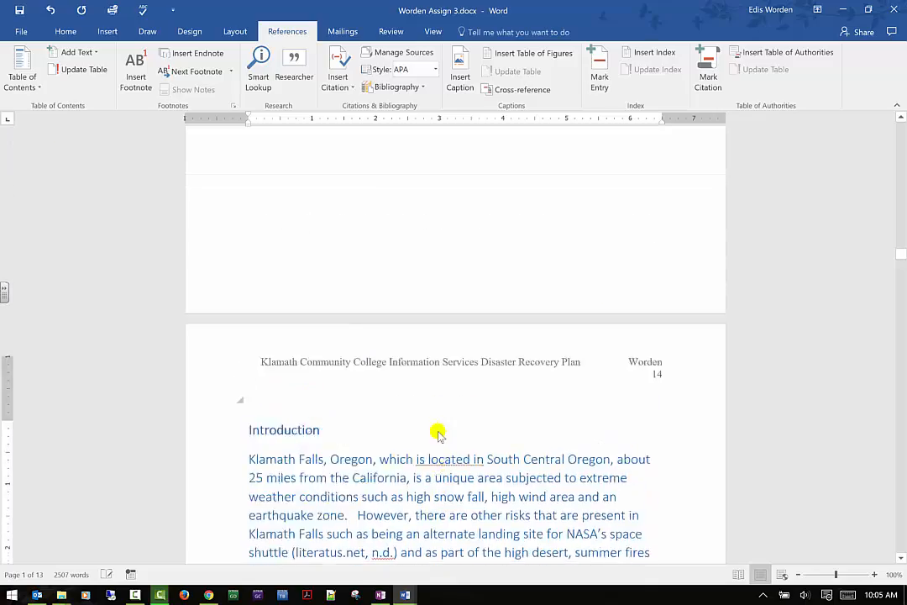
scroll(437, 432, "up", 5)
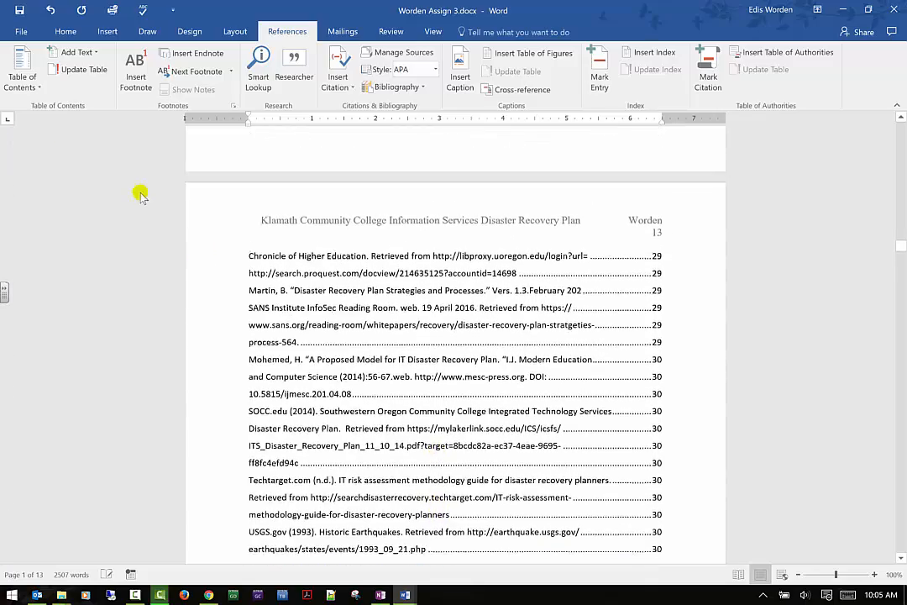
scroll(547, 286, "up", 10)
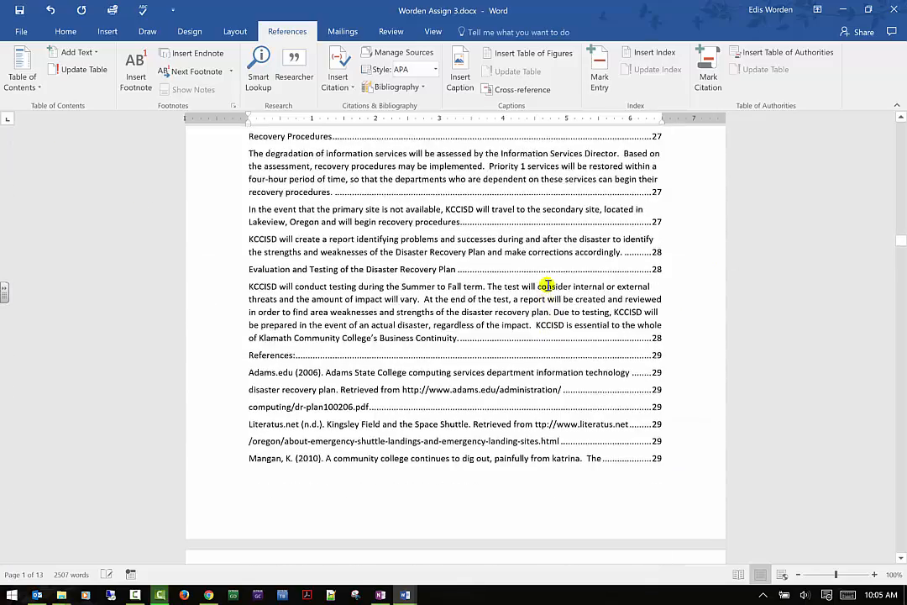
scroll(405, 340, "up", 5)
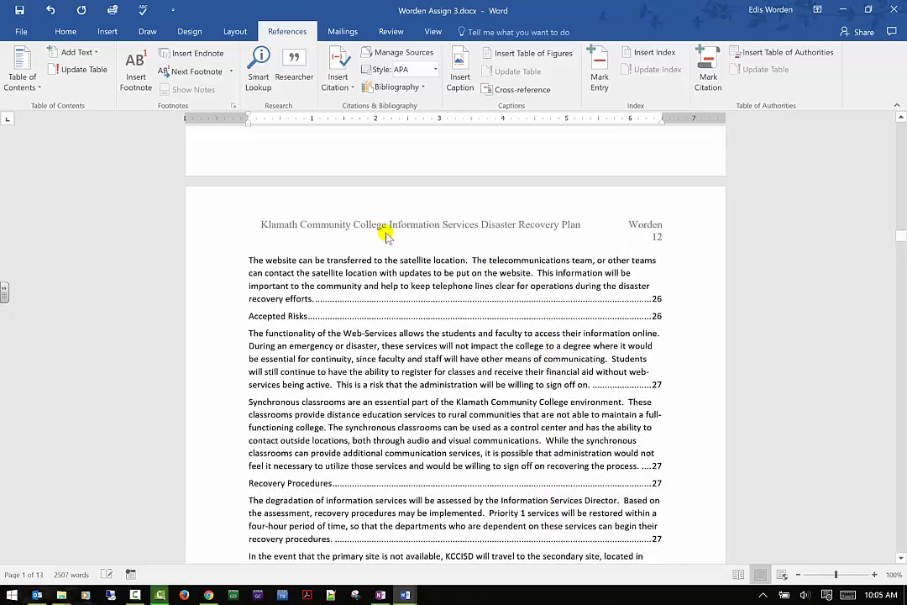
scroll(256, 283, "down", 2)
scroll(218, 252, "down", 3)
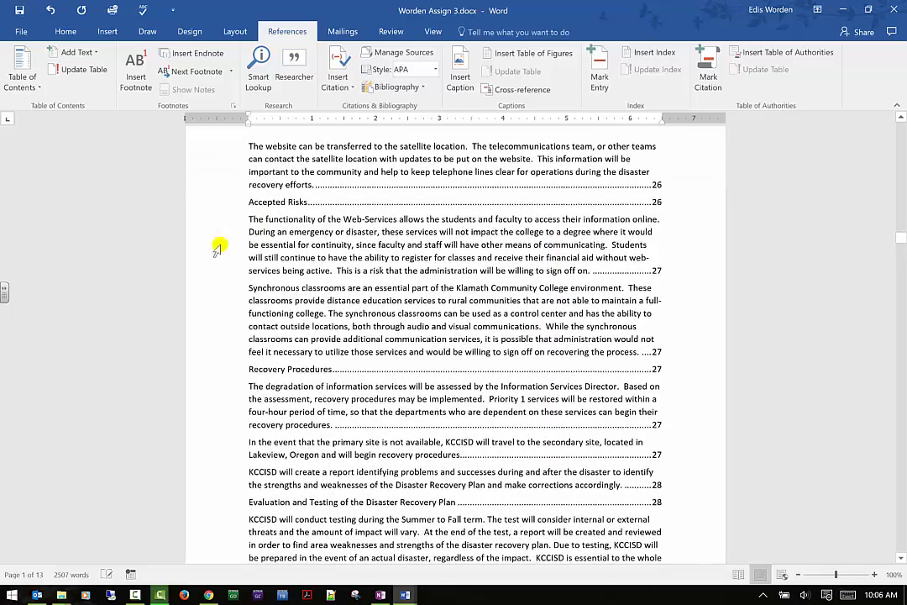
scroll(225, 242, "down", 5)
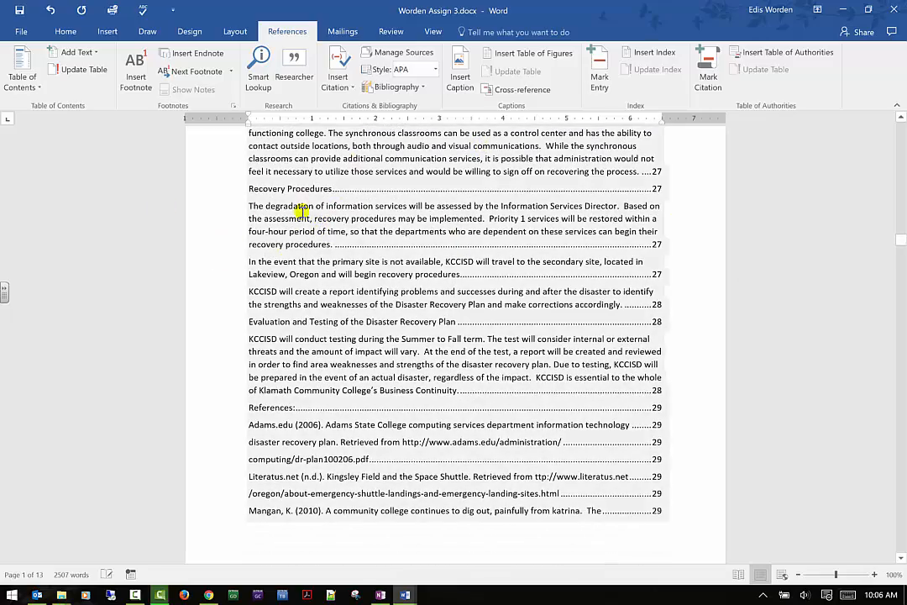
- Replace the table of contents with the Automatic Table 2 layout
left_click(30, 81)
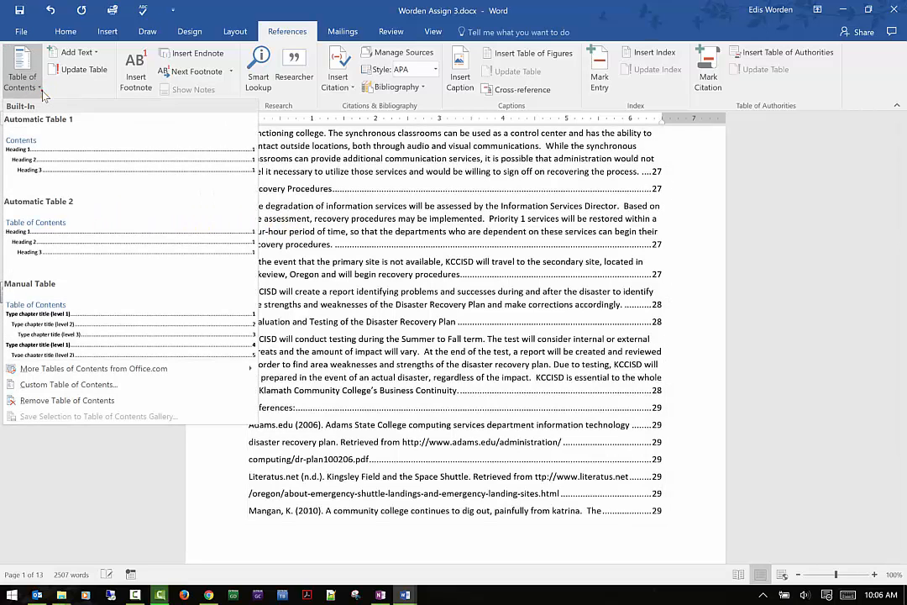
left_click(57, 249)
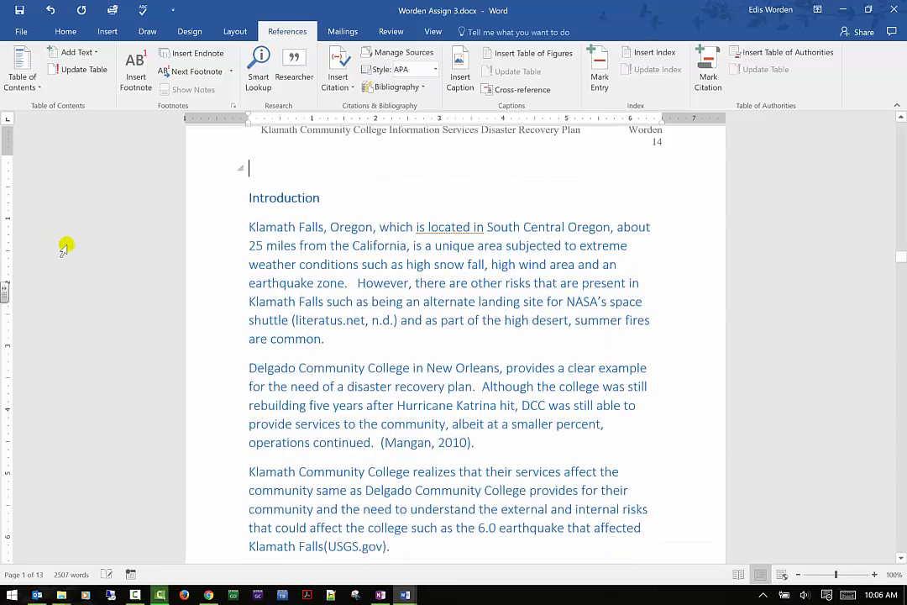
- Scroll back through the table of contents pages to review the entries
scroll(94, 259, "up", 5)
scroll(94, 259, "up", 10)
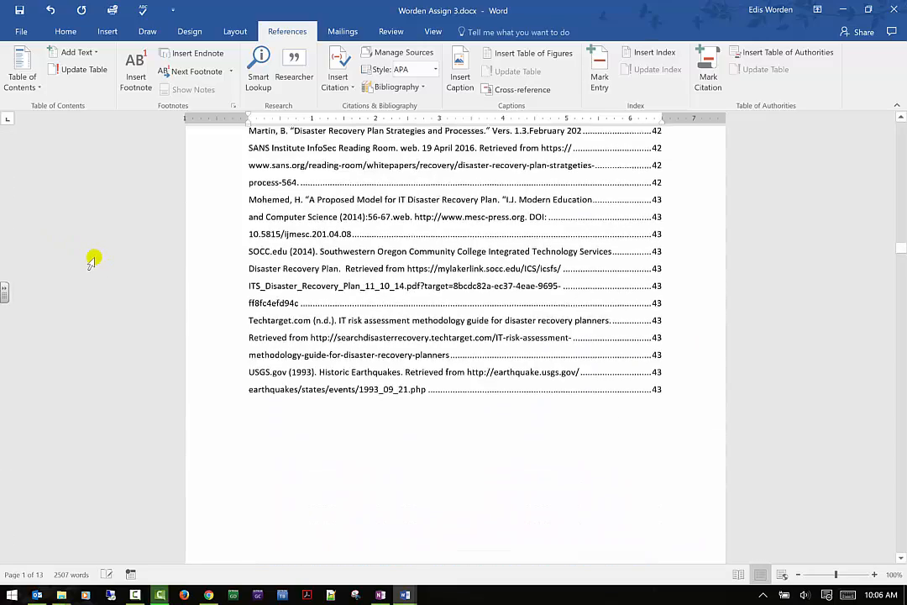
scroll(94, 259, "up", 10)
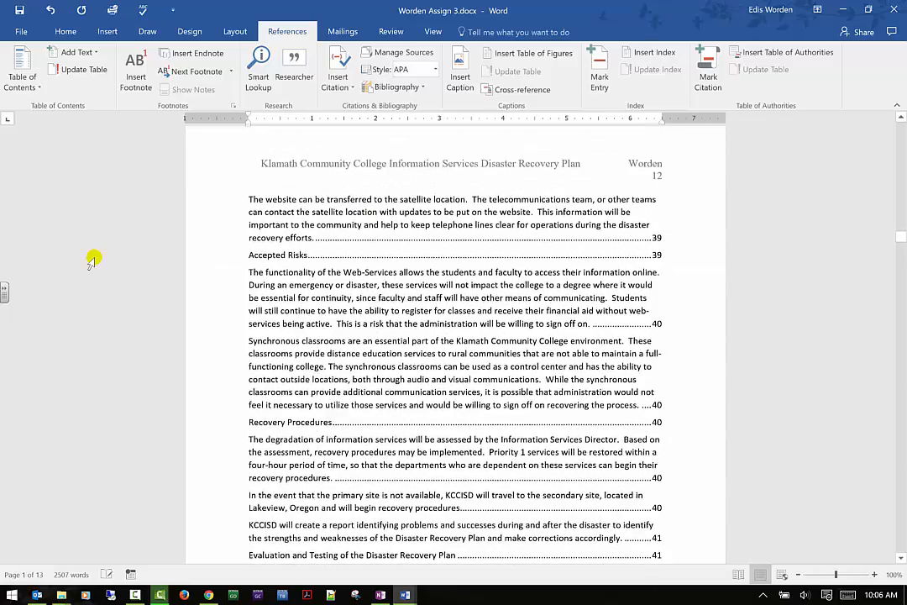
scroll(173, 277, "up", 7)
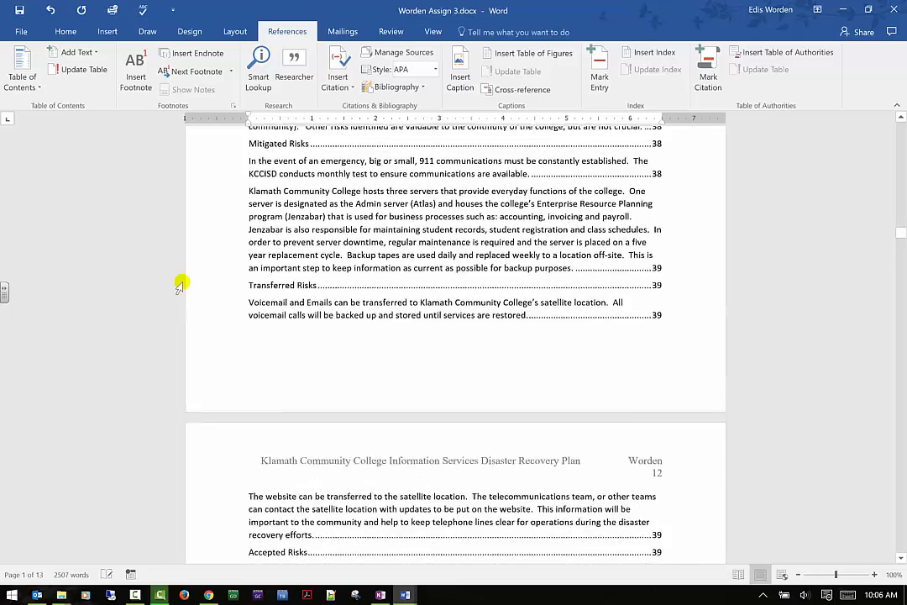
scroll(180, 283, "up", 7)
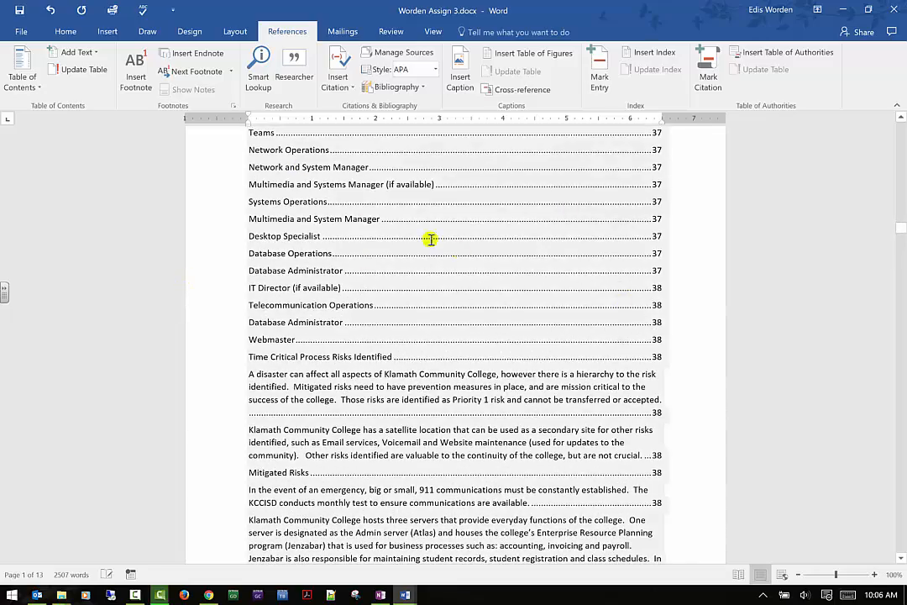
scroll(229, 367, "down", 1)
scroll(233, 361, "up", 3)
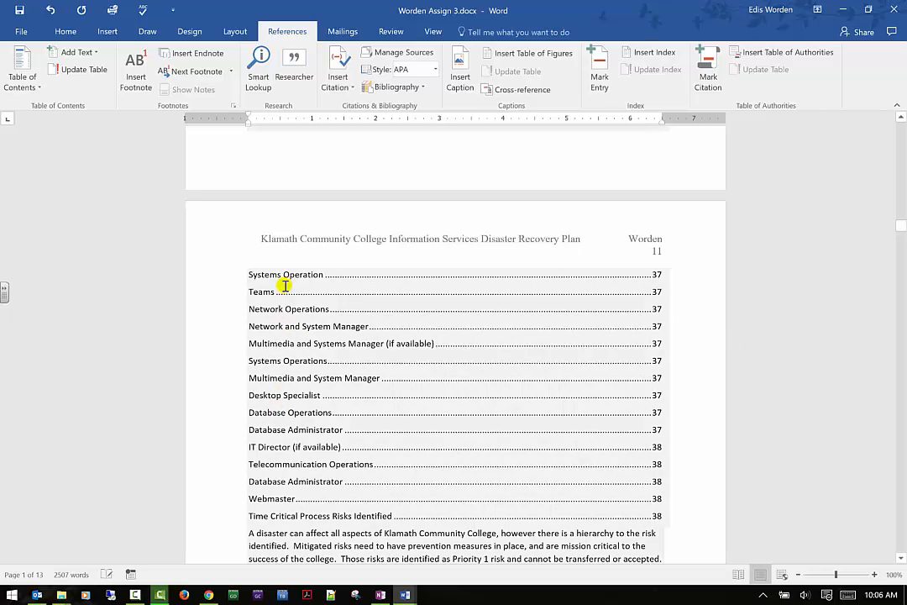
scroll(281, 473, "up", 8)
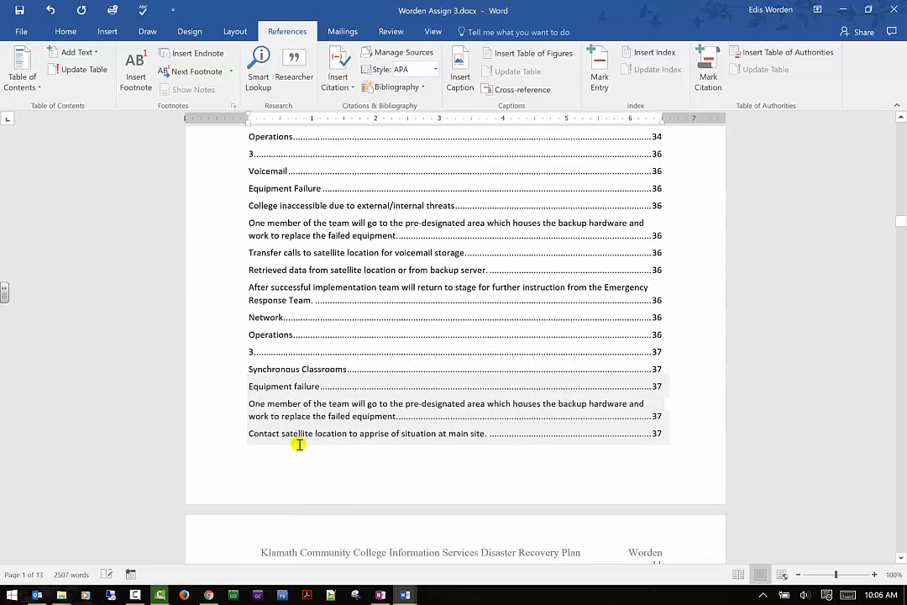
scroll(348, 384, "up", 6)
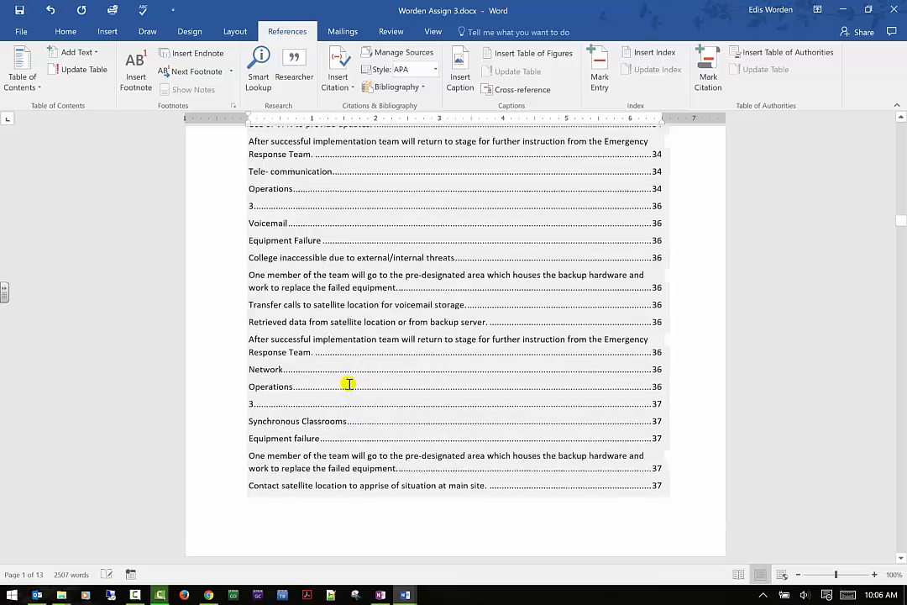
scroll(296, 354, "up", 6)
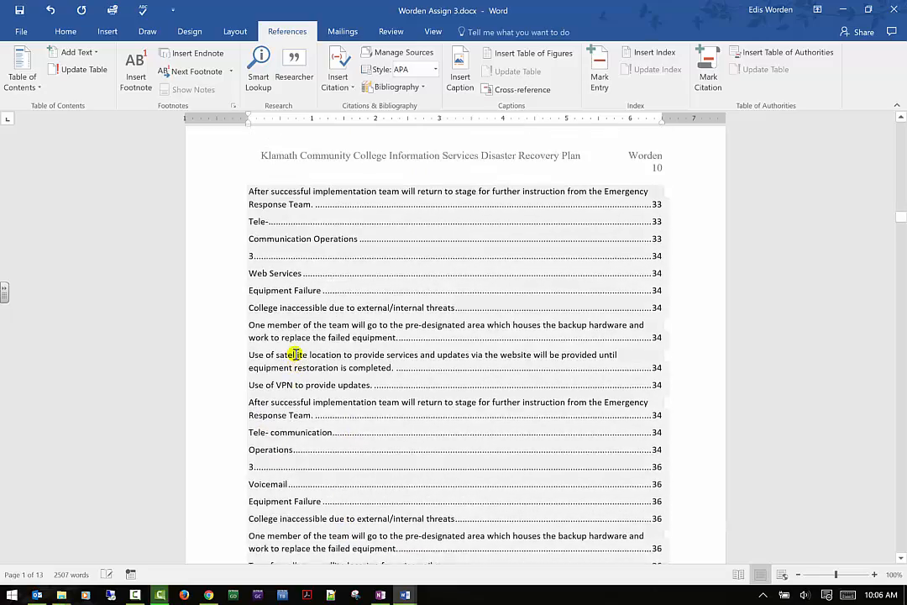
scroll(296, 354, "up", 8)
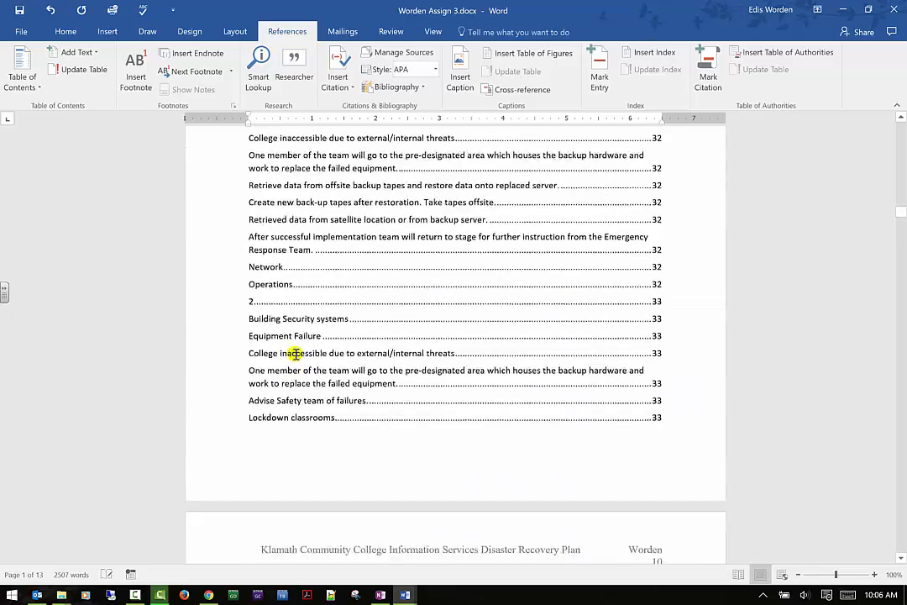
- Replace the table of contents with the Manual Table layout
left_click(32, 85)
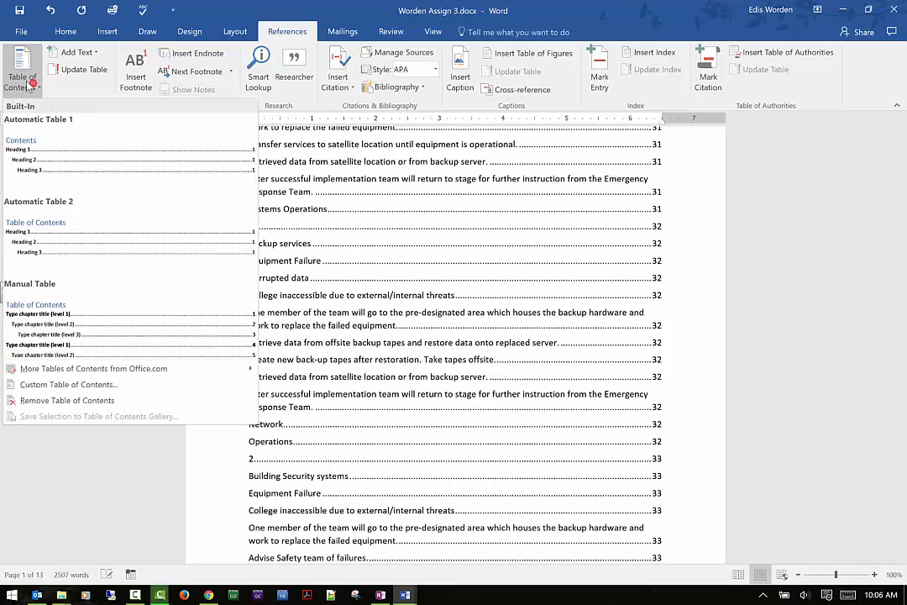
left_click(120, 332)
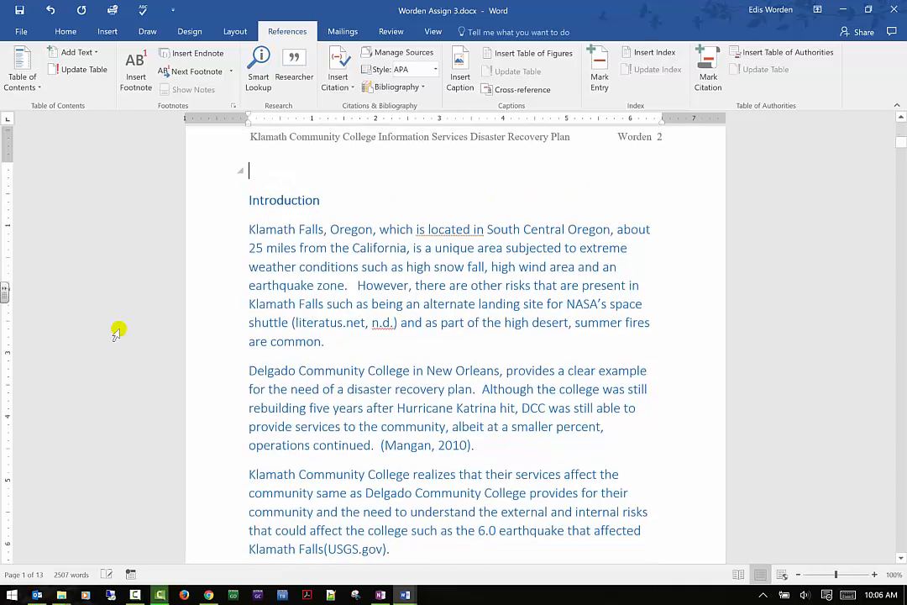
- Replace the manual table of contents with the Automatic Table 2 layout
scroll(115, 336, "up", 10)
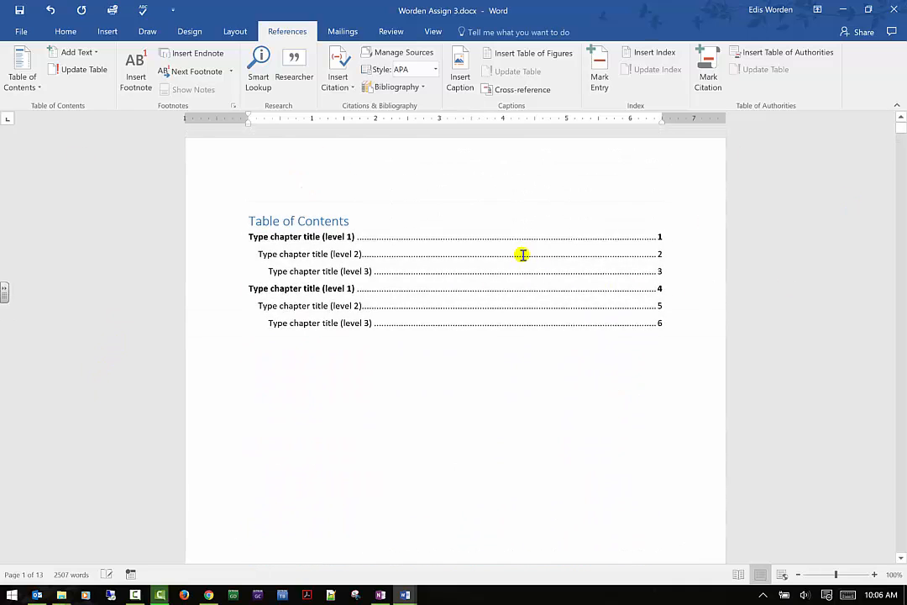
left_click(31, 83)
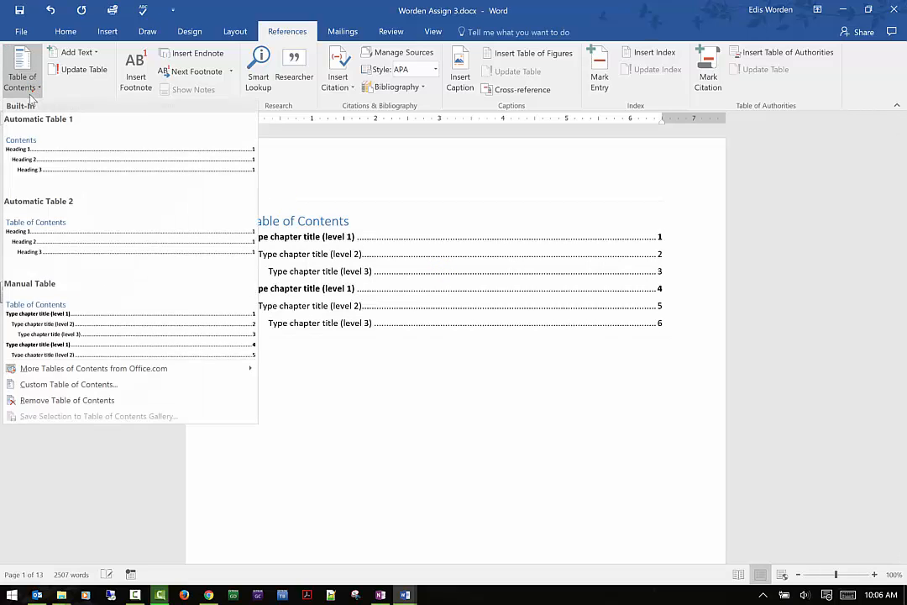
left_click(30, 230)
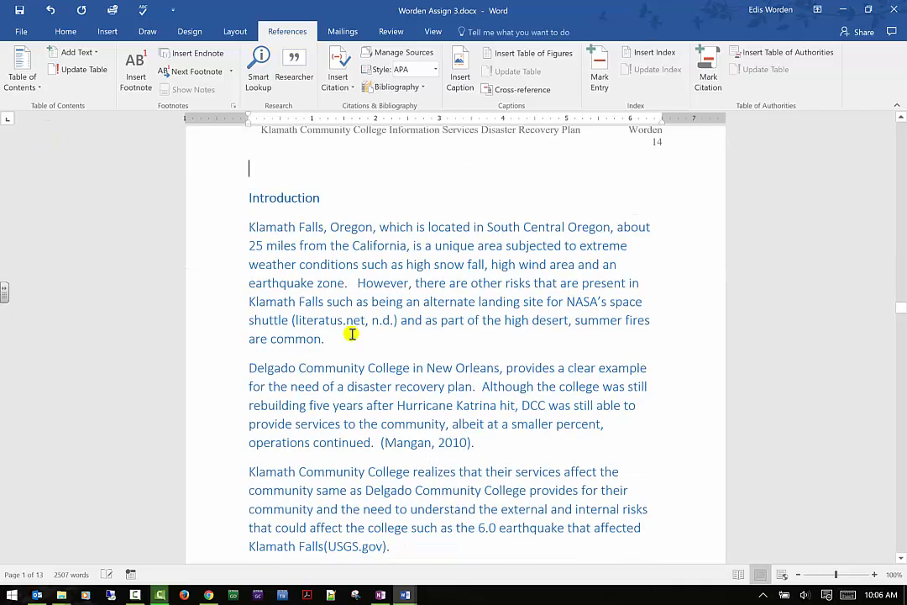
- Set the first paragraph under Introduction to Level 2 in the table of contents
left_click(279, 212)
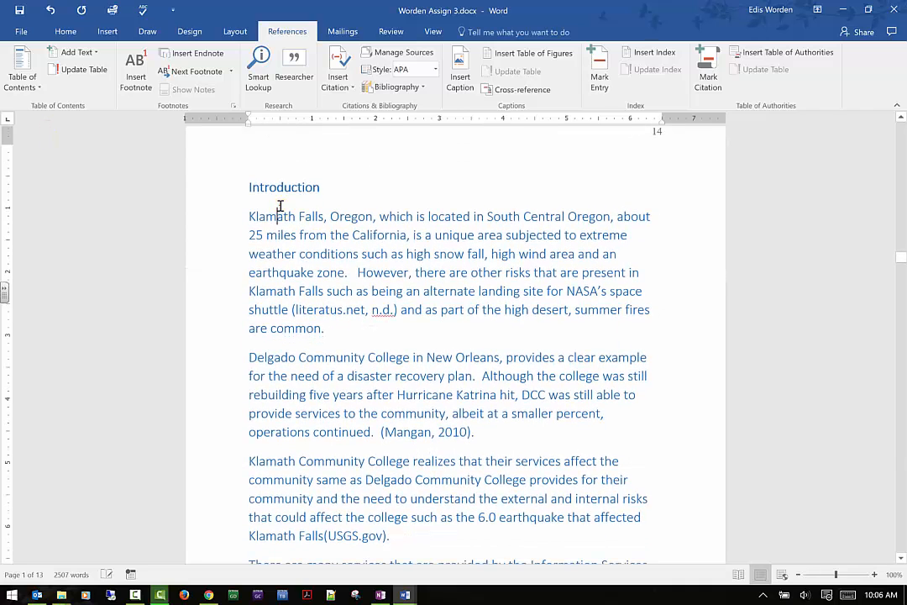
left_click(98, 53)
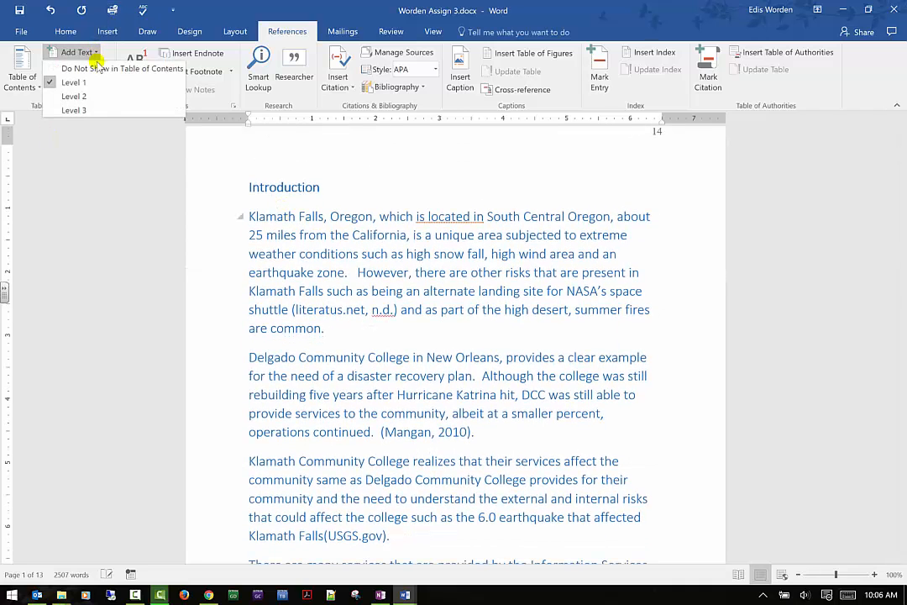
left_click(83, 101)
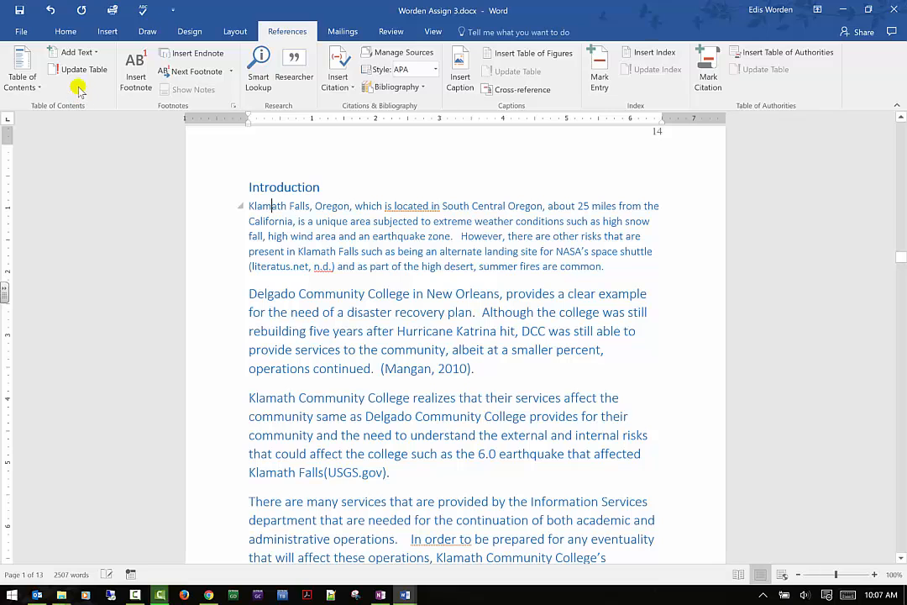
- Change that Introduction paragraph to Level 3 in the table of contents
left_click(76, 52)
left_click(71, 70)
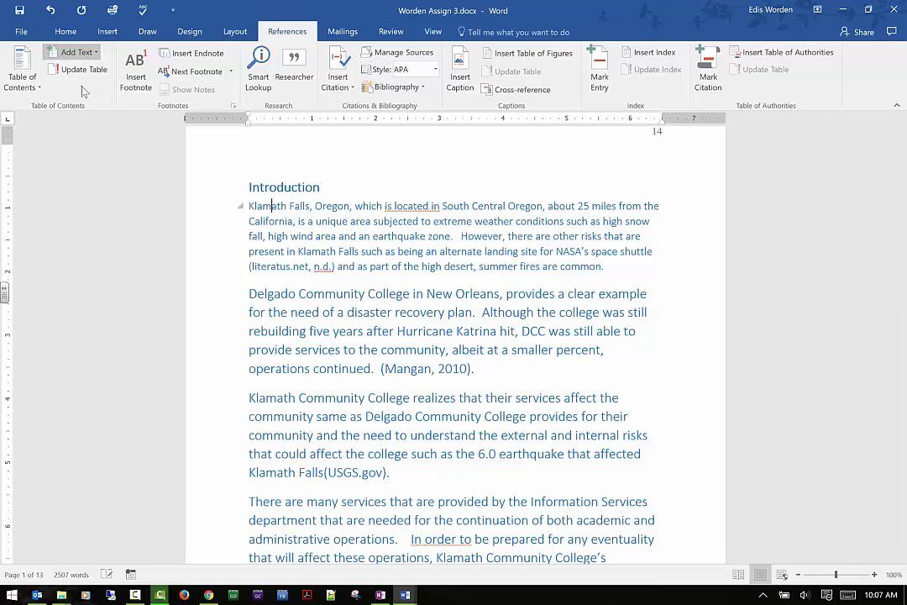
left_click(76, 52)
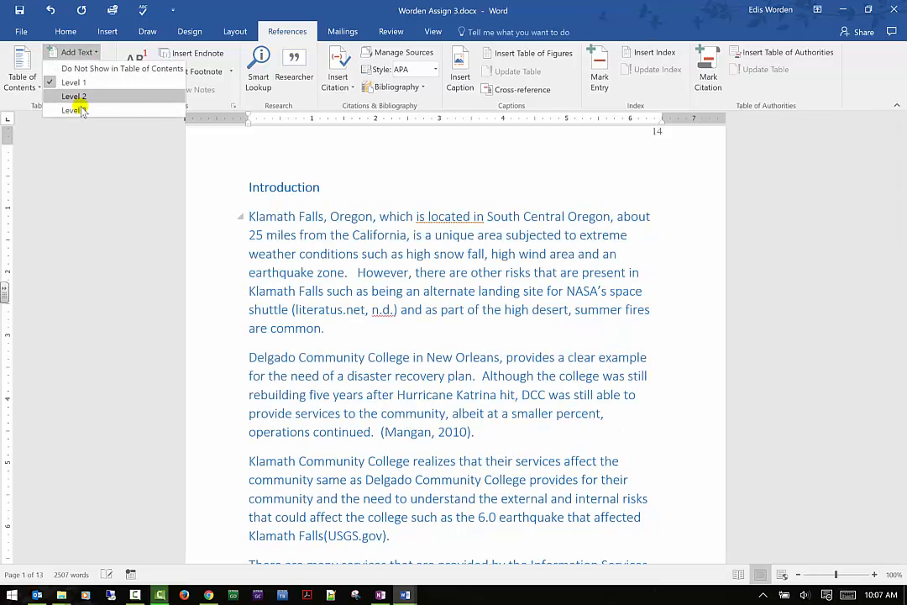
left_click(77, 110)
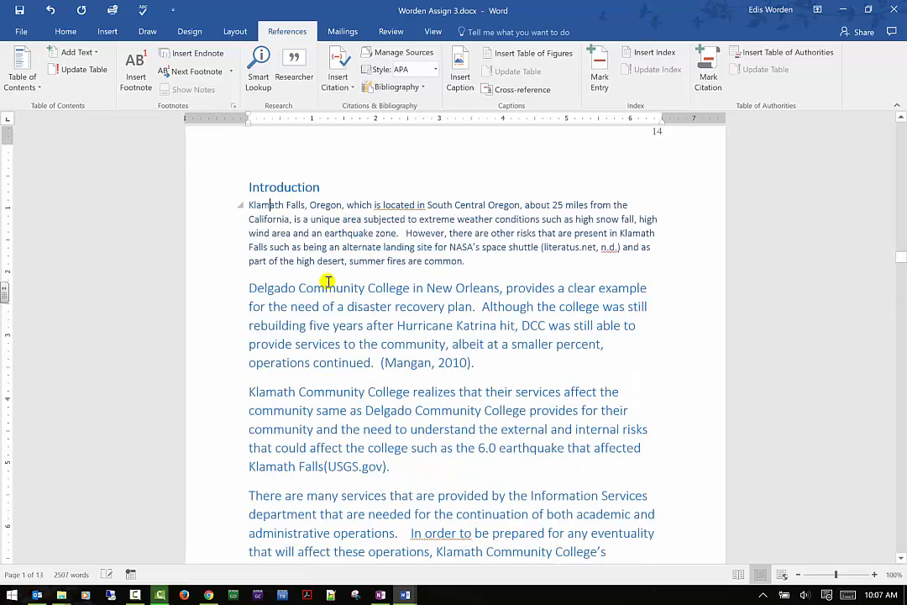
- Update the table of contents, refreshing page numbers only
left_click(92, 73)
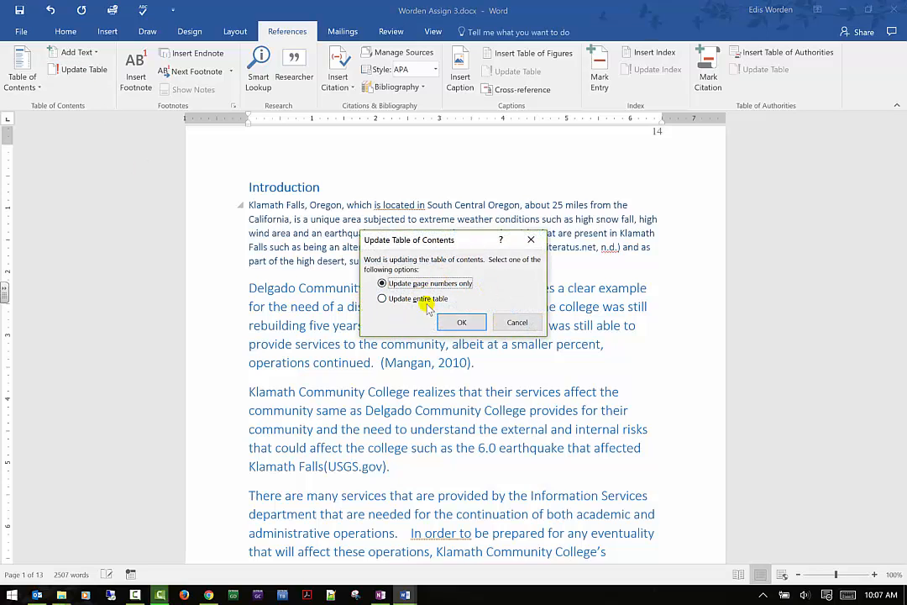
left_click(469, 323)
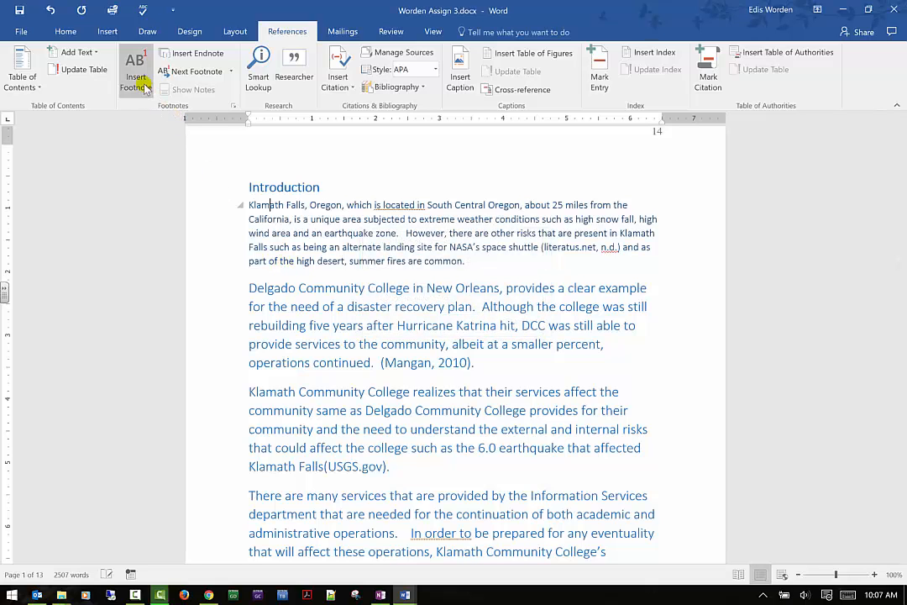
- Insert a footnote within the Disaster Recovery Plan heading
scroll(248, 273, "down", 4)
left_click(344, 427)
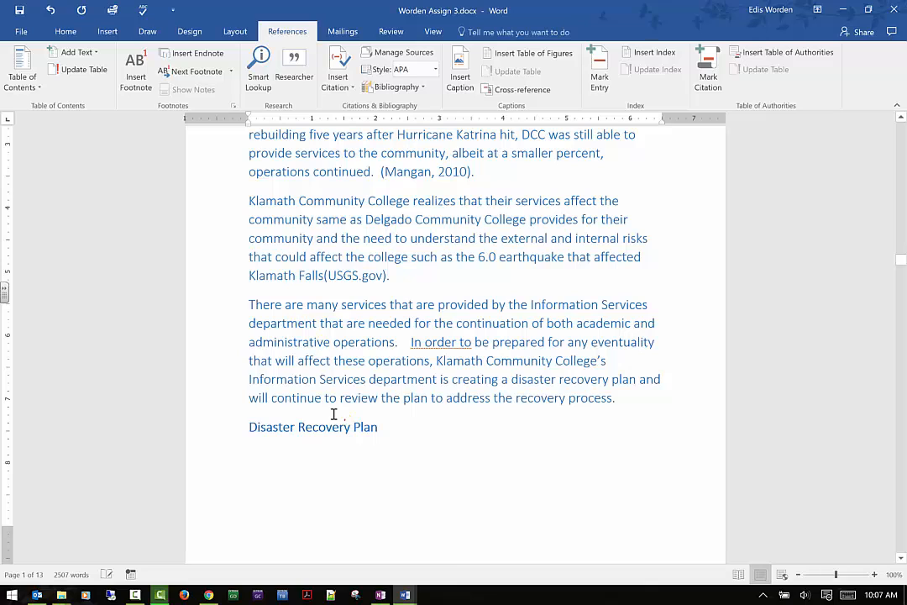
left_click(136, 65)
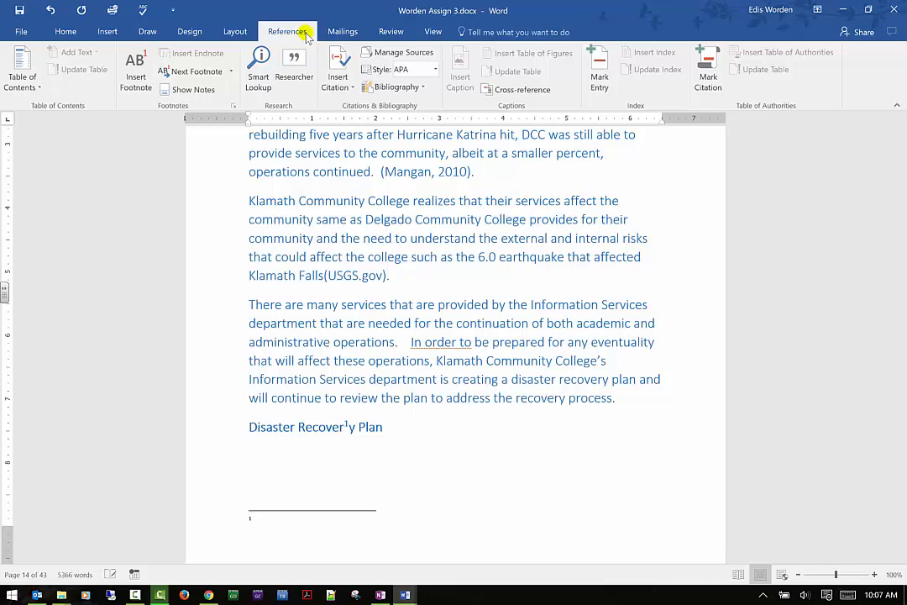
- Move the footnote reference mark to just before the word Plan in the heading
left_click(346, 426)
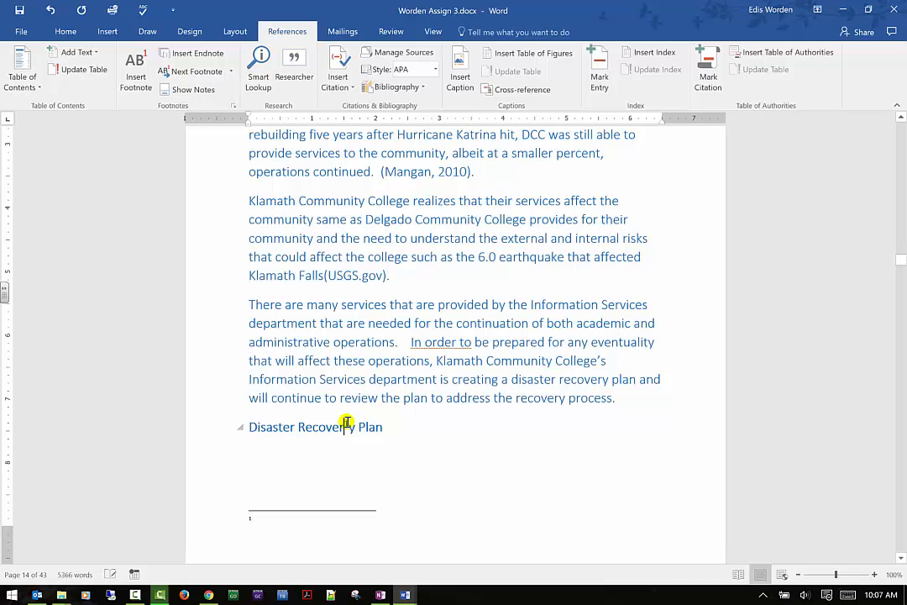
left_click(347, 425)
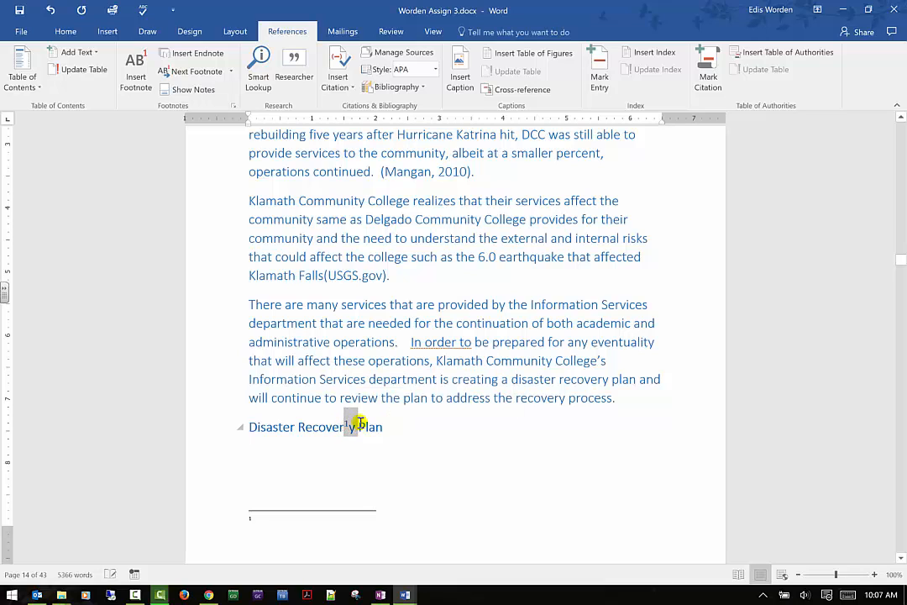
left_click(345, 424)
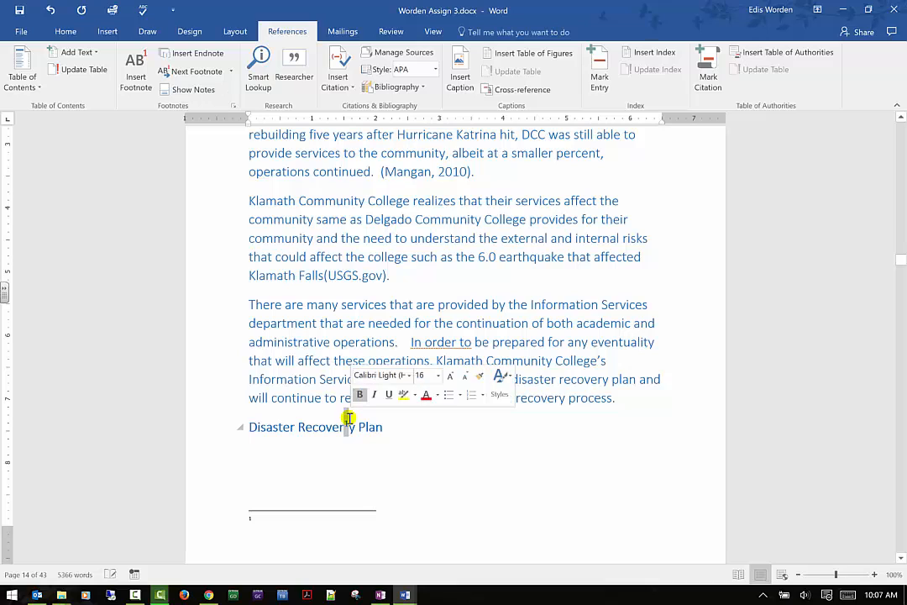
mouse_move(347, 420)
left_mouse_down()
mouse_move(367, 428)
mouse_move(365, 419)
left_mouse_up()
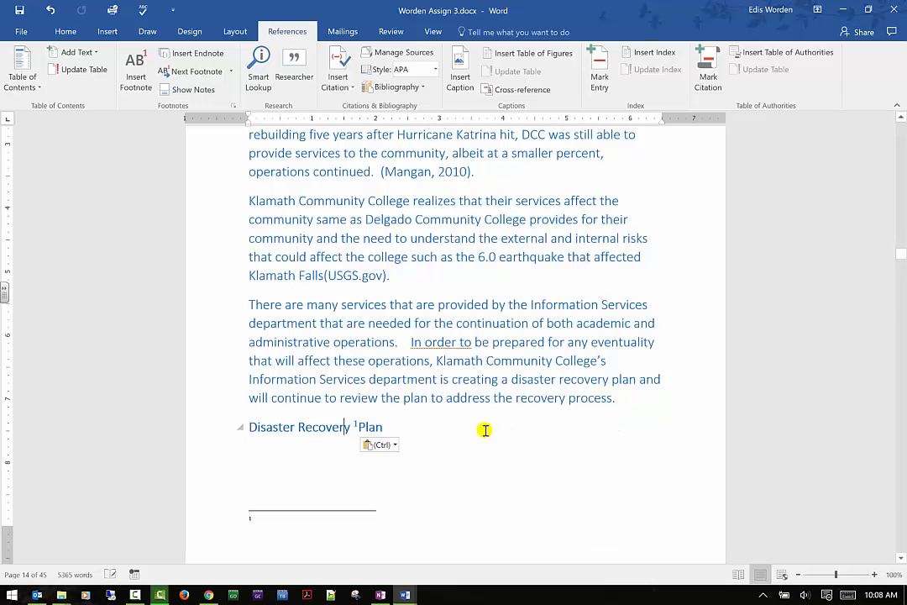
- Insert an endnote at the end of the Disaster Recovery Plan heading
left_click(199, 53)
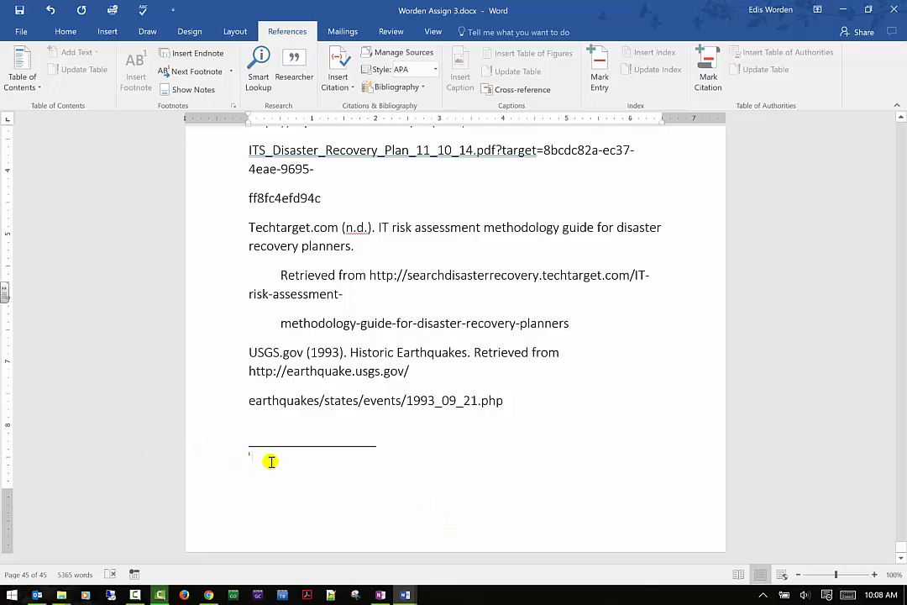
scroll(230, 504, "up", 6)
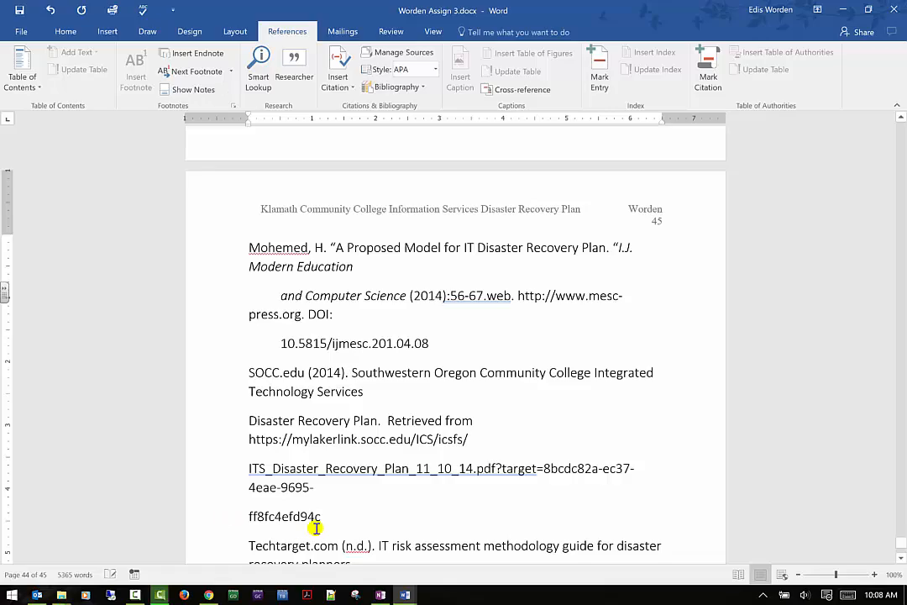
scroll(316, 527, "up", 5)
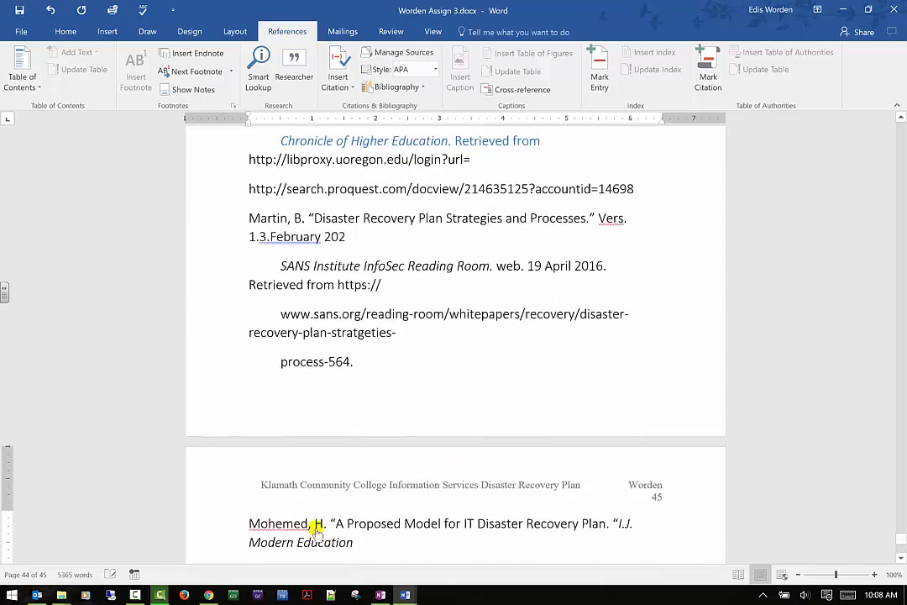
- Scroll through the document from the table of contents to the later pages to review the entries and headings
key("ctrl+Home")
scroll(402, 505, "down", 15)
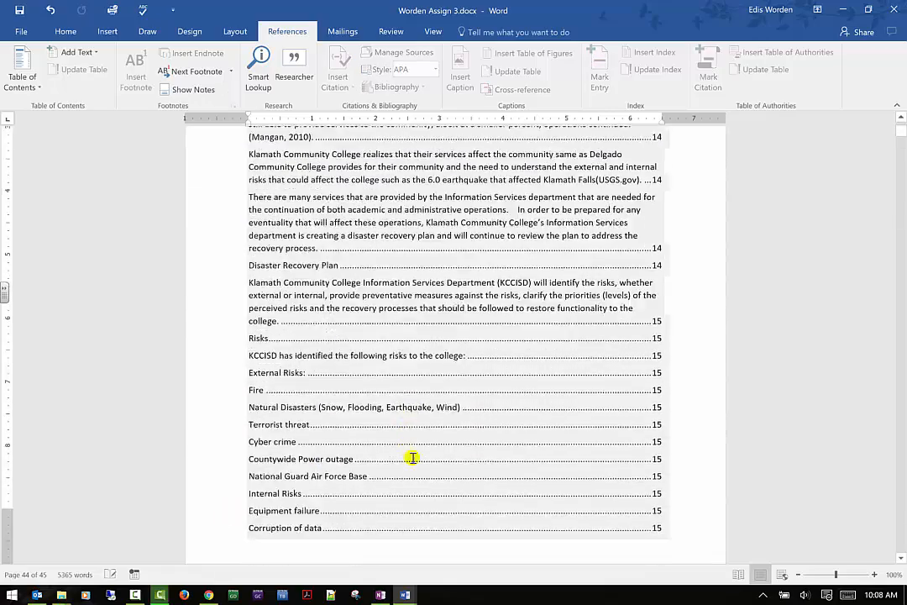
scroll(411, 458, "down", 20)
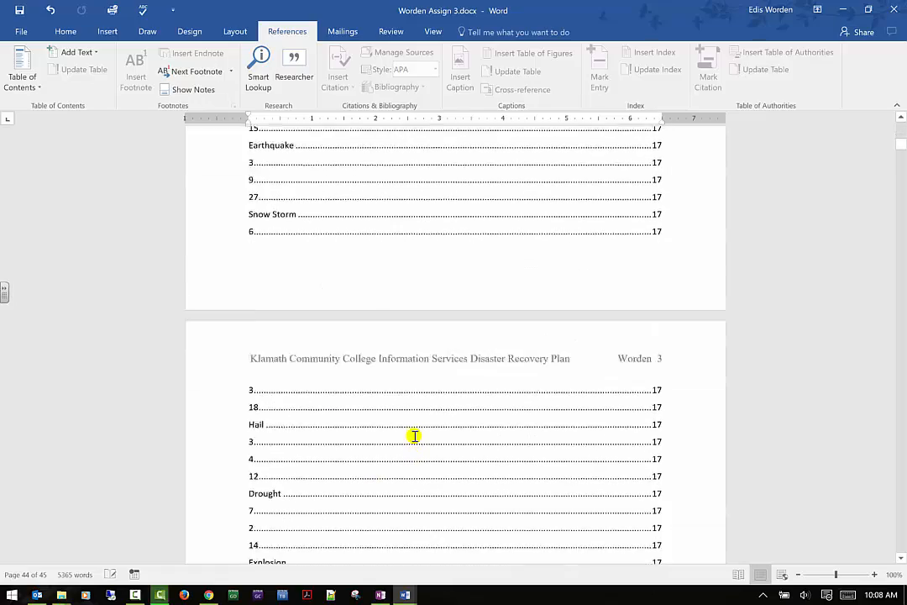
scroll(410, 434, "down", 20)
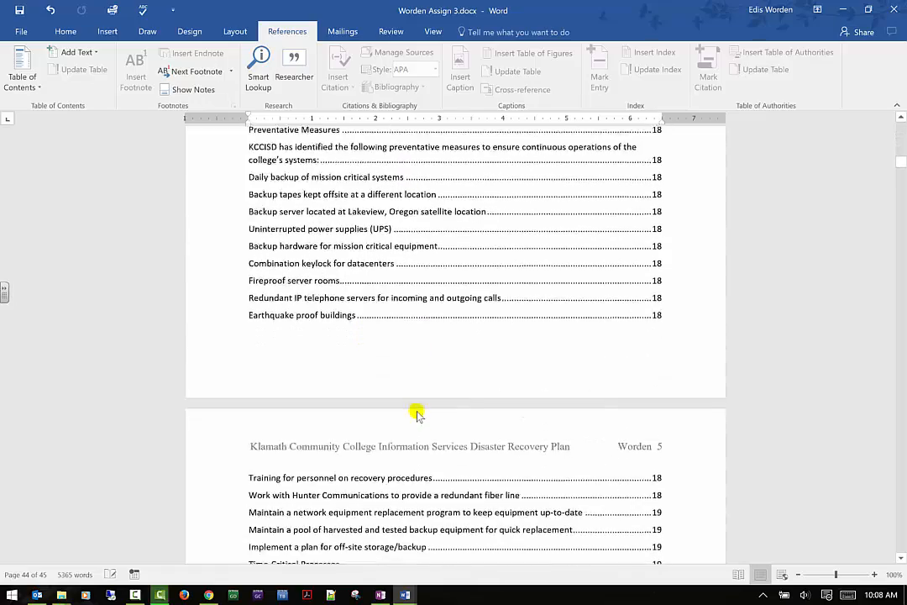
left_click_drag(902, 217, 901, 343)
scroll(806, 369, "up", 8)
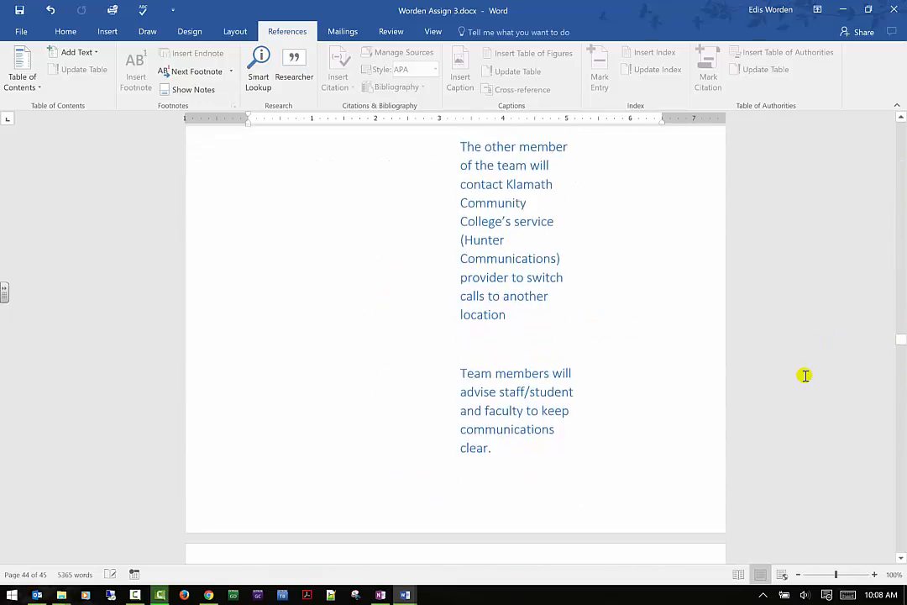
scroll(810, 399, "up", 12)
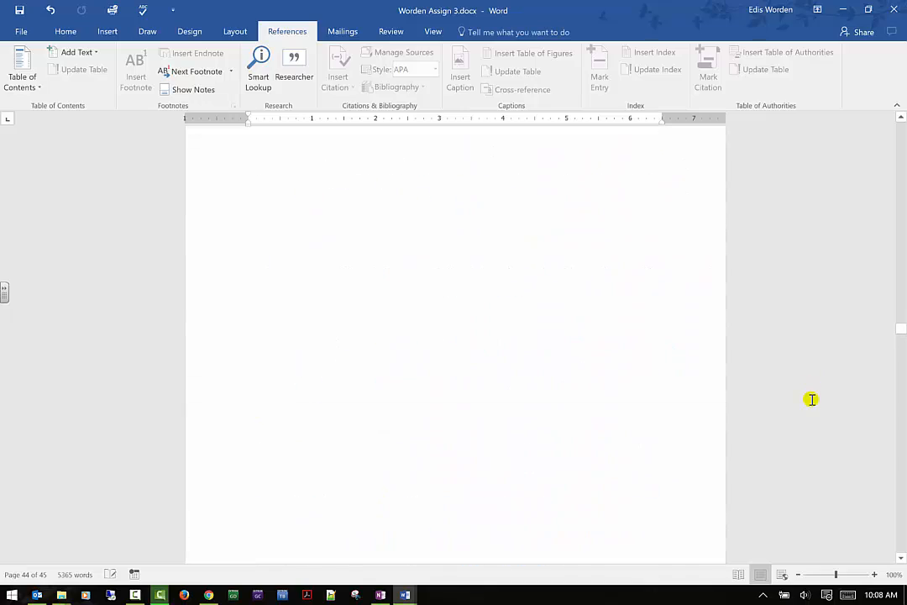
scroll(816, 423, "up", 15)
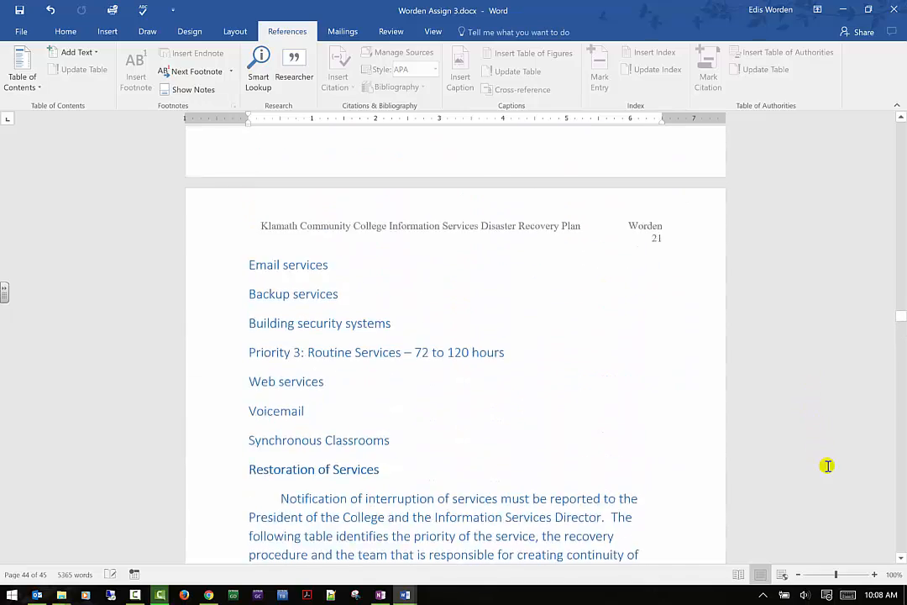
scroll(829, 468, "up", 15)
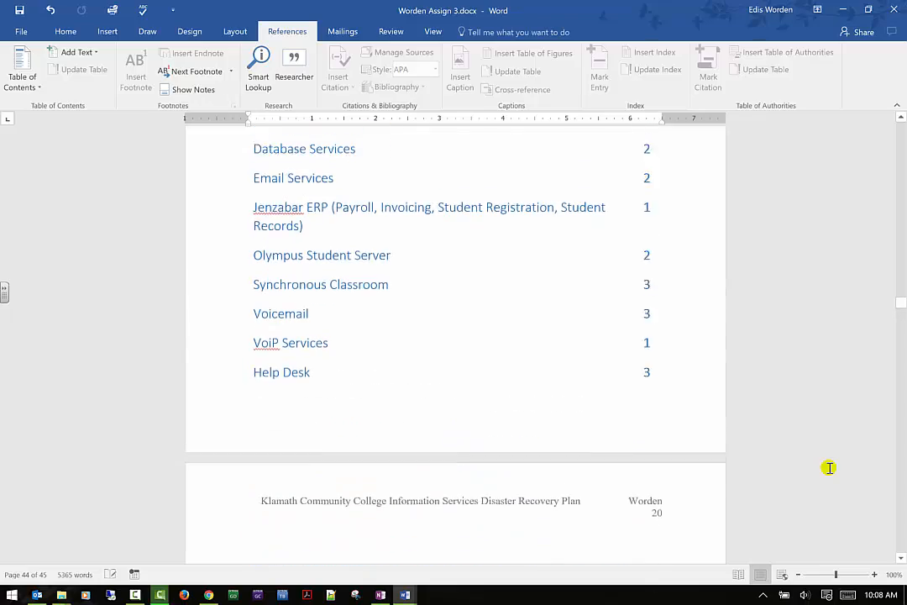
scroll(829, 468, "up", 13)
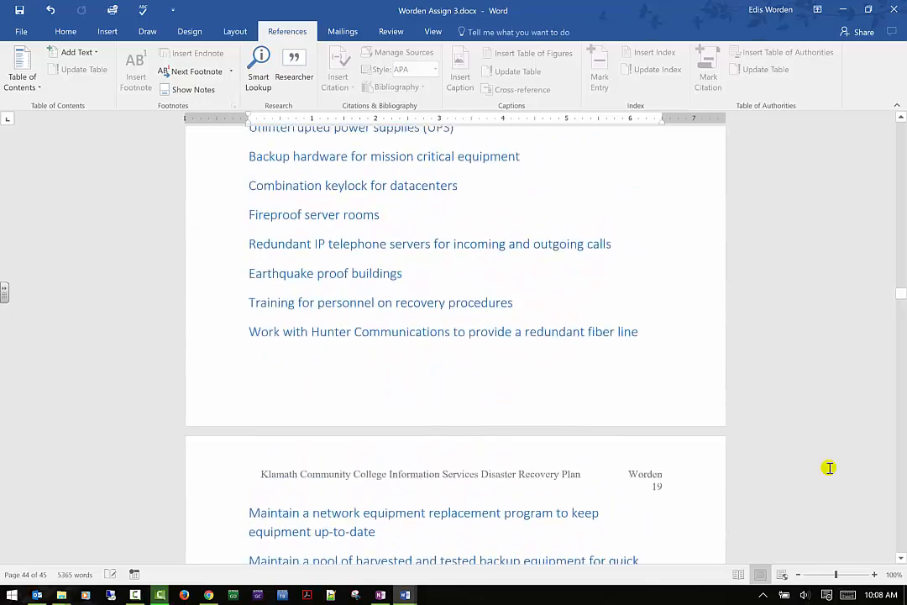
scroll(829, 468, "up", 10)
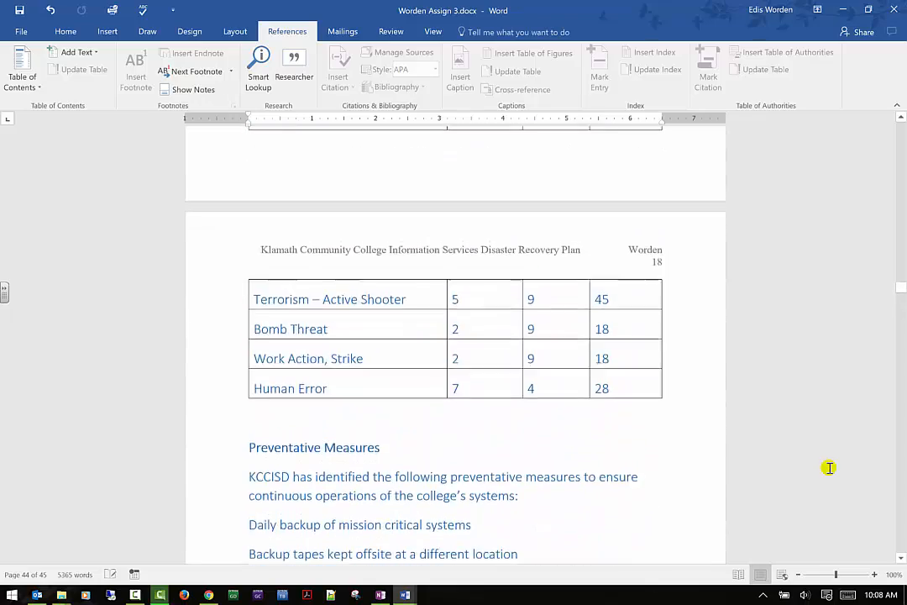
scroll(829, 468, "up", 6)
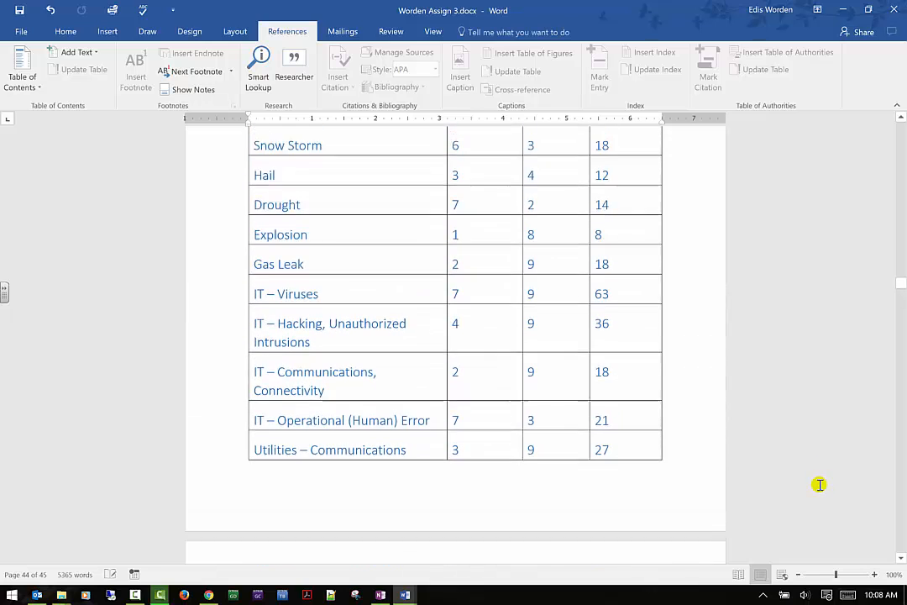
scroll(819, 485, "up", 12)
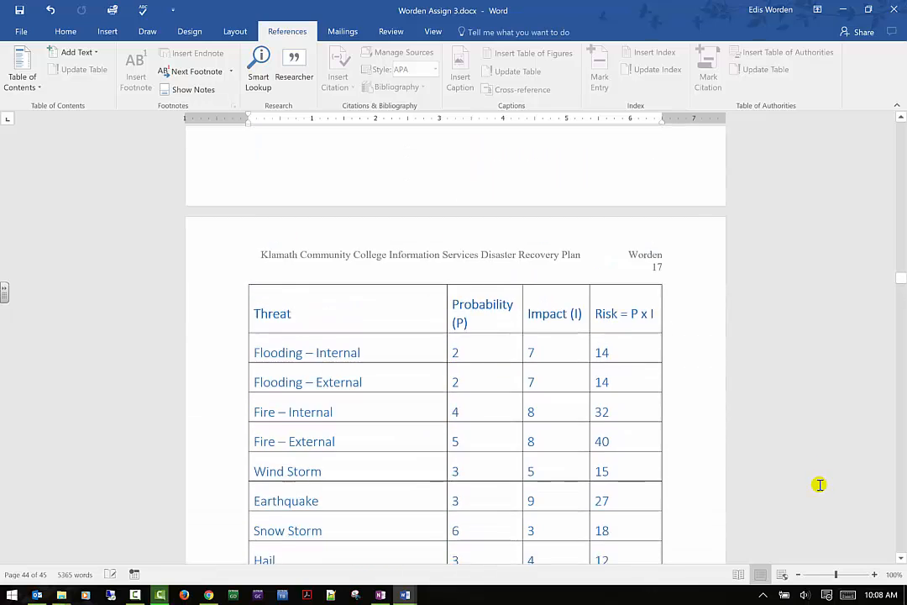
scroll(808, 520, "up", 14)
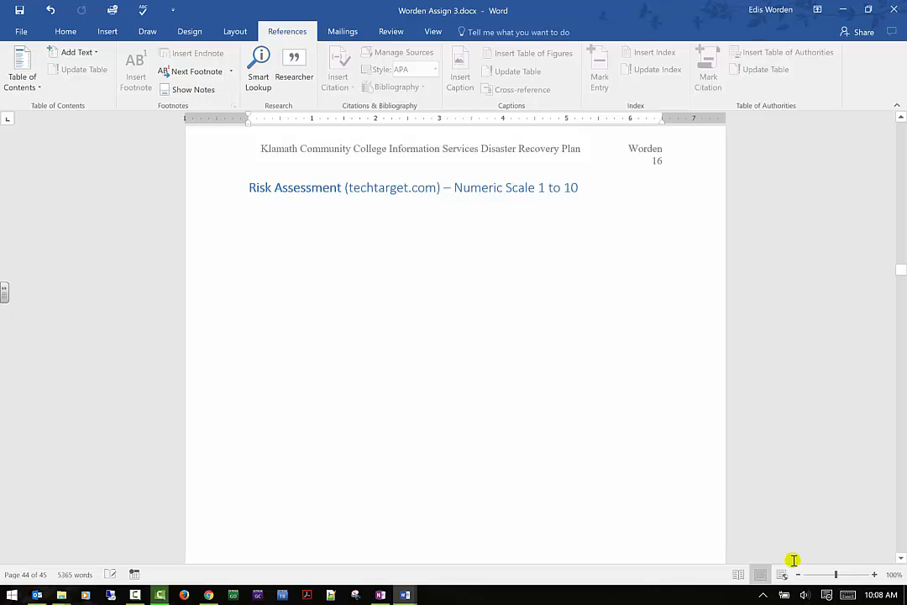
scroll(903, 283, "up", 1)
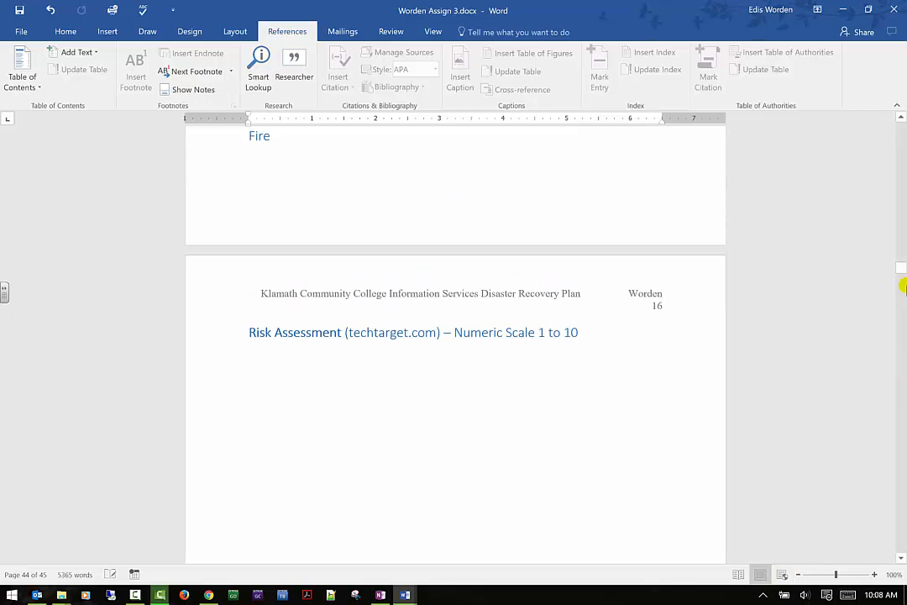
left_click_drag(899, 263, 901, 252)
scroll(800, 268, "down", 2)
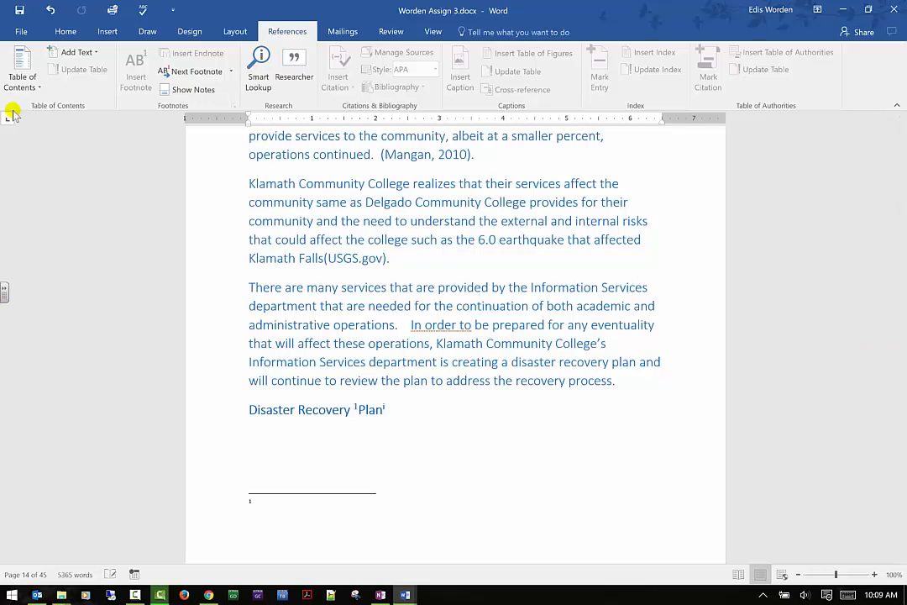
- Remove the table of contents from the document
left_click(21, 73)
left_click(60, 284)
left_click(16, 68)
left_click(23, 136)
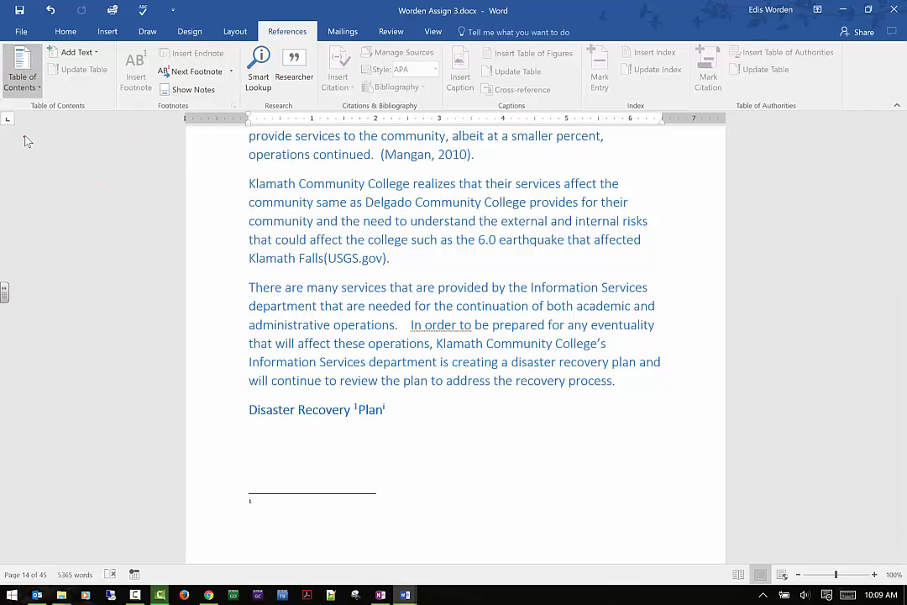
left_click(110, 328)
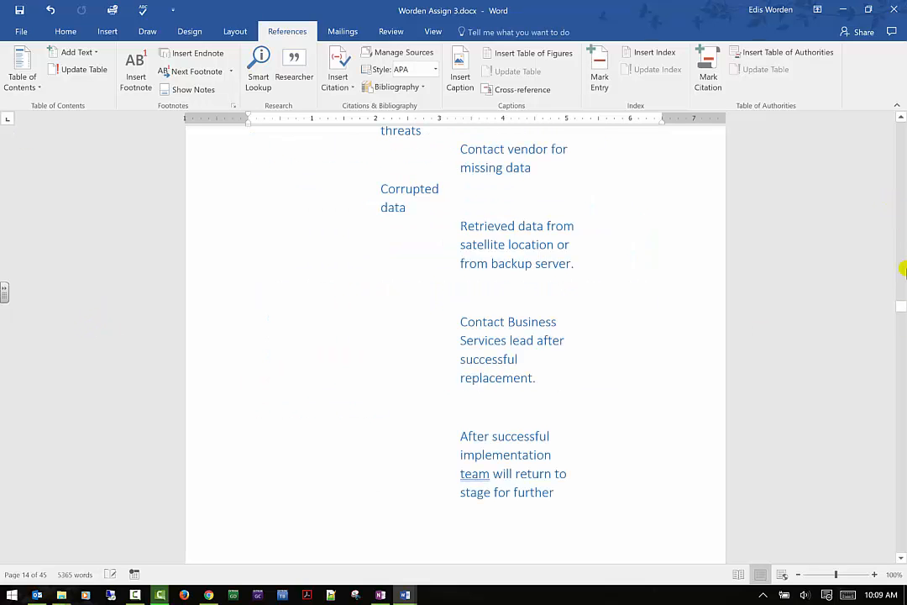
- Scroll back through the document to review the Introduction and Disaster Recovery Plan headings
scroll(675, 242, "up", 7)
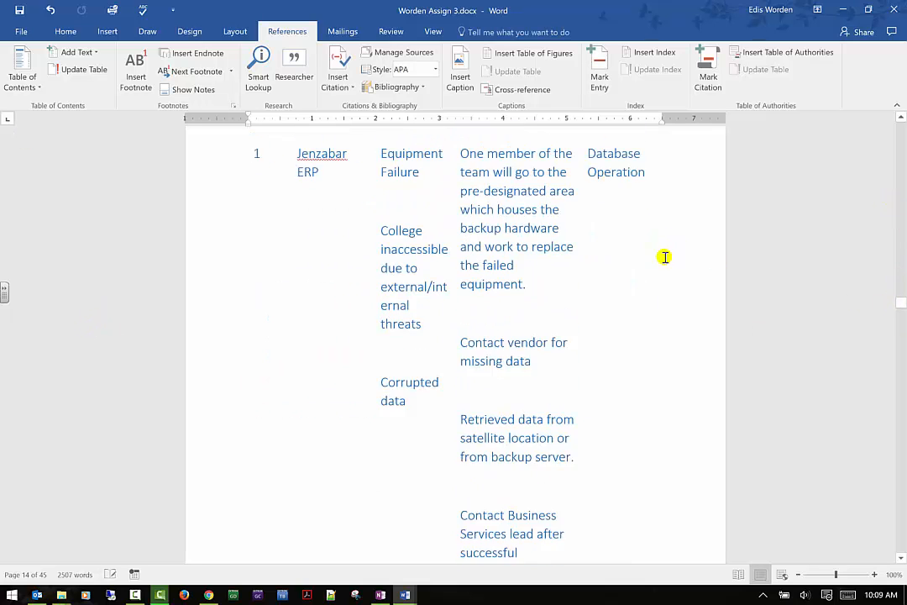
scroll(663, 259, "up", 5)
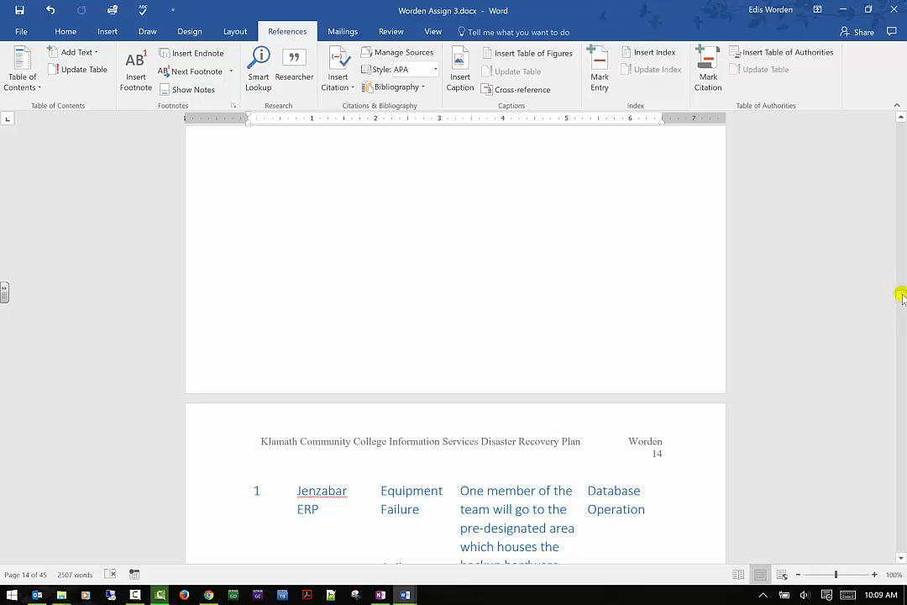
left_click_drag(899, 296, 901, 114)
scroll(557, 387, "down", 2)
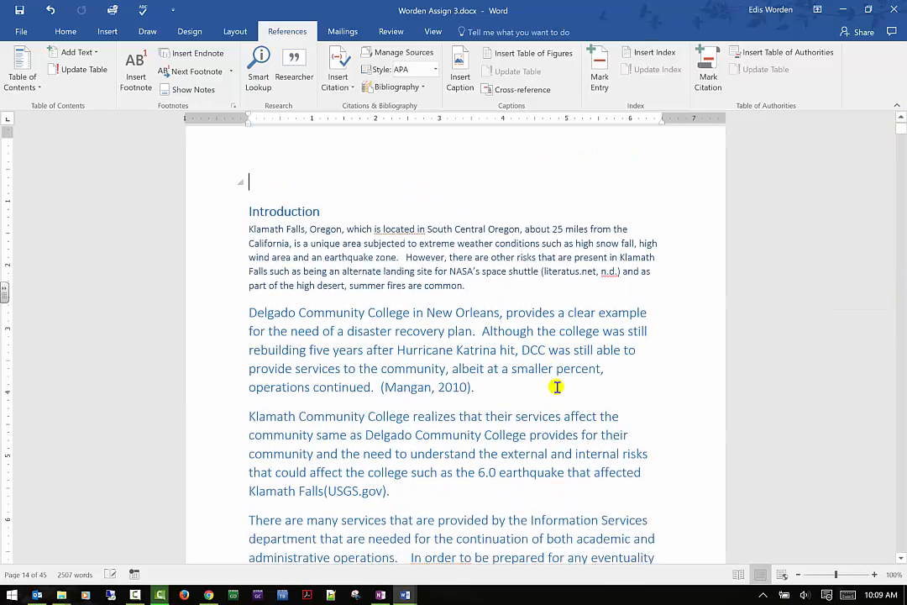
scroll(544, 385, "down", 3)
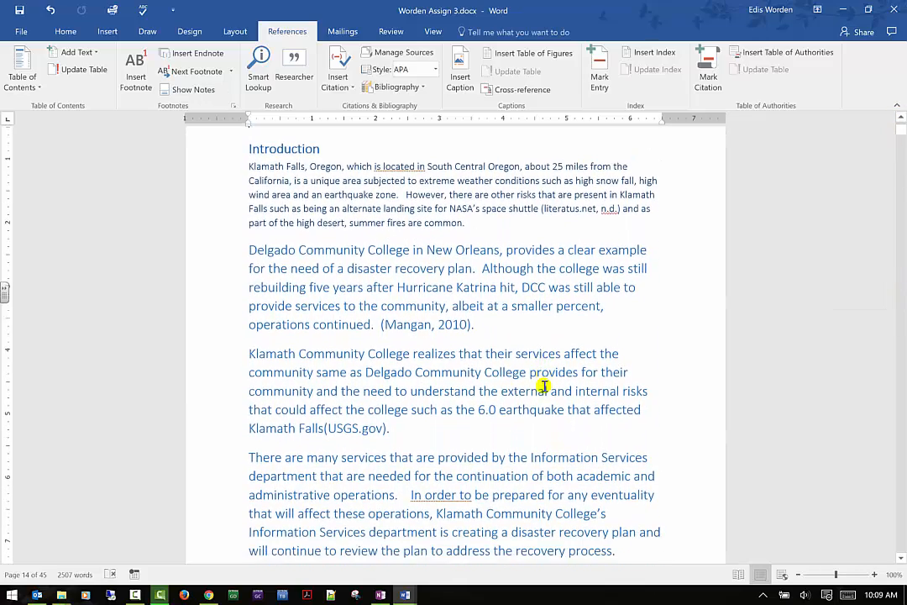
scroll(543, 385, "down", 4)
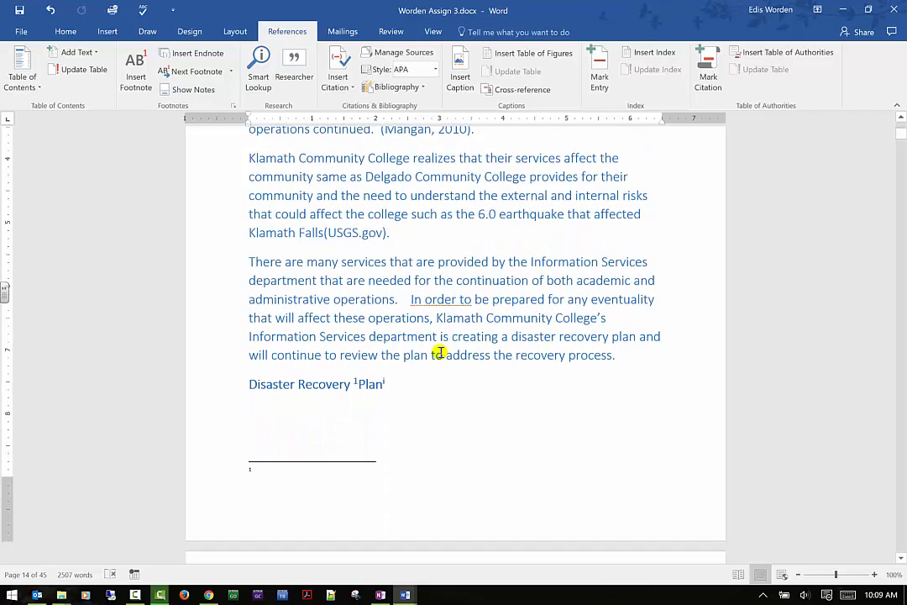
left_click(399, 330)
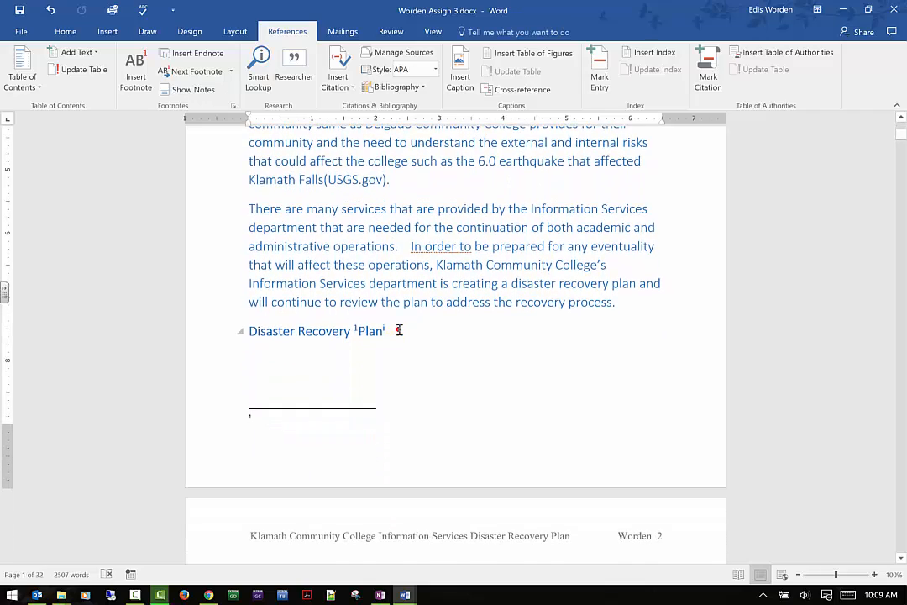
scroll(398, 330, "down", 2)
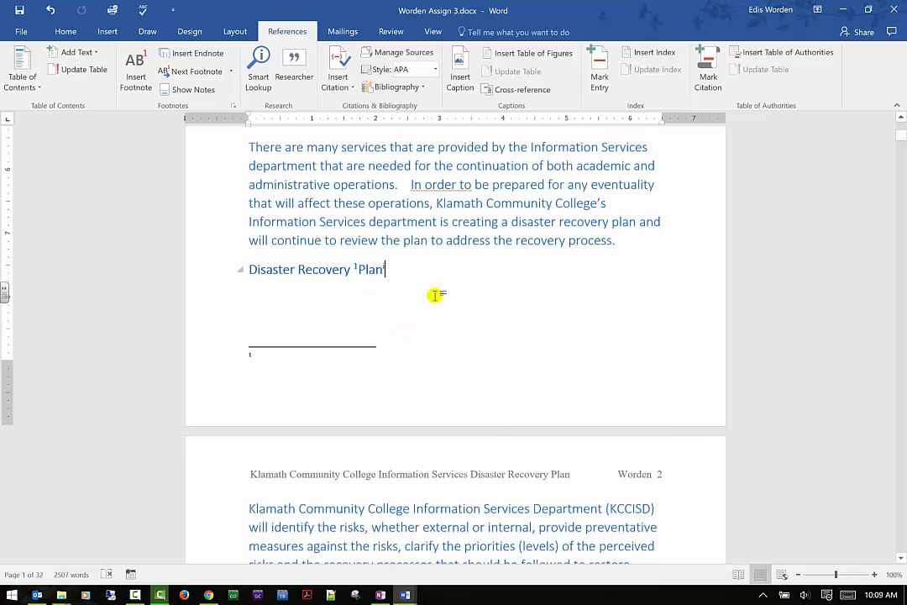
scroll(384, 265, "down", 3)
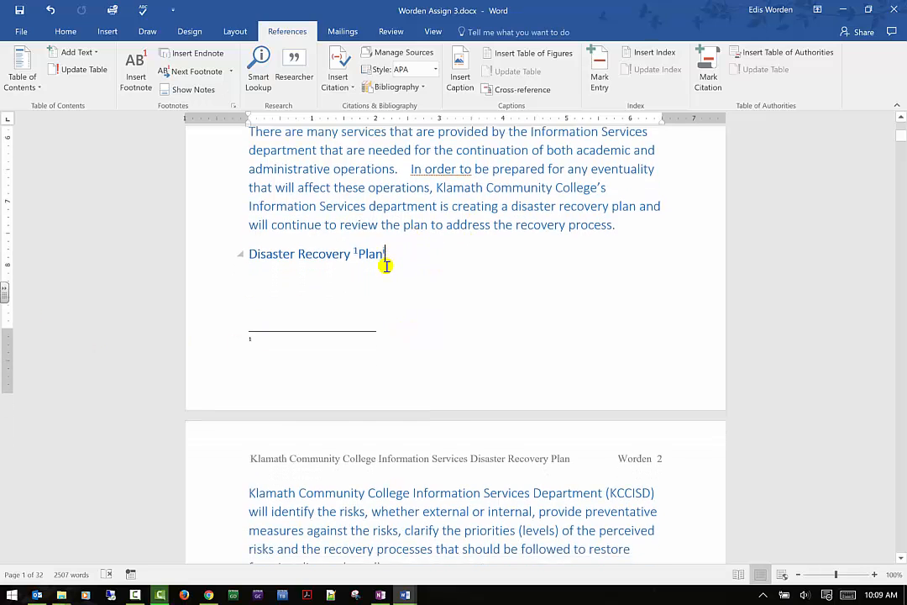
- Navigate from the page 2 introduction to the next footnote and next endnote in the document
scroll(388, 263, "down", 3)
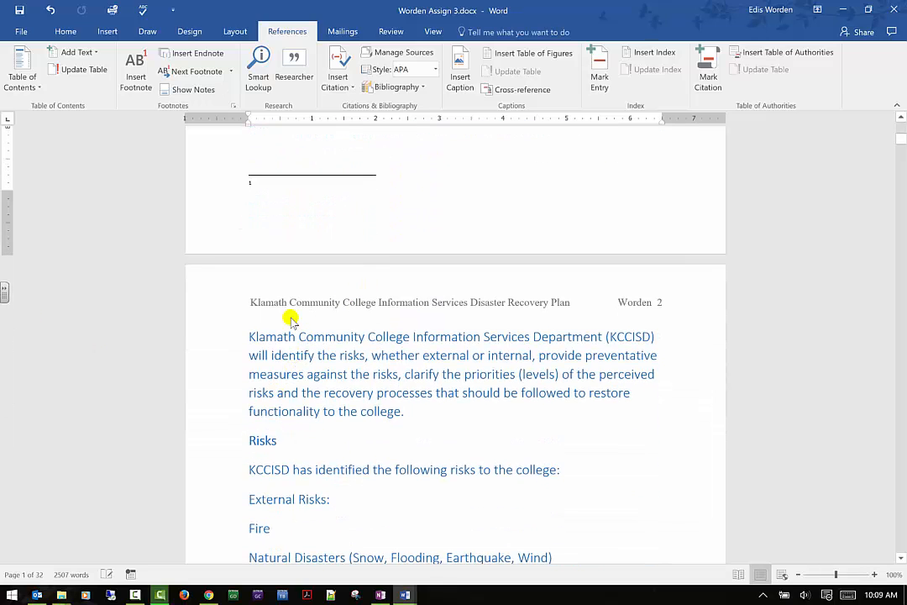
left_click(249, 337)
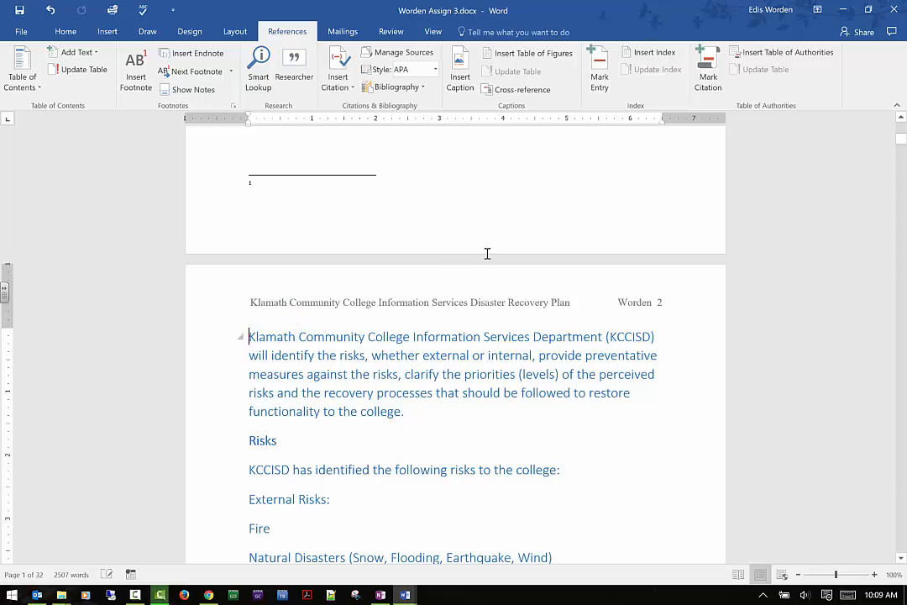
left_click(656, 335)
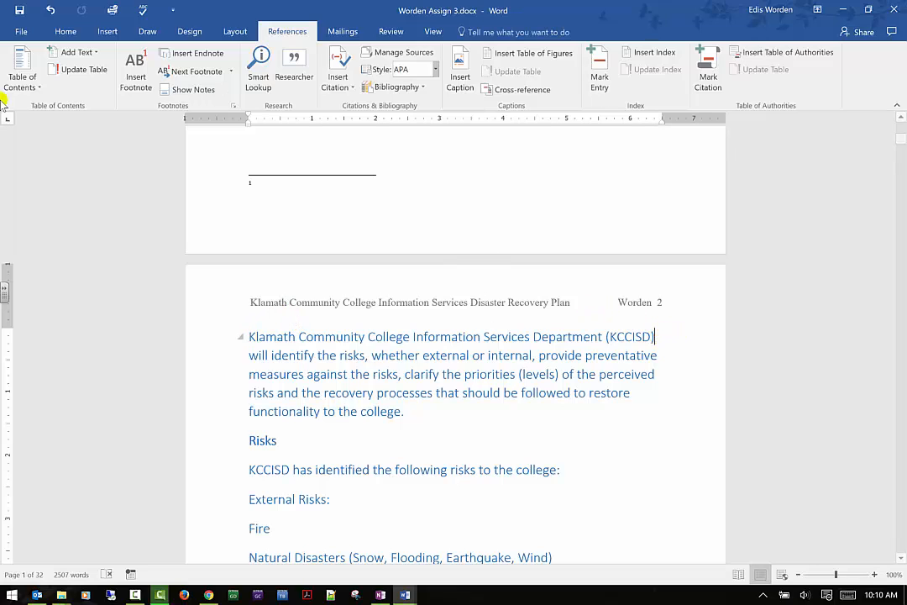
left_click(215, 73)
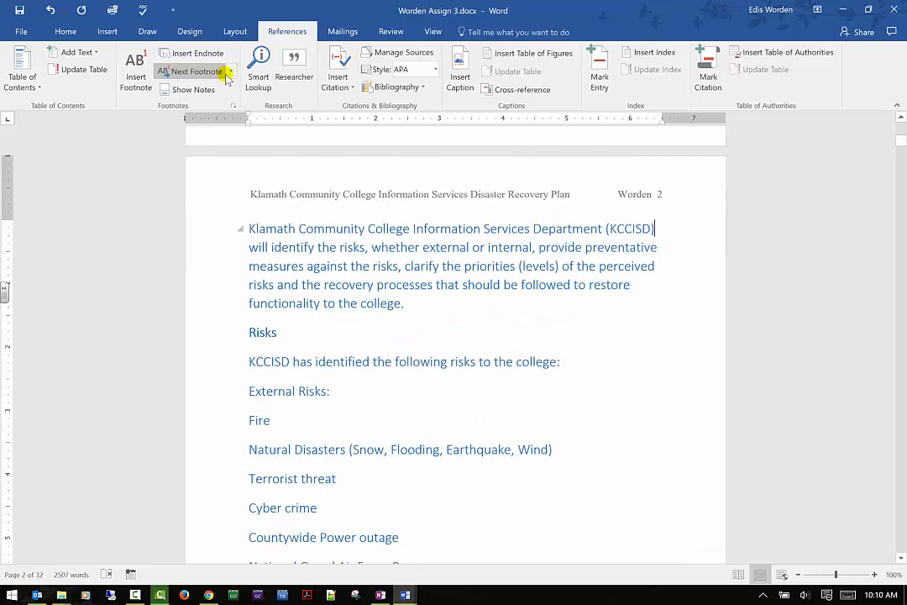
left_click(229, 72)
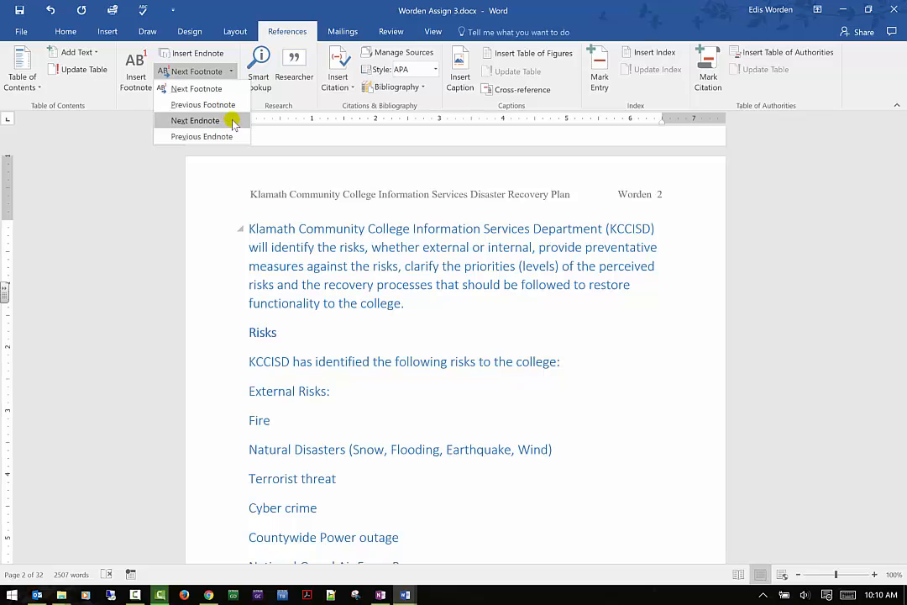
left_click(220, 91)
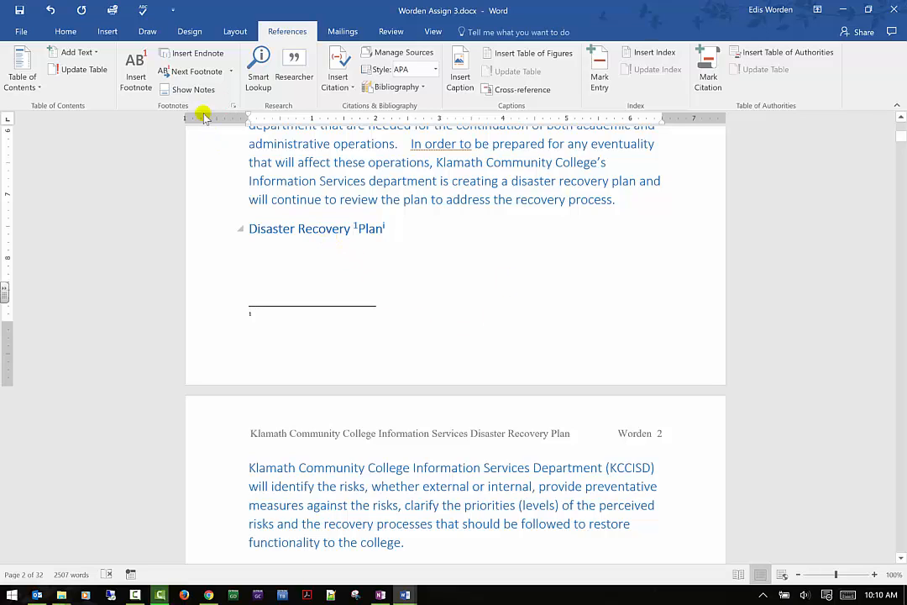
left_click(231, 71)
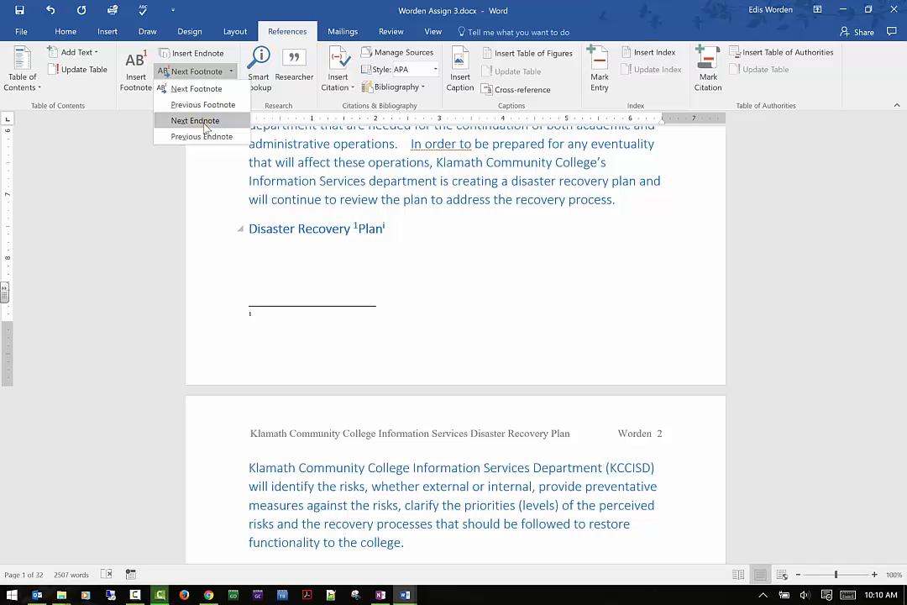
left_click(204, 124)
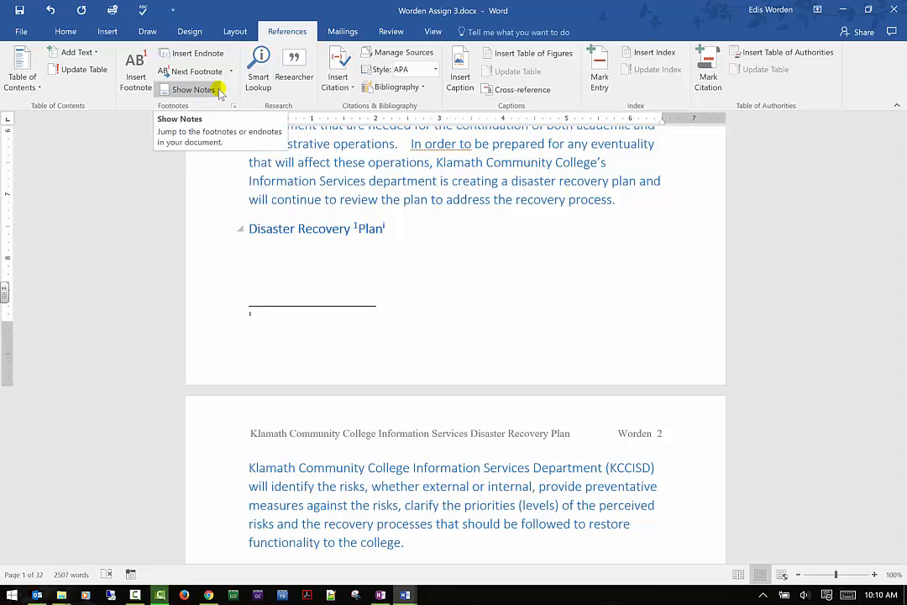
- Open Show Notes to view the footnote area, then reopen it to jump to the endnote area
key("ctrl+alt+d")
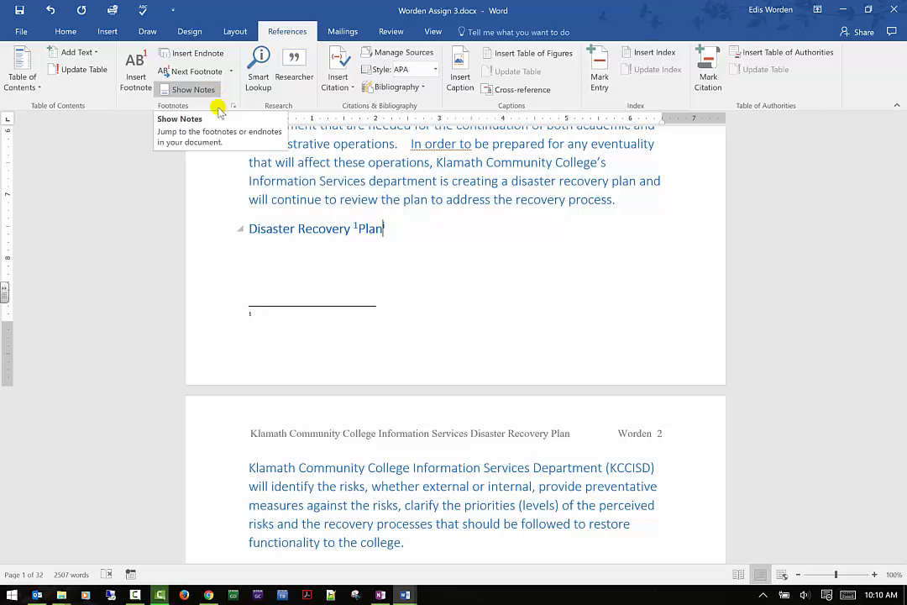
left_click(215, 92)
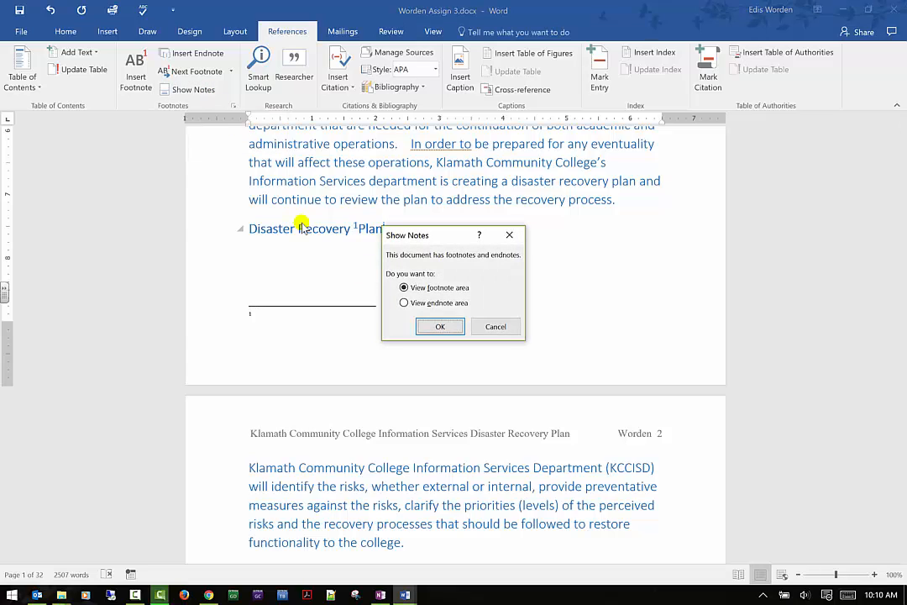
left_click(439, 326)
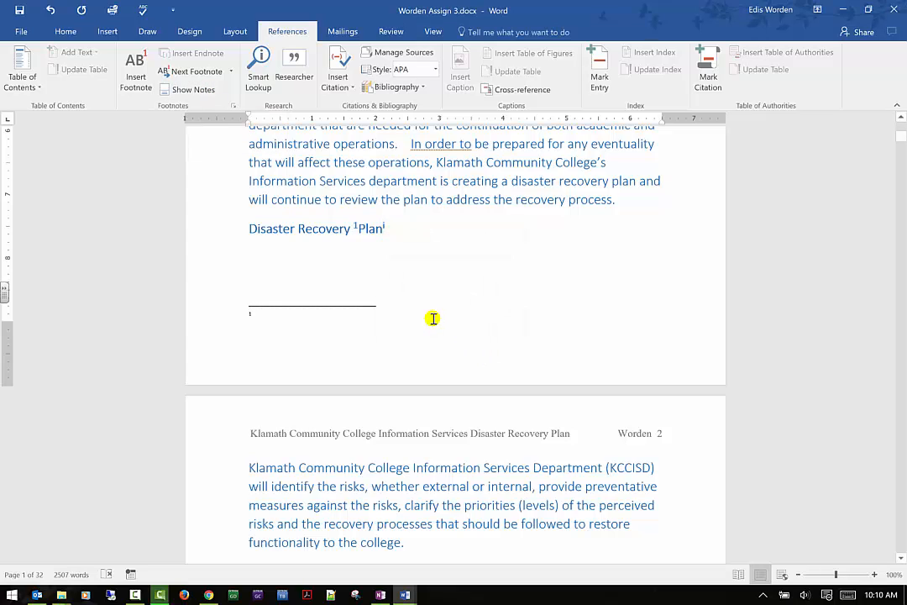
left_click(190, 90)
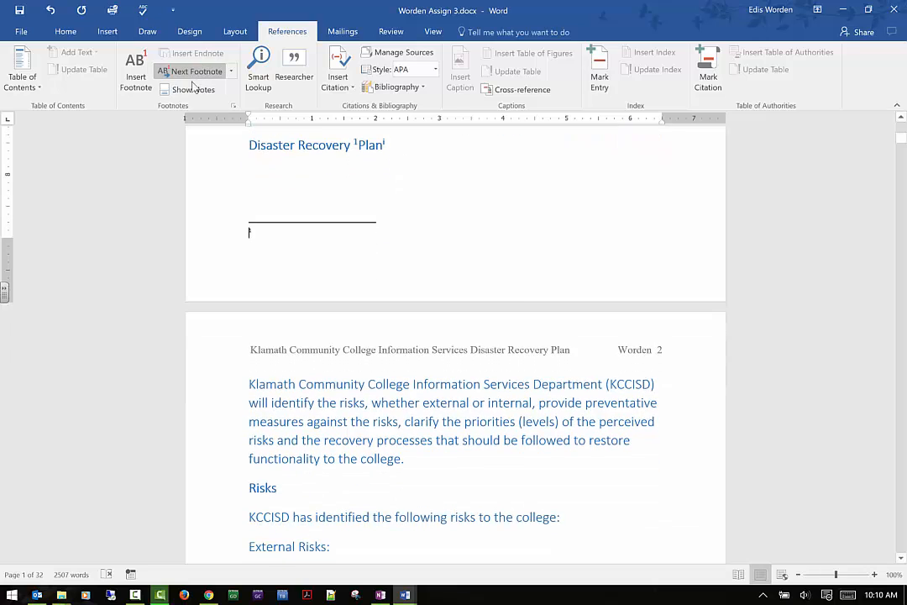
left_click(191, 90)
left_click(452, 303)
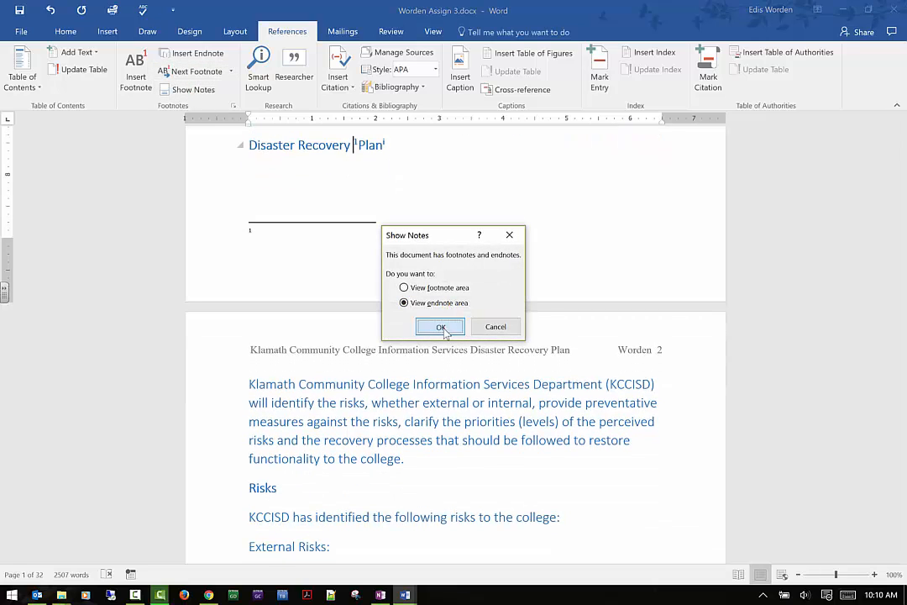
left_click(437, 326)
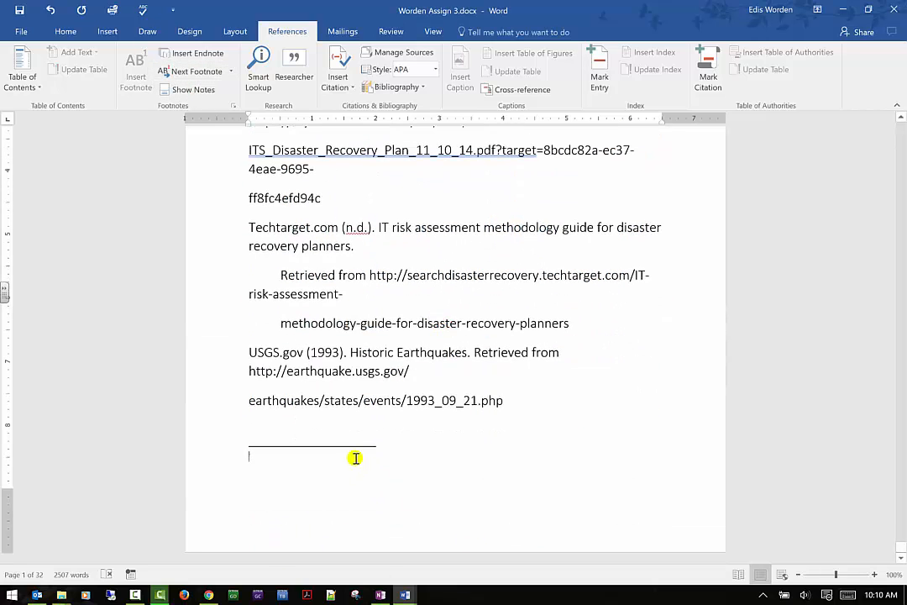
- Open Smart Lookup, accept its privacy notice, and look up the selected words "Computer Science" in the references
left_click(260, 80)
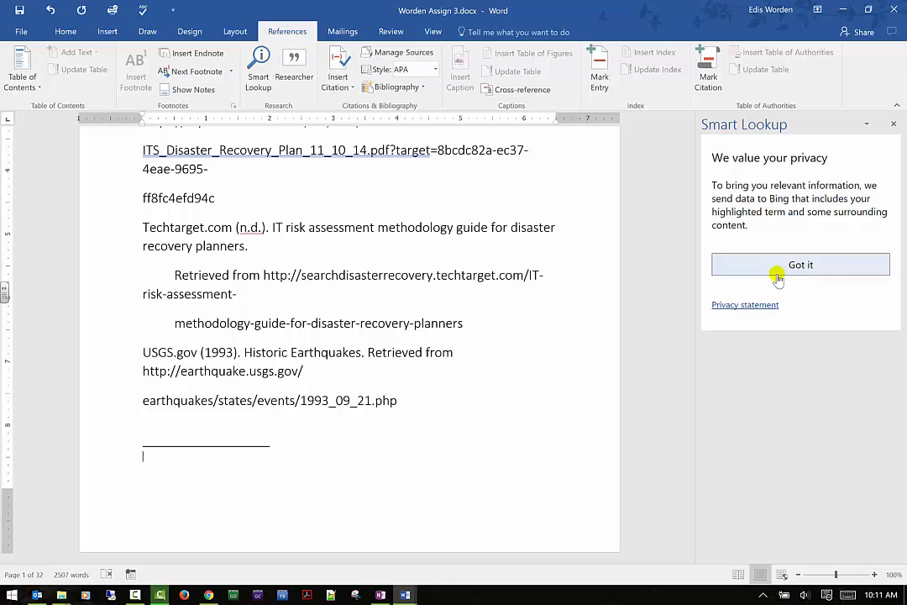
left_click(812, 264)
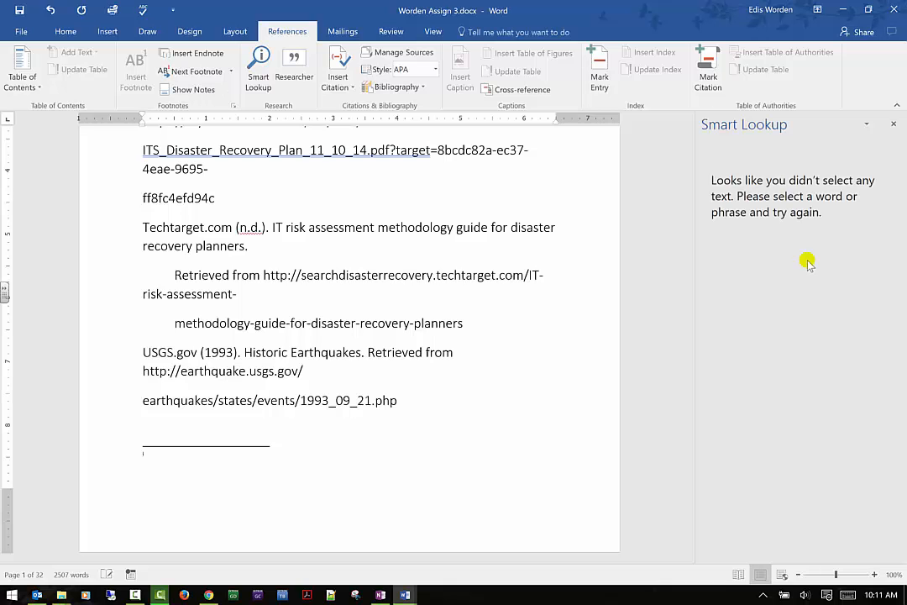
scroll(277, 224, "up", 2)
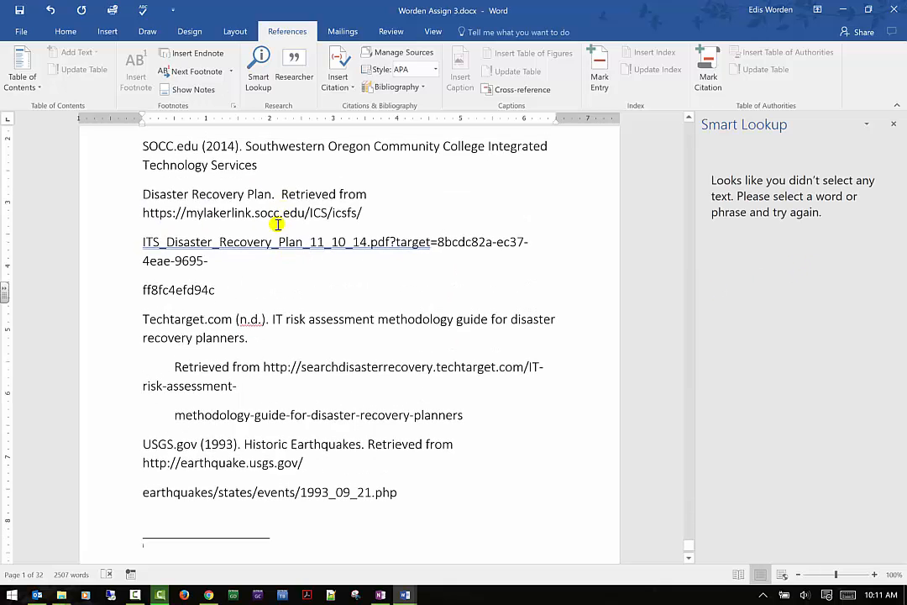
scroll(277, 224, "up", 5)
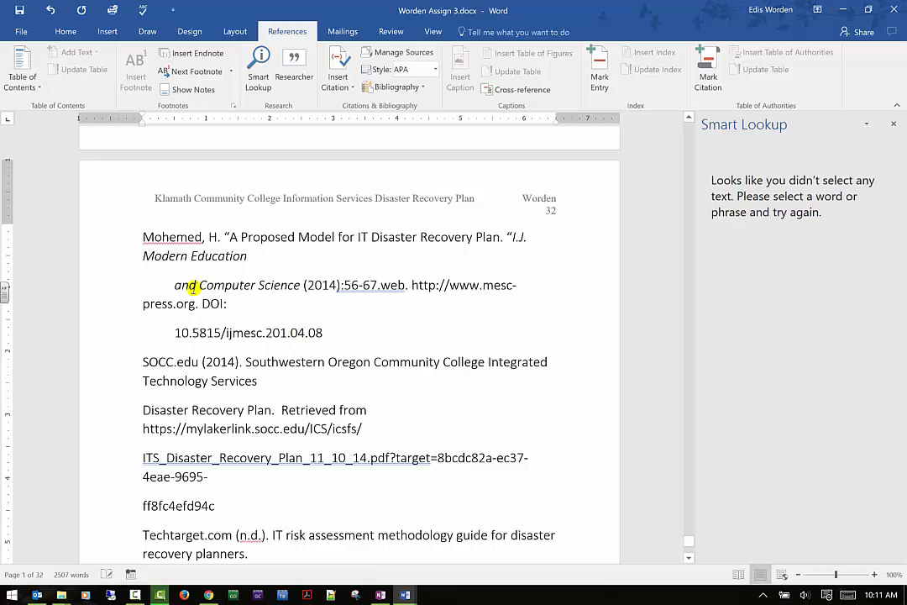
left_click_drag(201, 286, 307, 288)
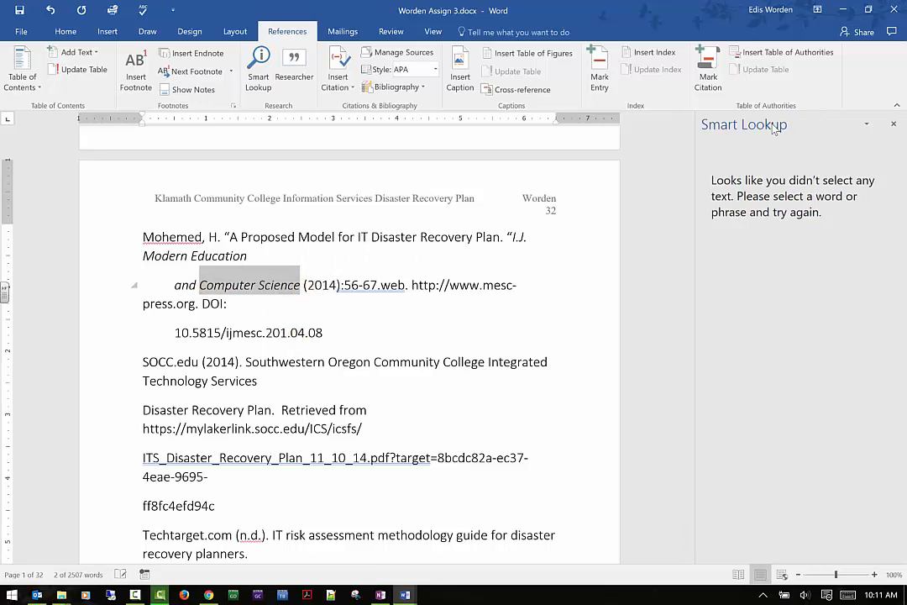
left_click(258, 69)
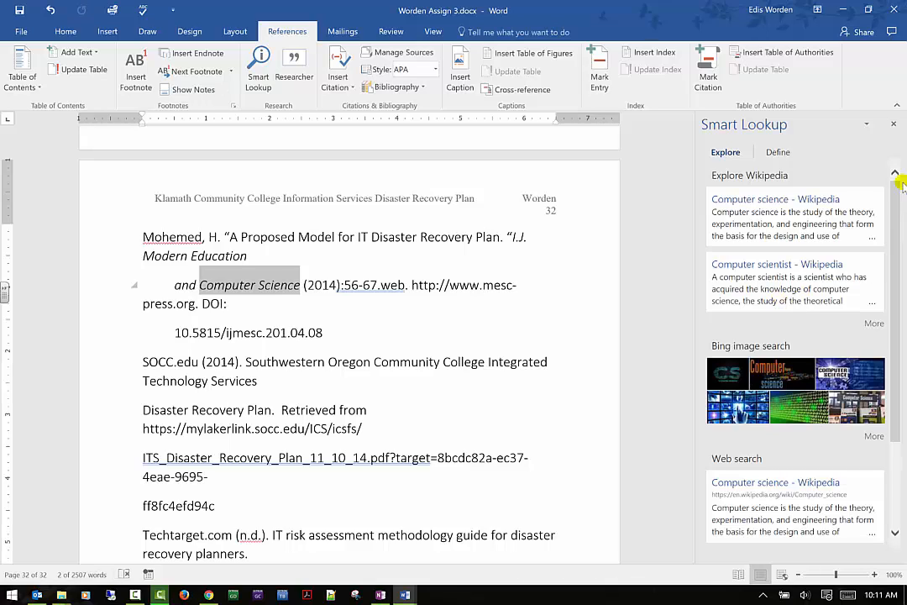
scroll(865, 222, "down", 3)
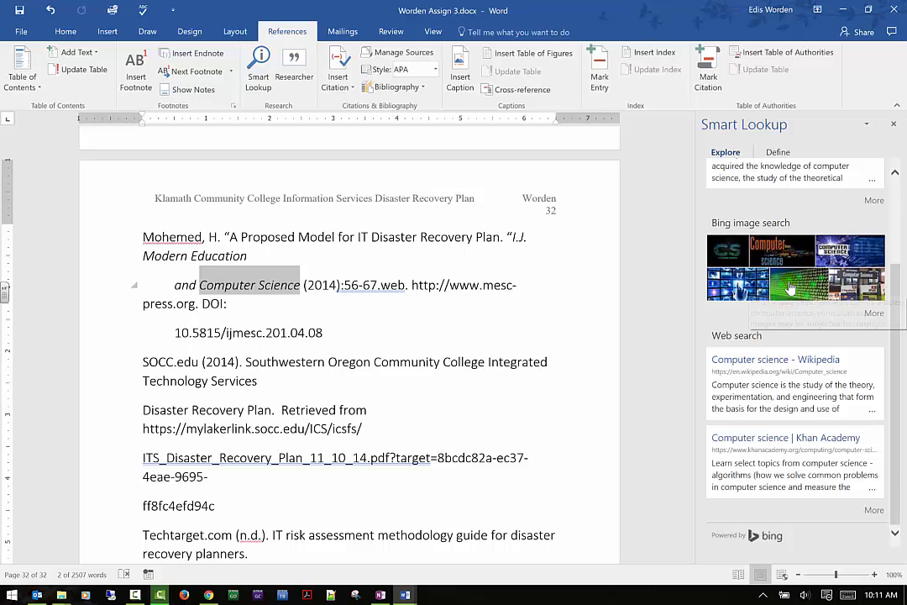
- Open Researcher, close the Smart Lookup pane, and search research materials for "Marie Curie"
left_click(295, 60)
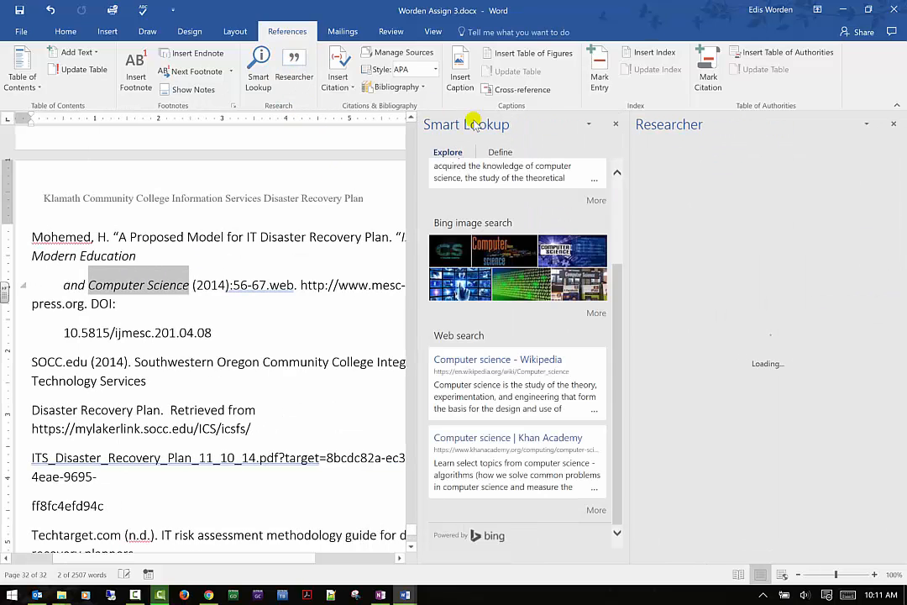
left_click(616, 125)
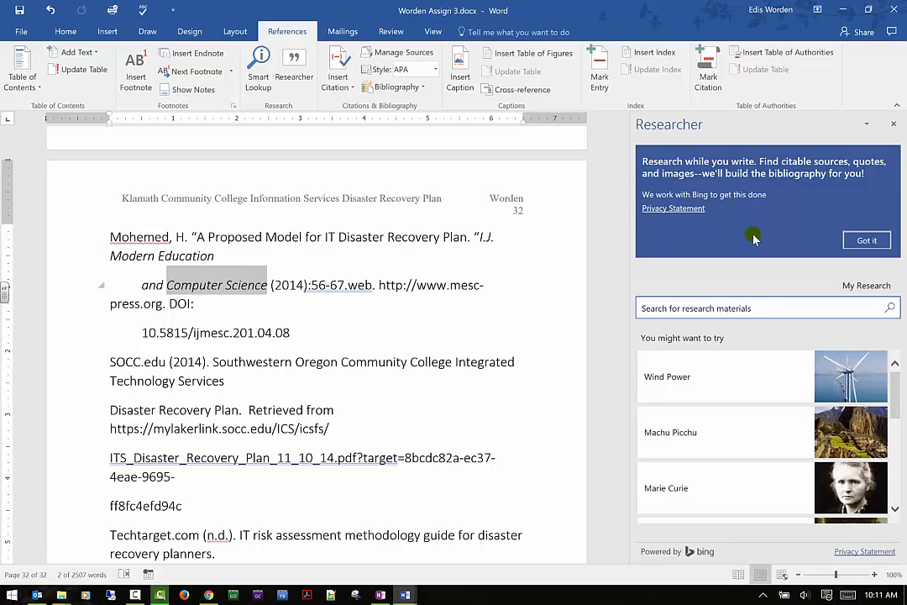
left_click(734, 308)
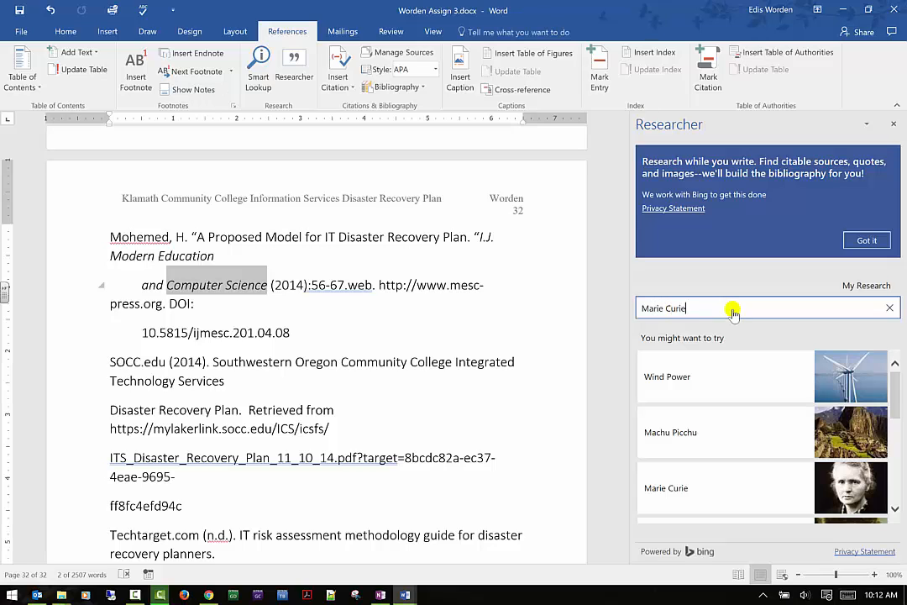
key("Return")
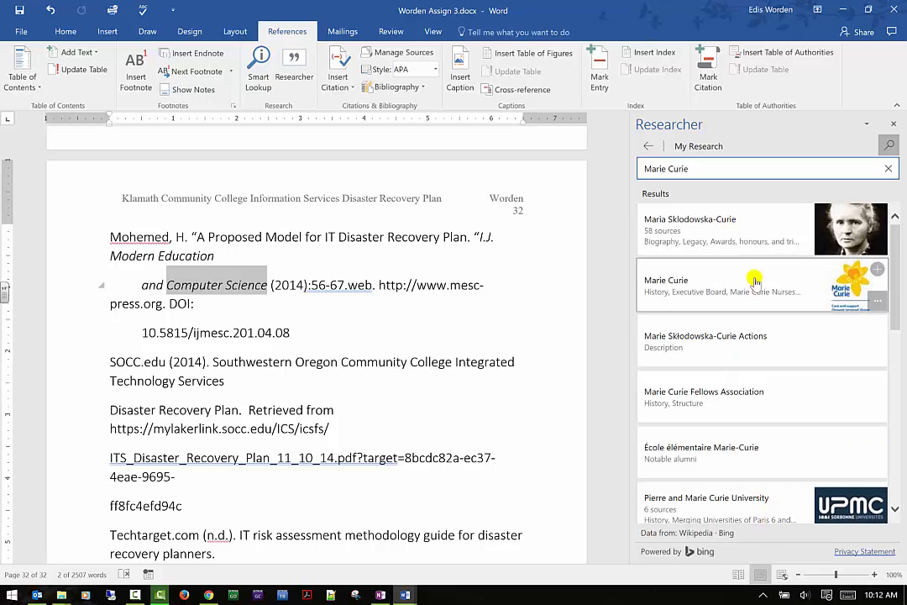
- Browse the Researcher results, open the Curie topic to read its overview and images, then close the Researcher pane
scroll(780, 369, "down", 10)
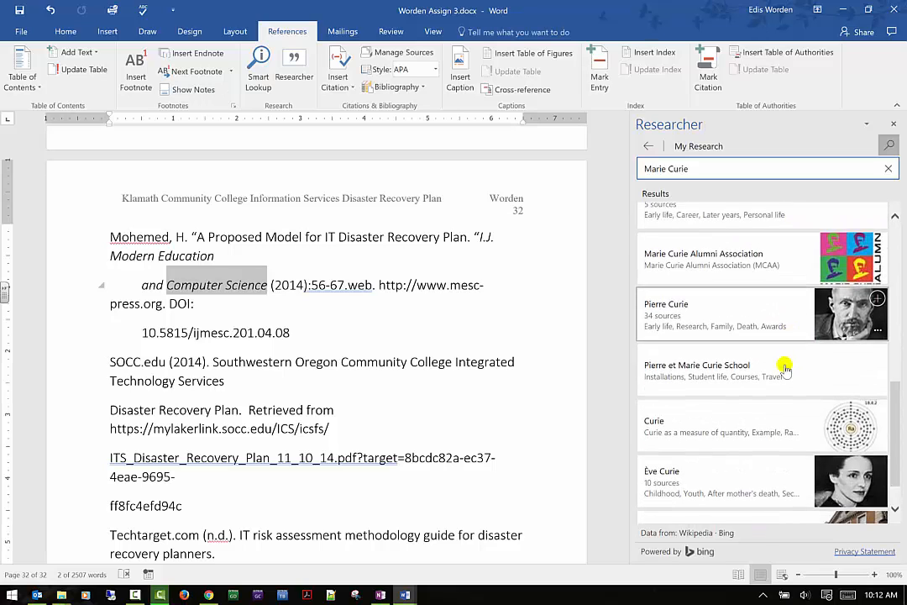
scroll(784, 368, "down", 1)
left_click(781, 373)
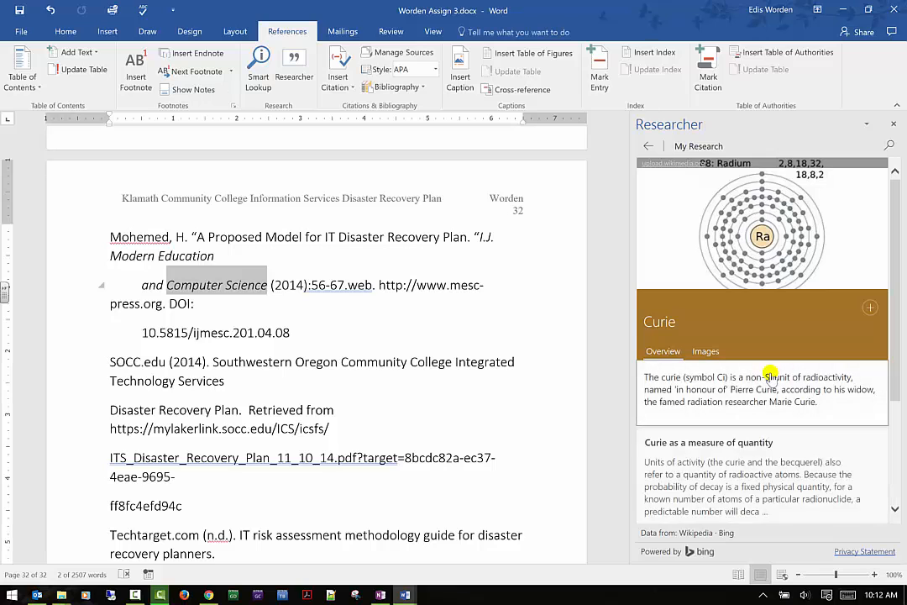
scroll(774, 369, "down", 2)
scroll(774, 370, "down", 5)
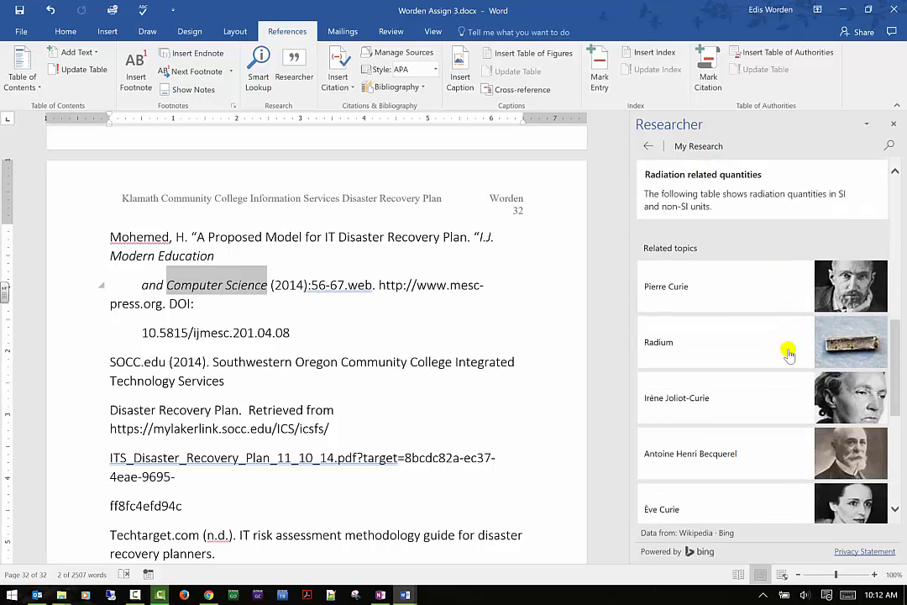
scroll(788, 351, "up", 2)
scroll(788, 351, "up", 3)
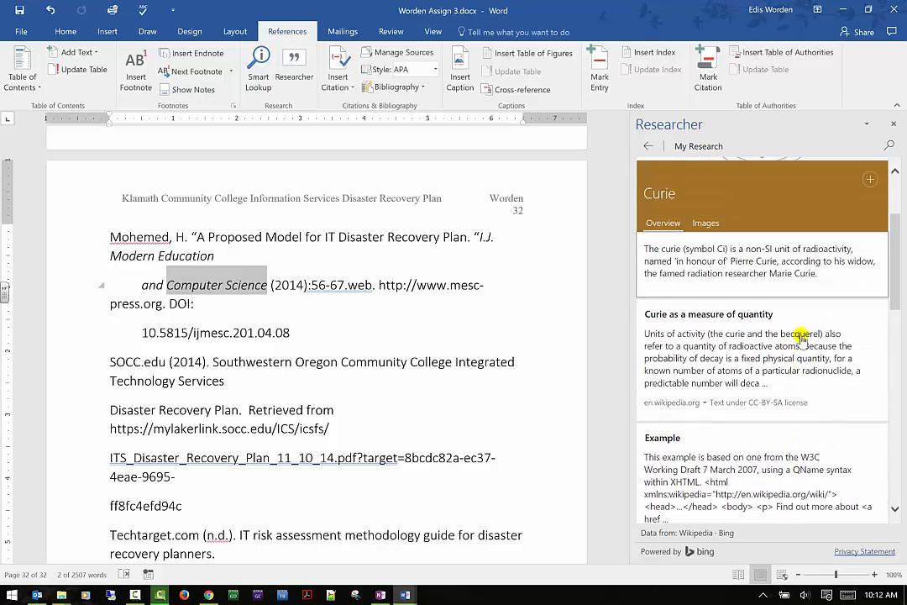
scroll(761, 356, "down", 4)
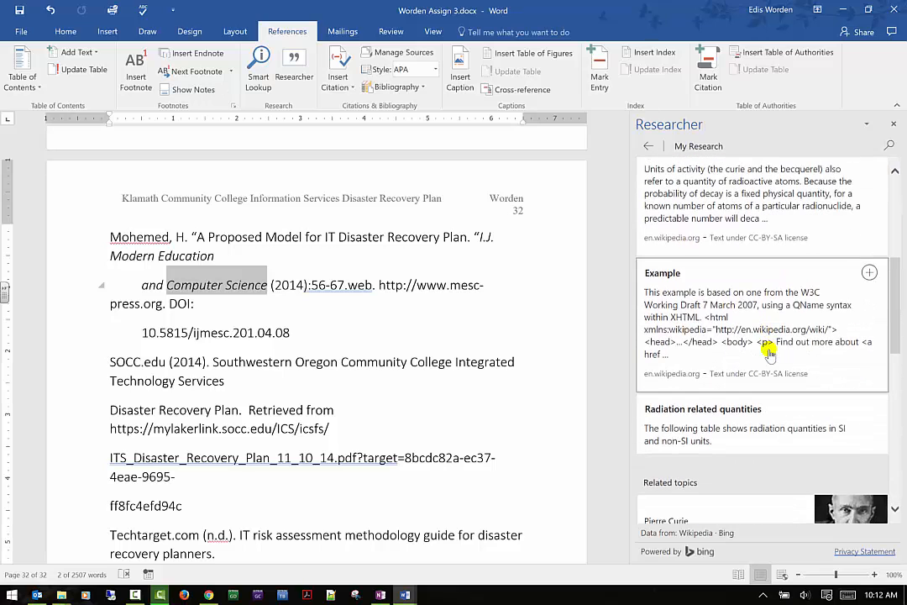
scroll(769, 353, "up", 5)
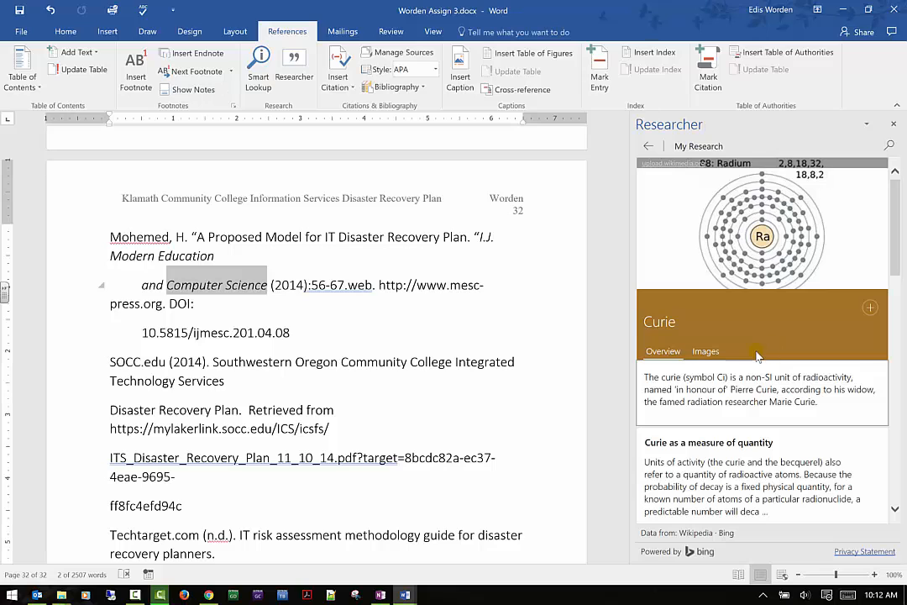
scroll(824, 289, "down", 3)
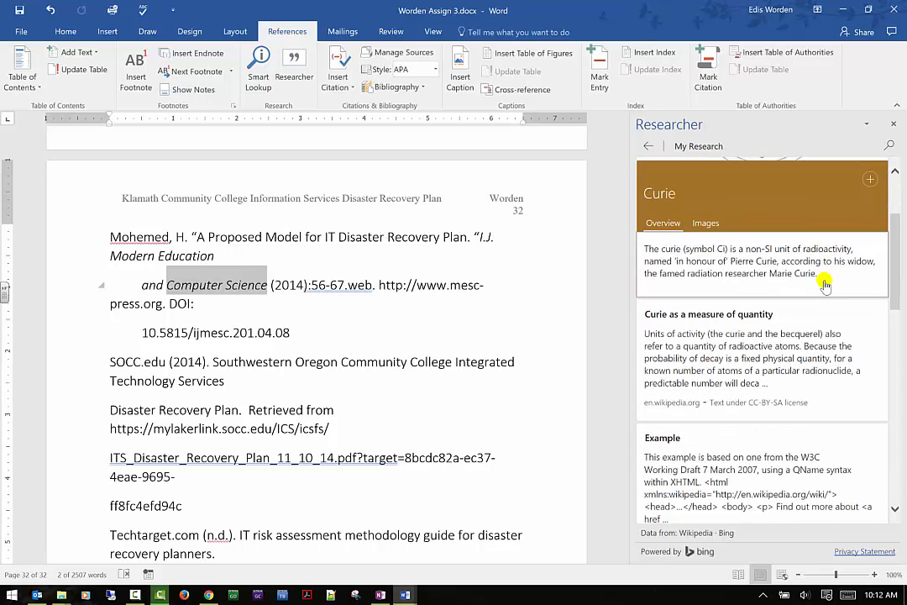
left_click(705, 223)
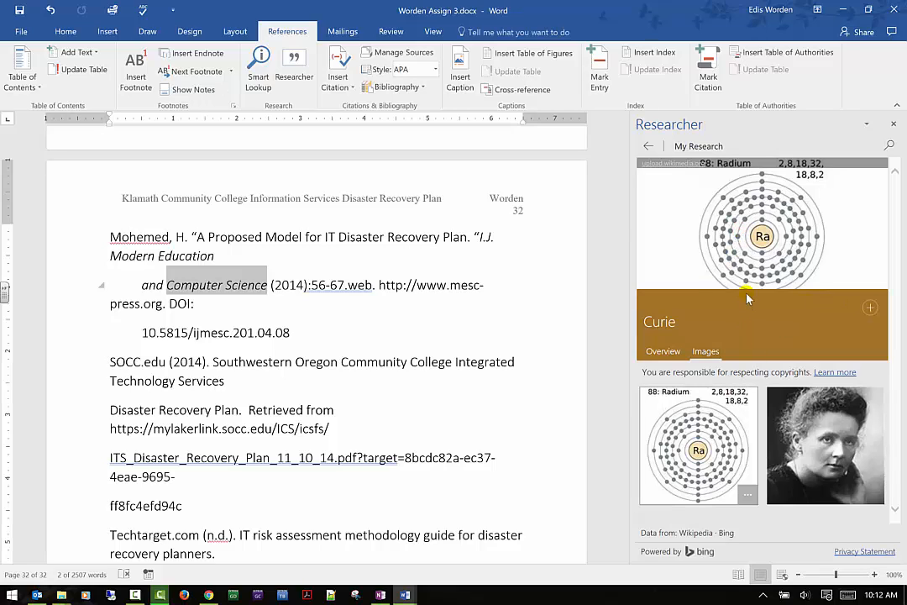
left_click(894, 125)
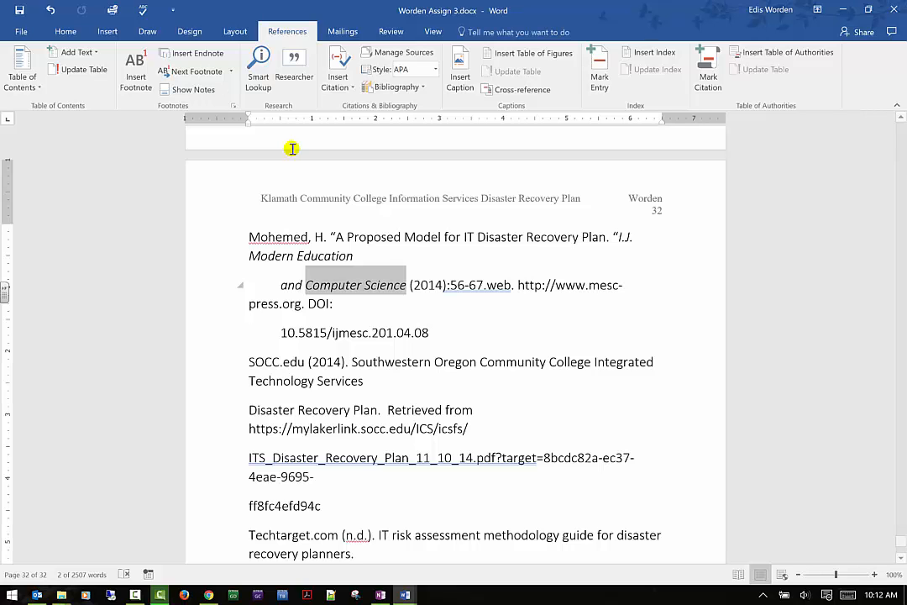
scroll(325, 222, "up", 7)
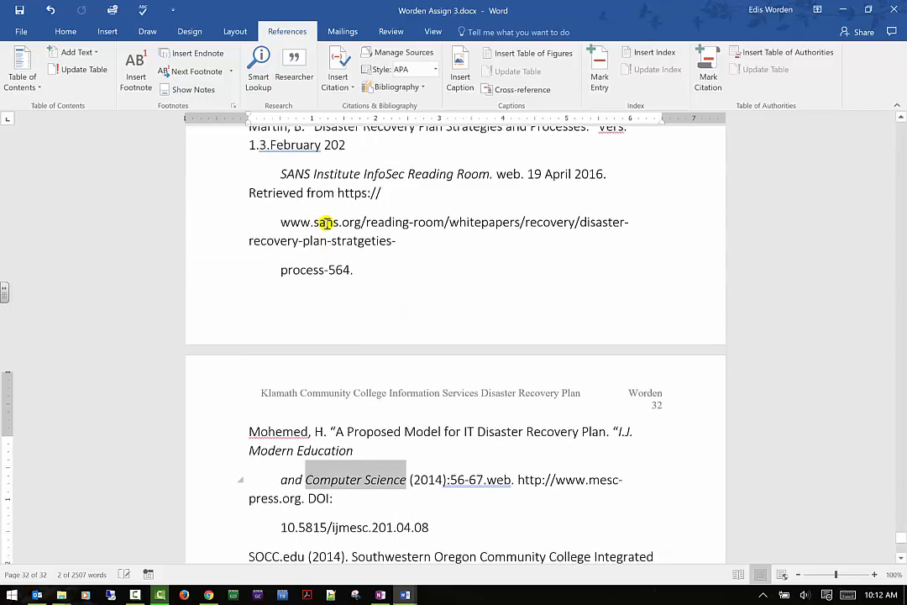
- Insert a citation for the source "A community college continues to dig out, painfully from Katrina" into the paragraph's last sentence
scroll(325, 223, "up", 10)
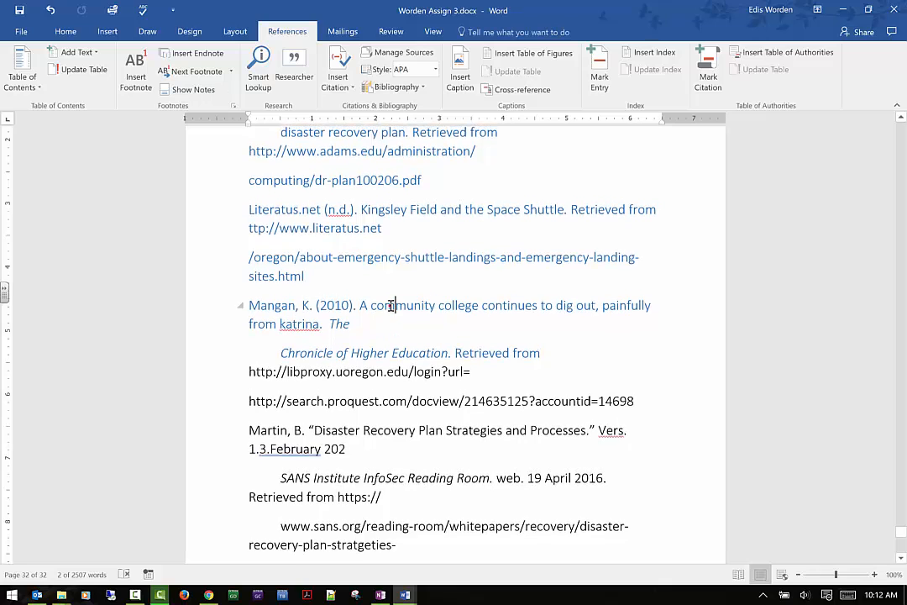
scroll(391, 305, "up", 10)
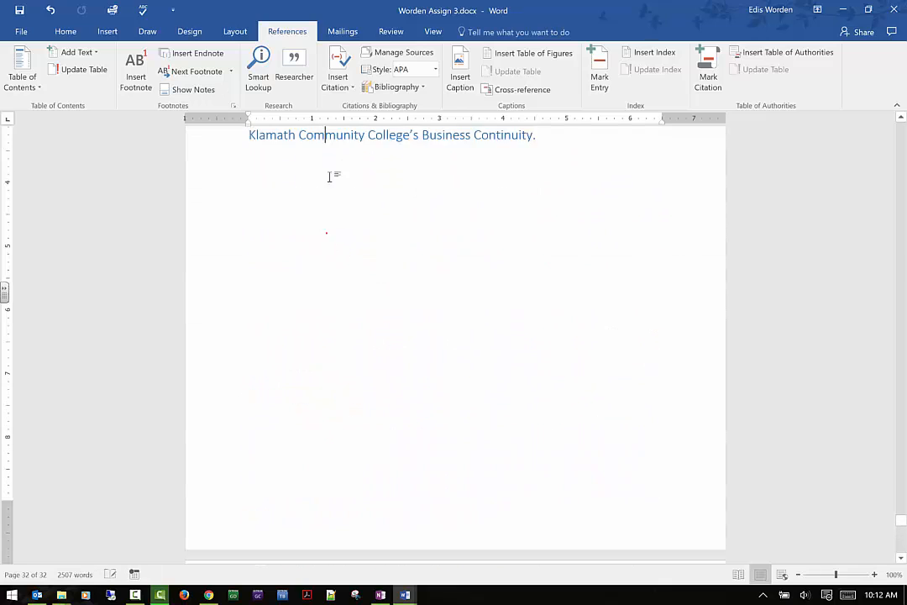
left_click(350, 89)
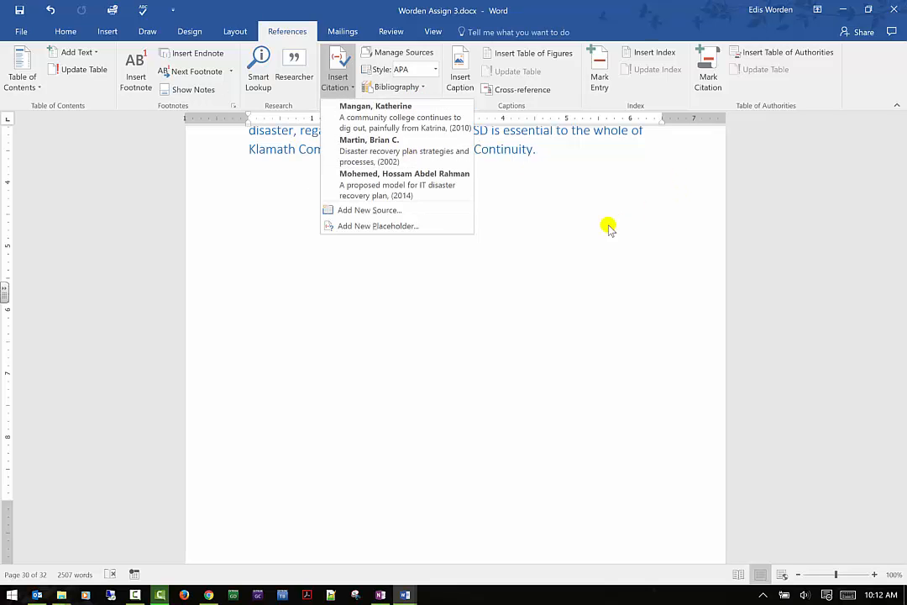
scroll(607, 225, "down", 10)
scroll(605, 231, "down", 5)
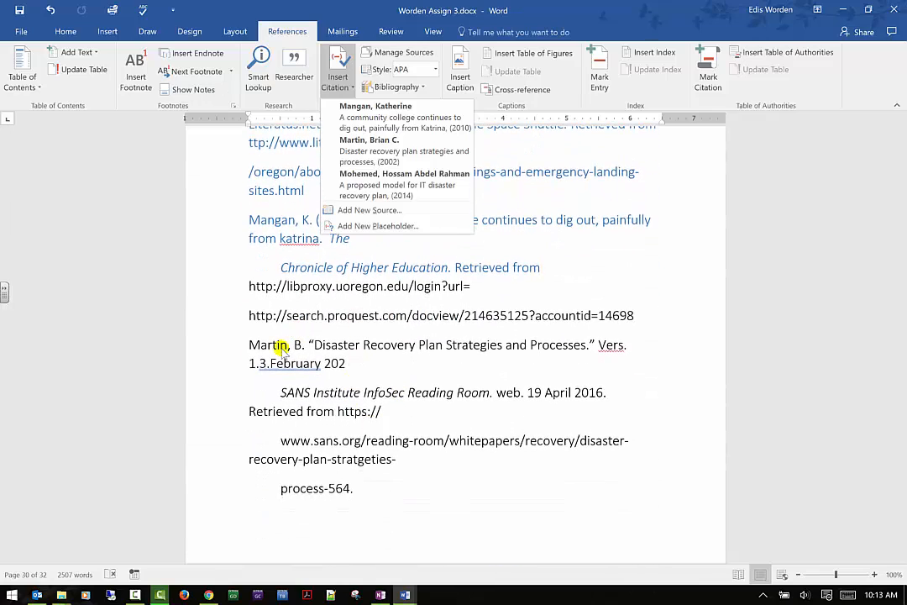
scroll(268, 303, "up", 1)
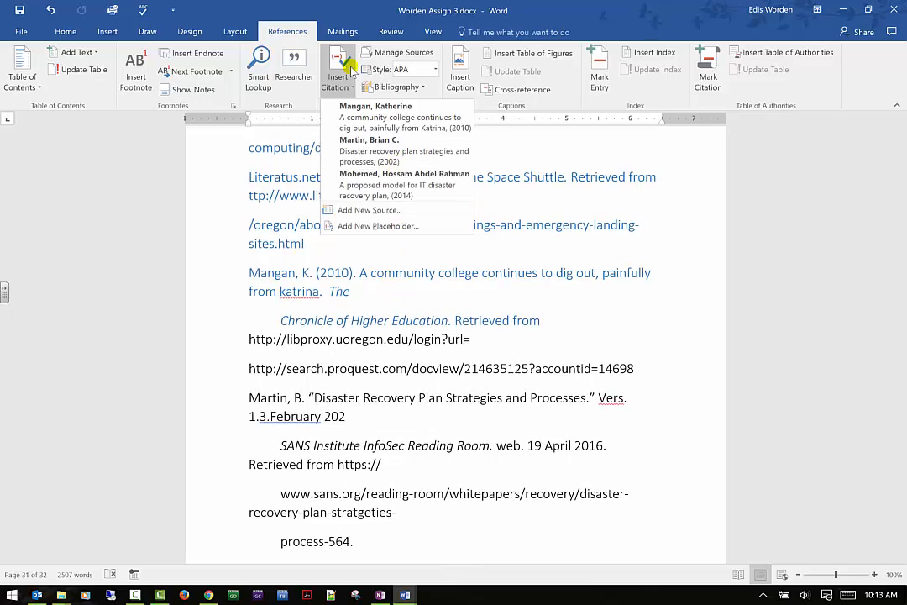
scroll(336, 265, "up", 1)
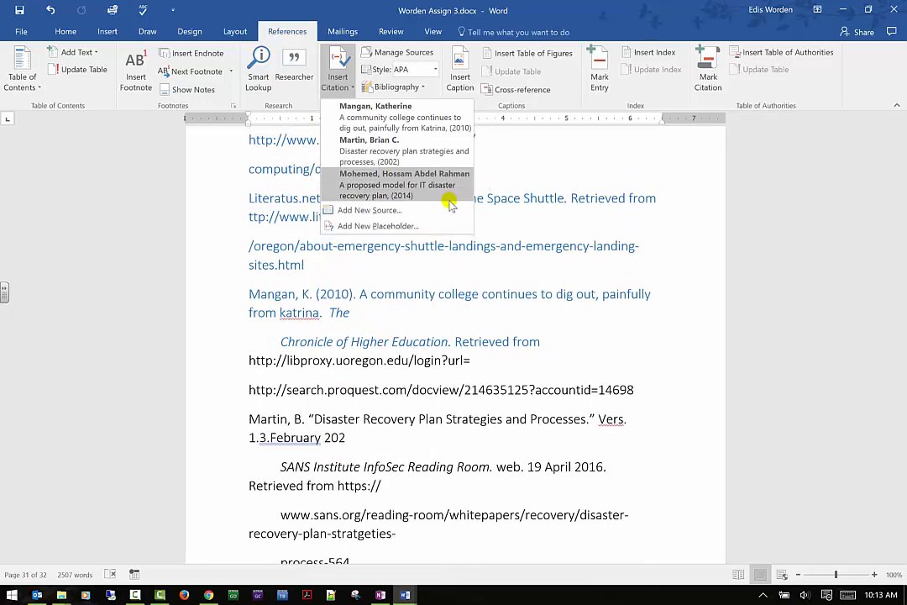
left_click(400, 118)
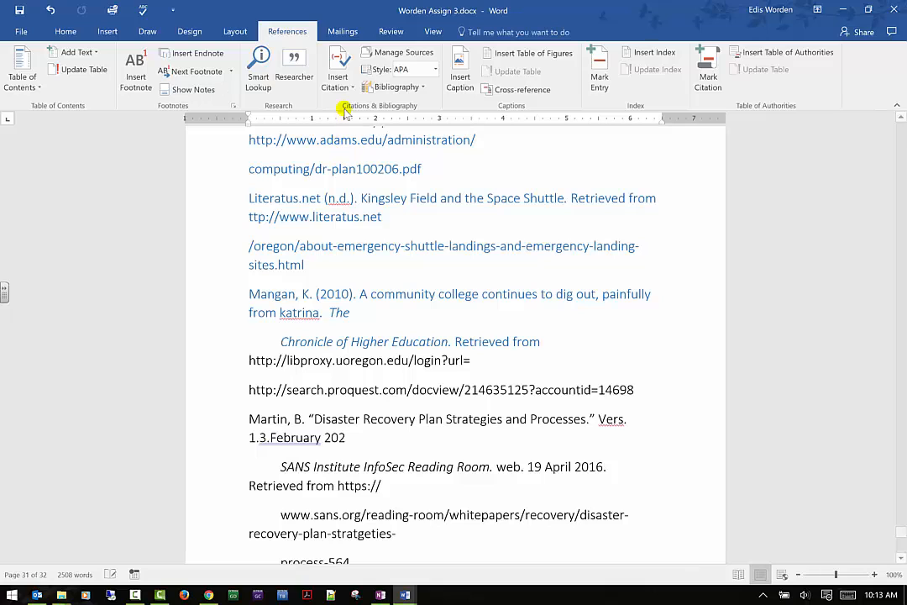
- Scroll between the evaluation paragraph and the References list to review the inserted citation
scroll(403, 232, "up", 10)
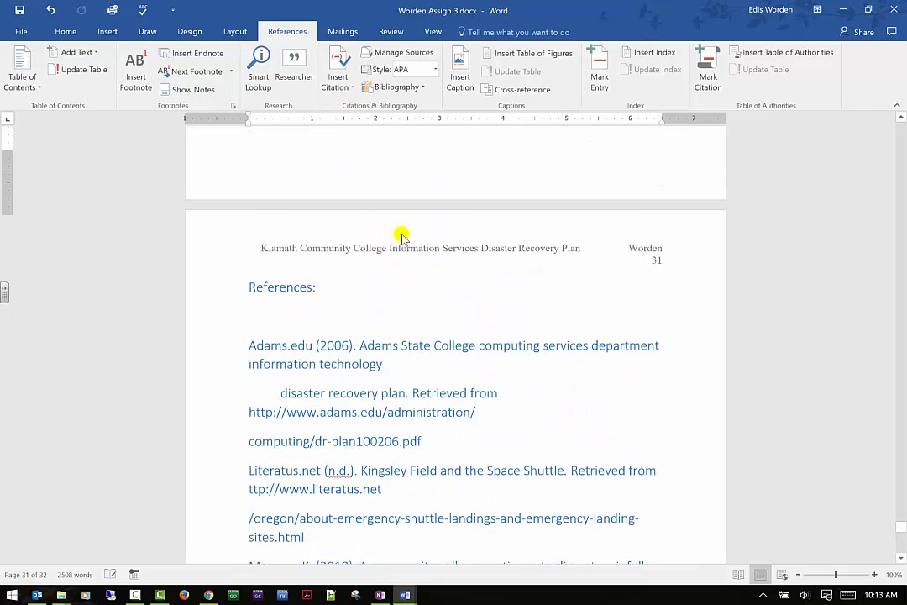
scroll(403, 232, "up", 8)
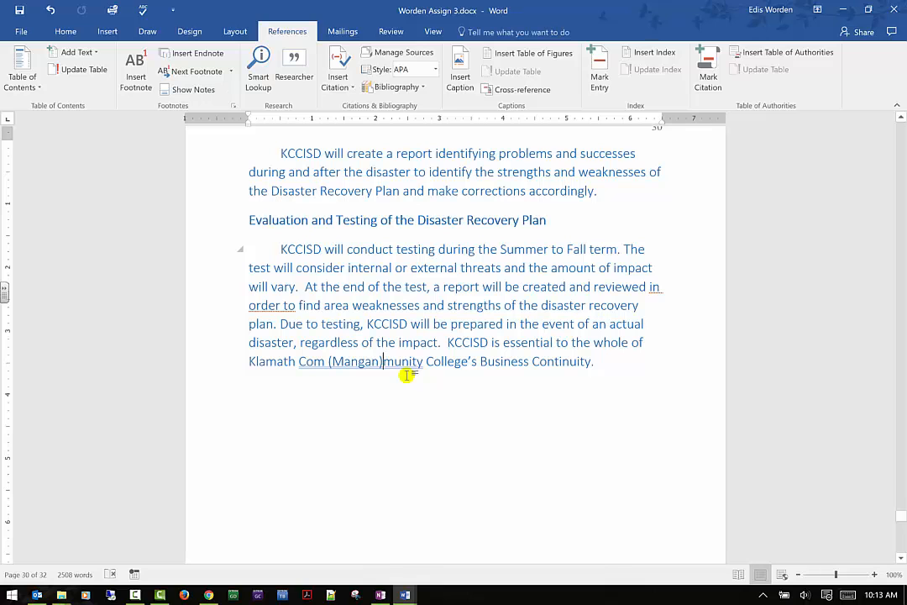
scroll(406, 375, "down", 10)
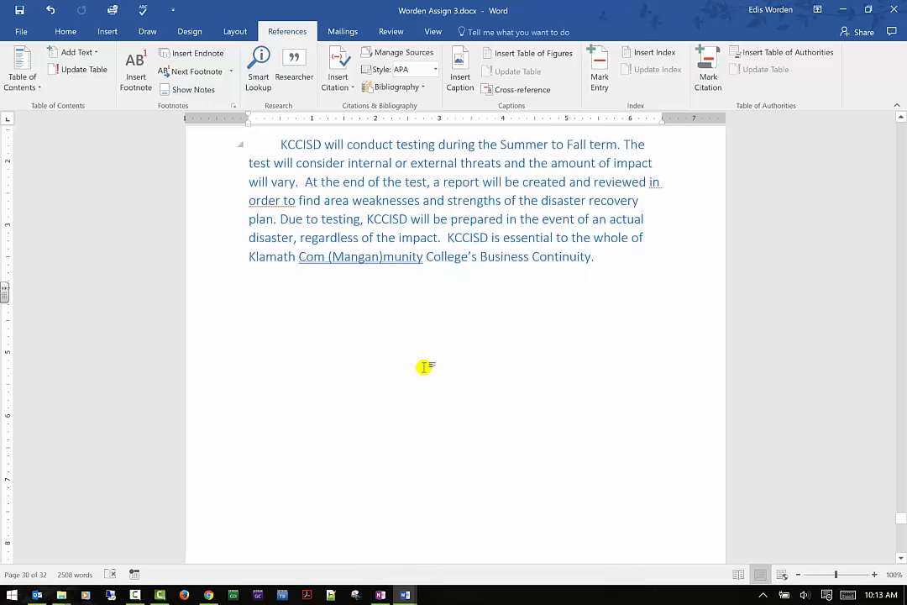
scroll(427, 344, "down", 3)
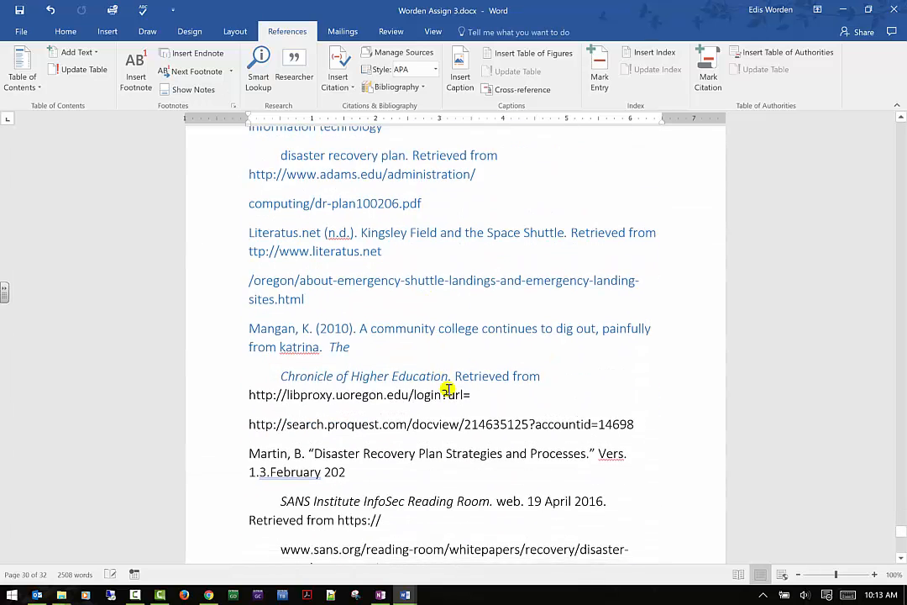
scroll(403, 347, "up", 12)
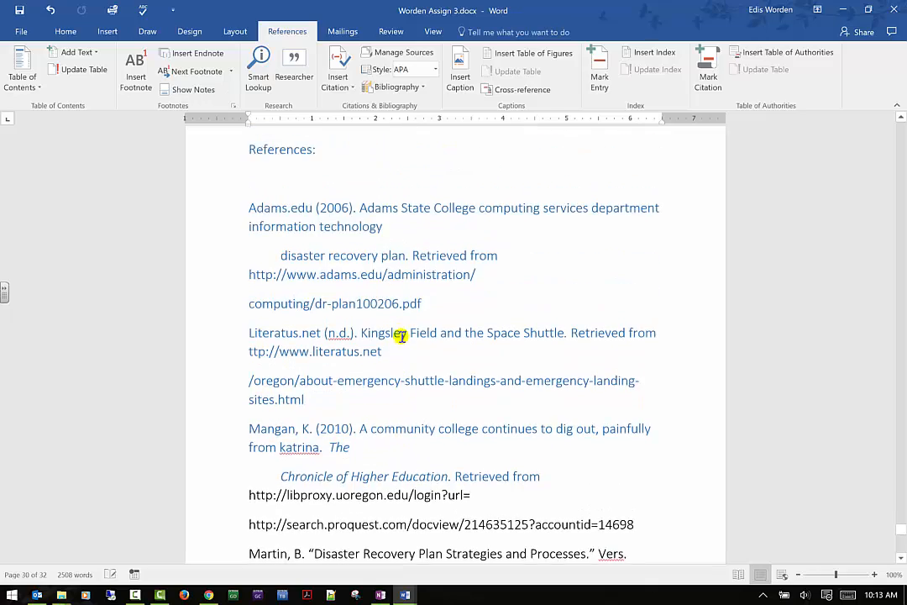
scroll(398, 336, "up", 2)
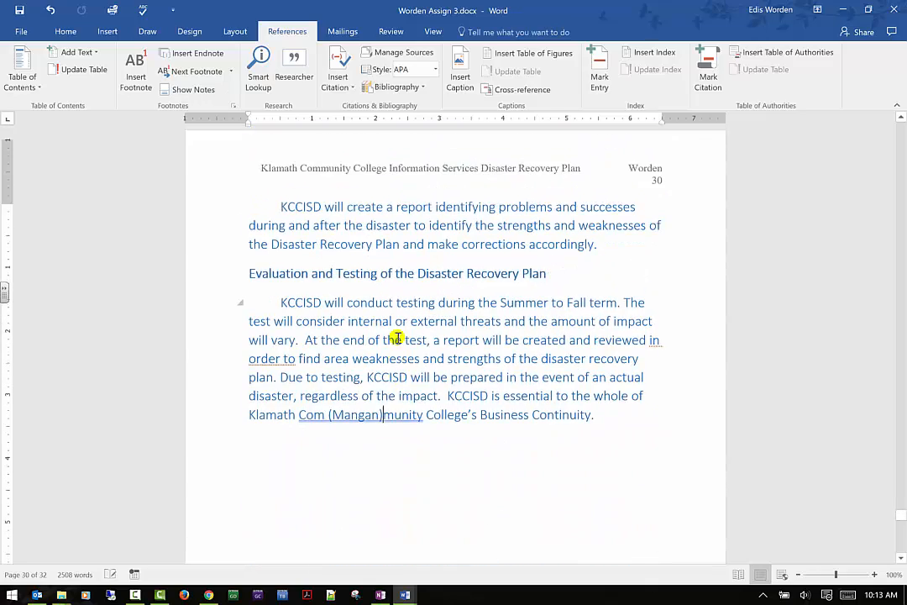
scroll(386, 344, "down", 1)
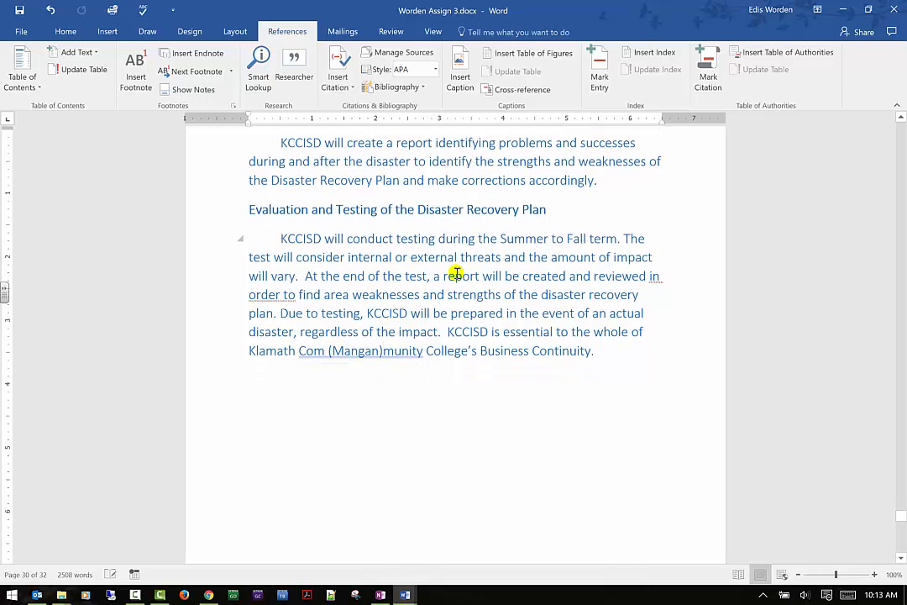
left_click(357, 89)
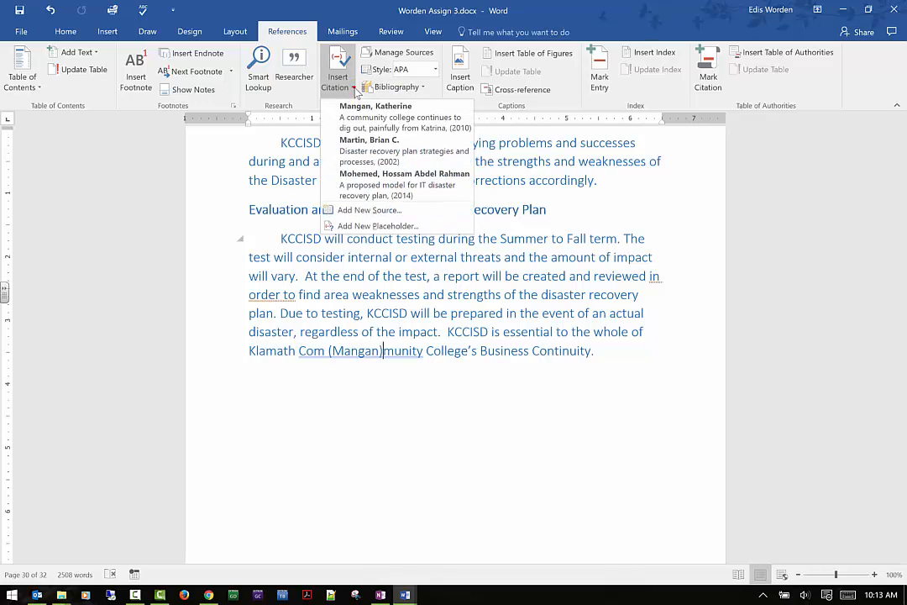
left_click(357, 210)
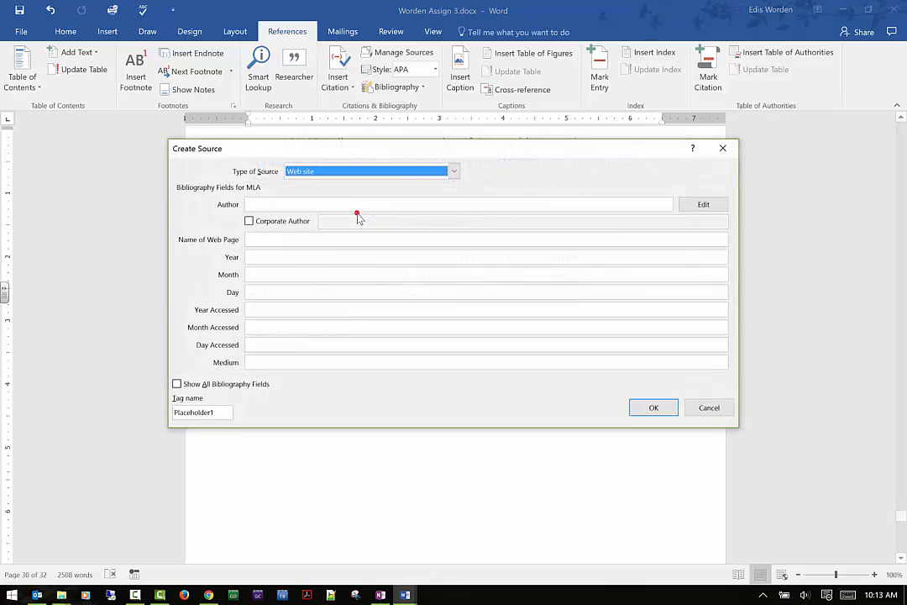
left_click(454, 173)
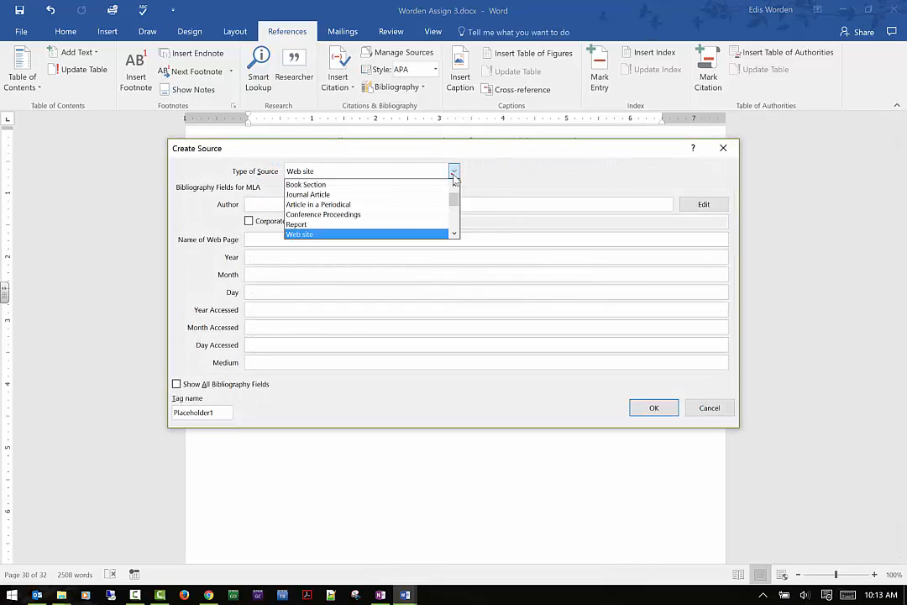
left_click(454, 174)
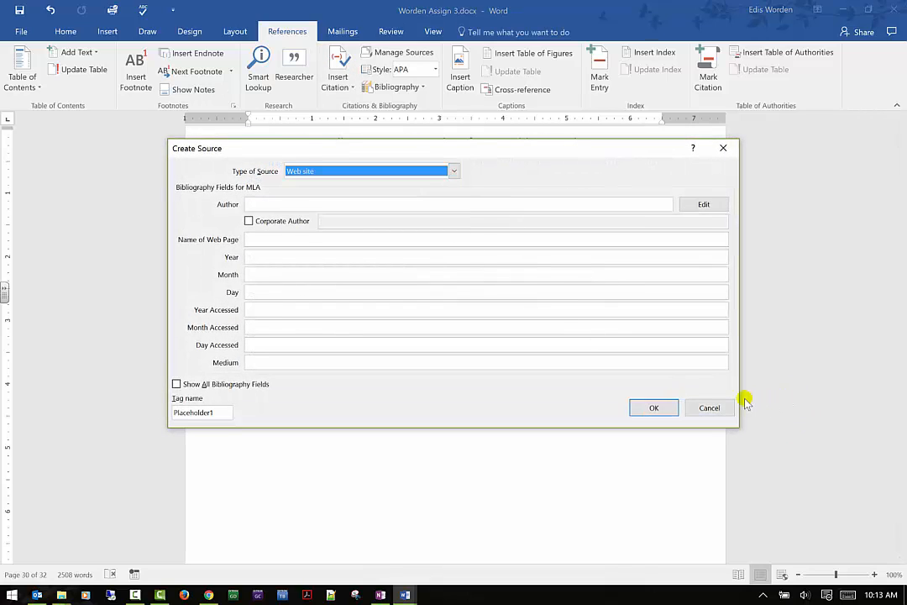
left_click(711, 406)
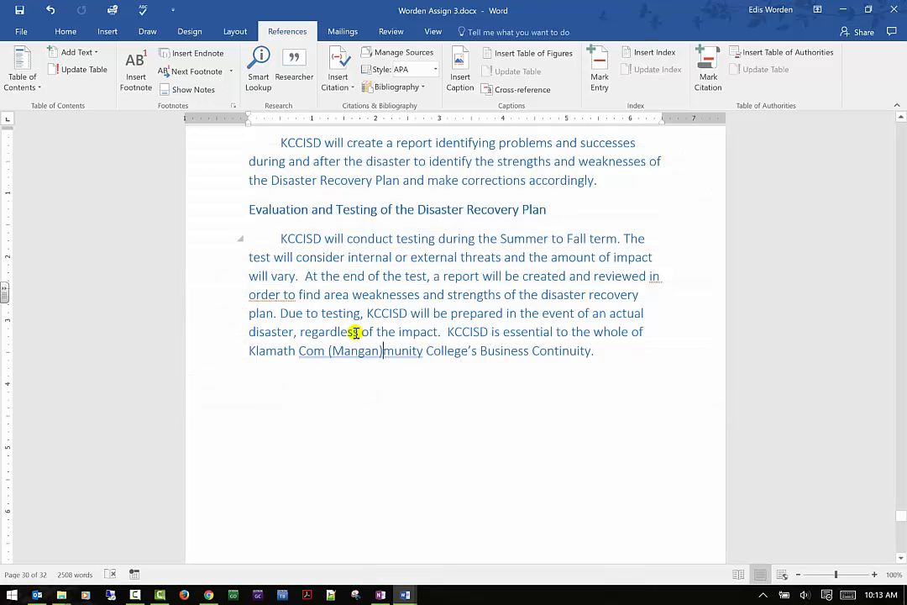
- Copy the "Four sign-offs you must get on every project" and "Through collaboration and community" sources to the current list in Source Manager
left_click(416, 59)
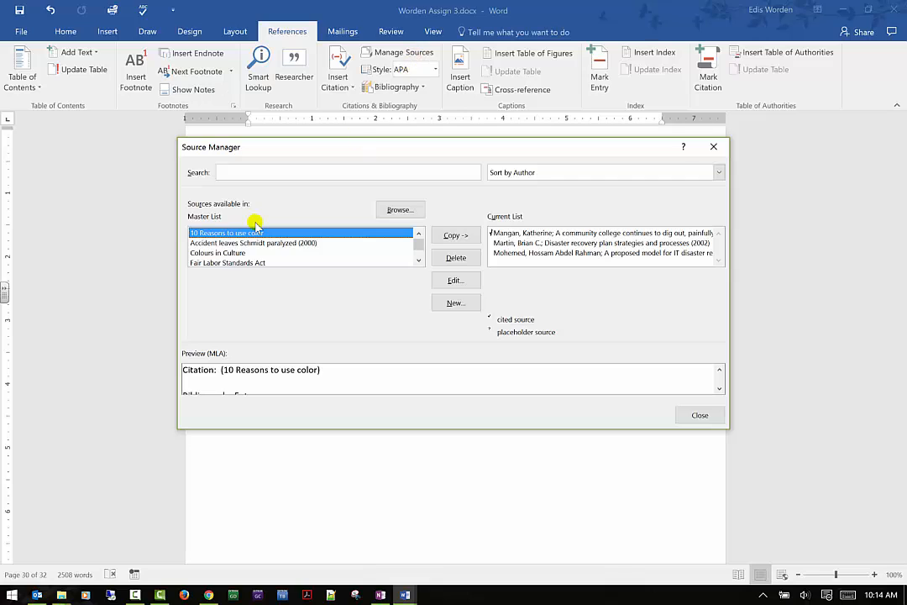
left_click_drag(419, 263, 419, 263)
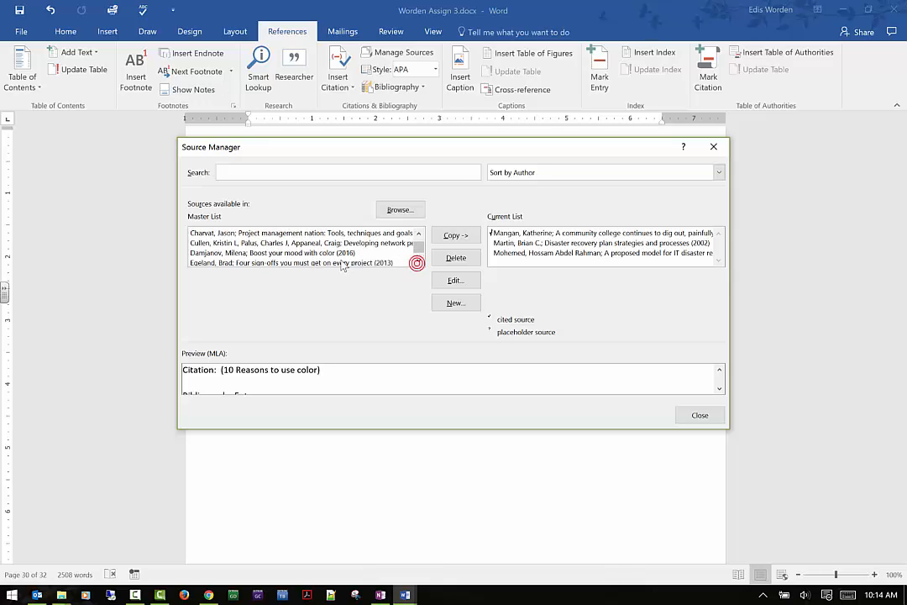
left_click(344, 263)
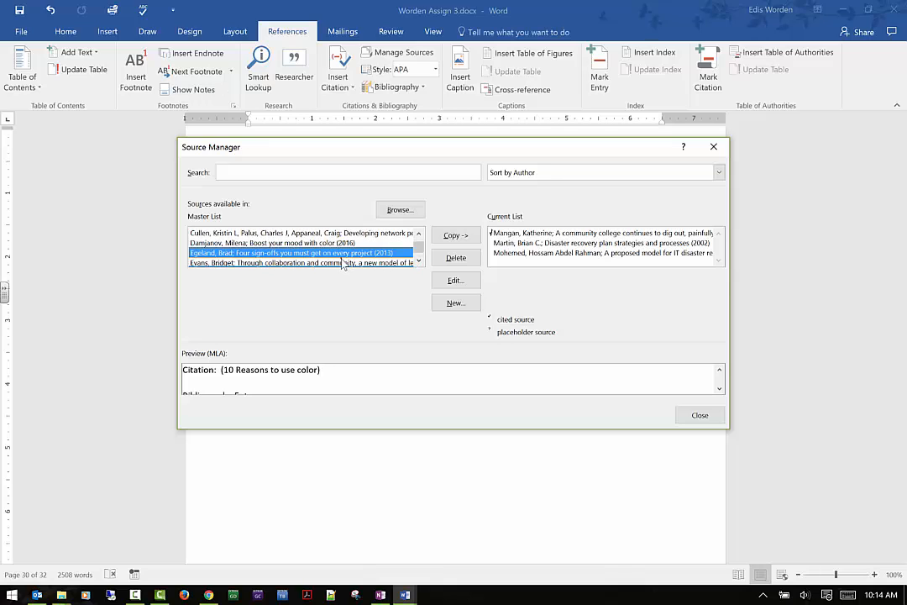
left_click(454, 236)
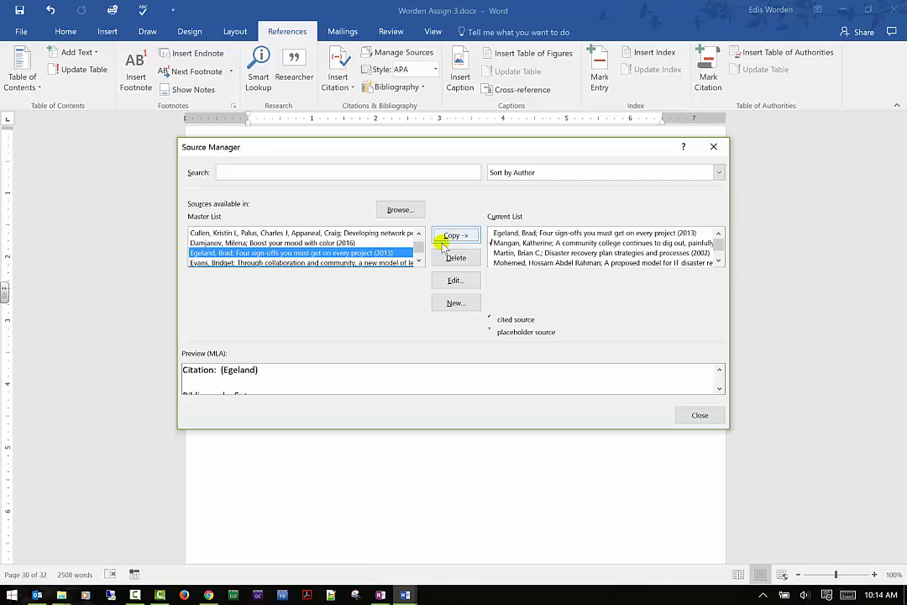
left_click(373, 262)
left_click(440, 238)
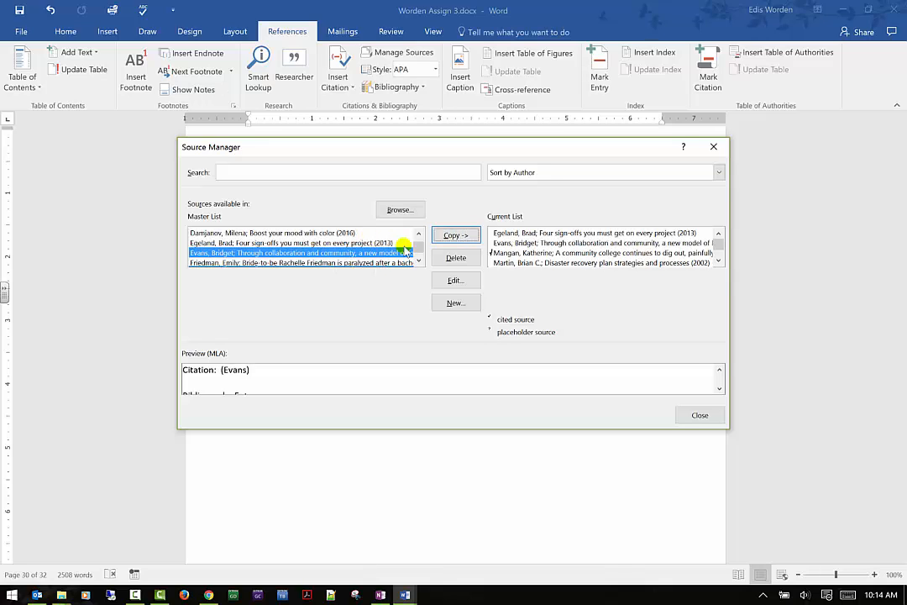
left_click_drag(419, 248, 419, 259)
left_click(310, 256)
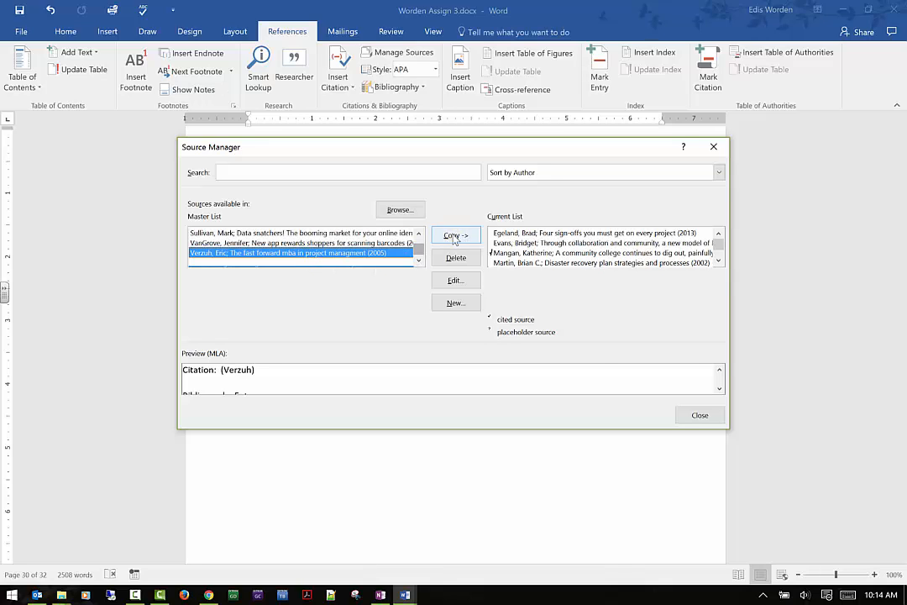
left_click(700, 415)
- Collapse the References heading and delete the heading together with its whole reference list
scroll(494, 356, "down", 10)
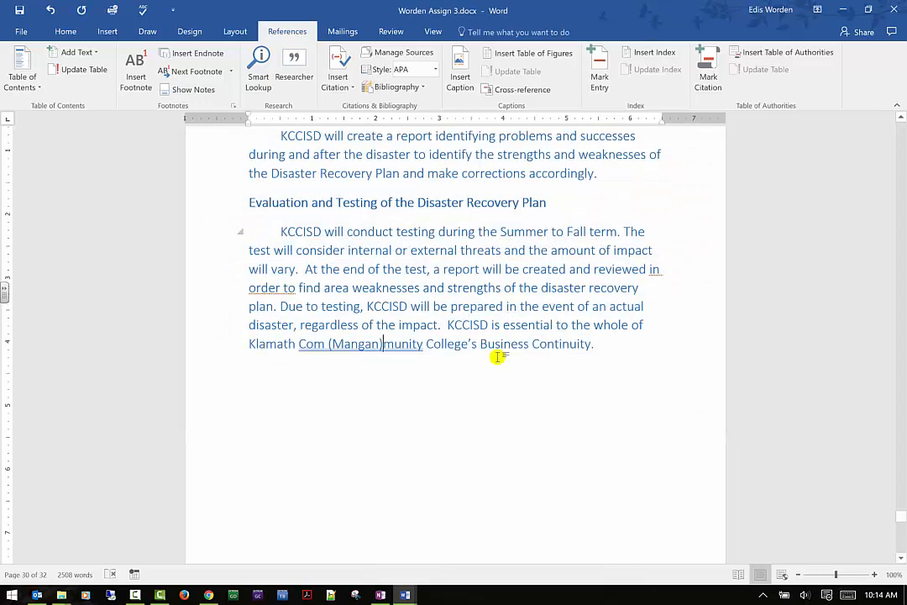
scroll(486, 362, "down", 2)
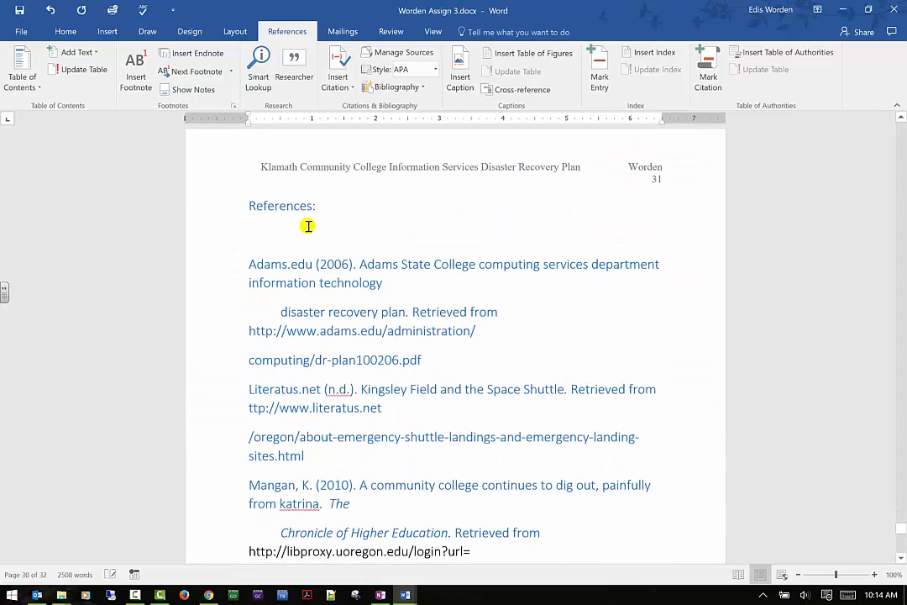
left_click(307, 224)
scroll(367, 244, "down", 2)
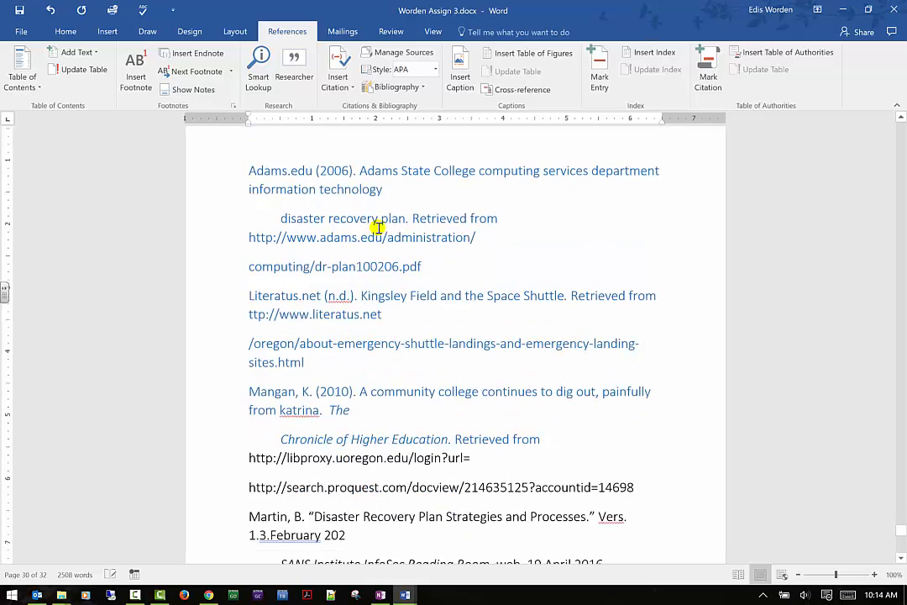
scroll(375, 229, "up", 1)
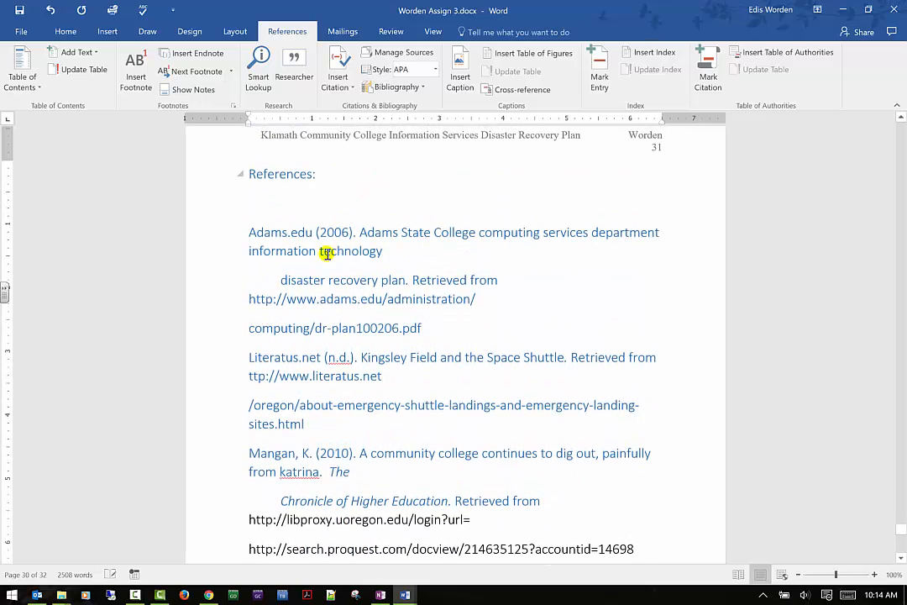
scroll(326, 252, "up", 1)
scroll(325, 253, "down", 2)
scroll(262, 205, "up", 1)
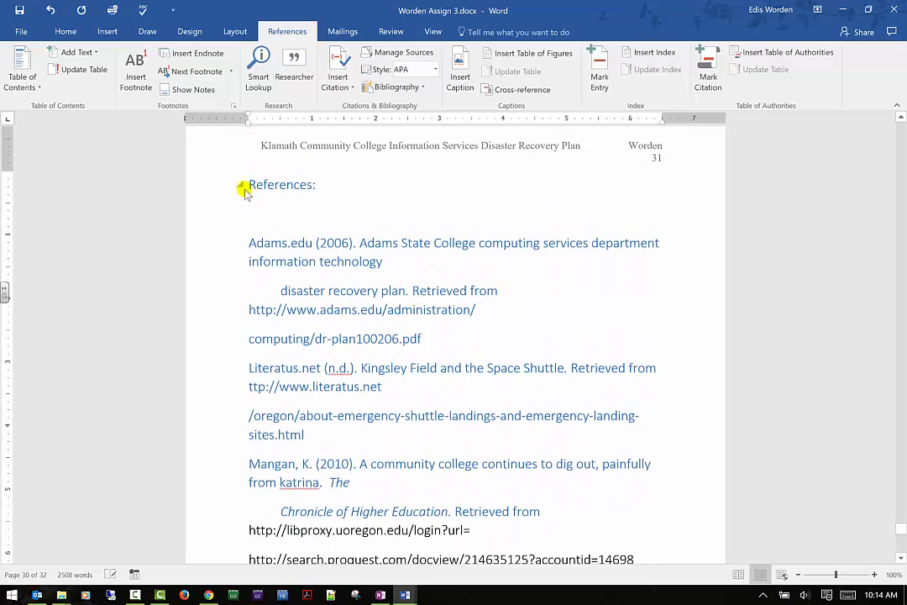
left_click(241, 185)
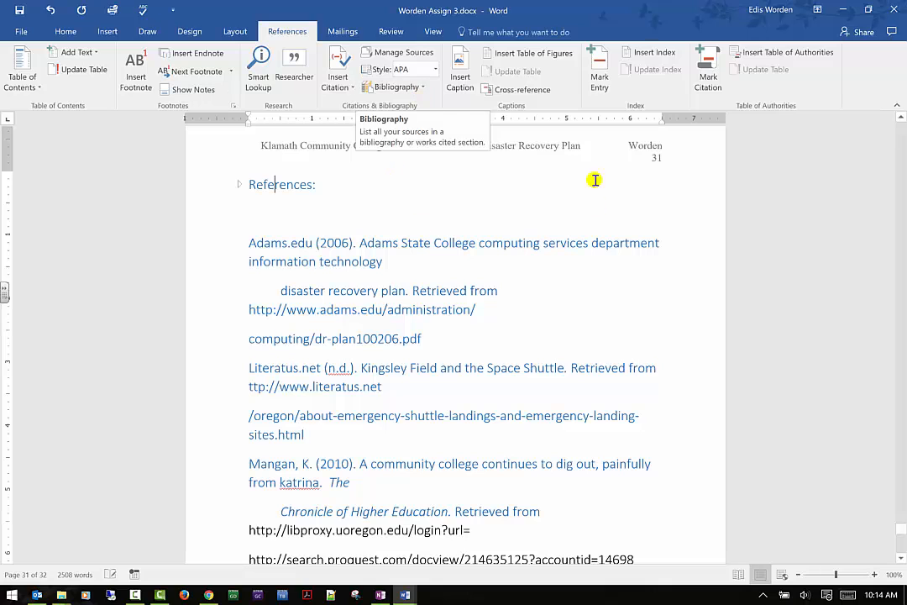
left_click(212, 185)
left_click_drag(263, 353, 355, 587)
key("Delete")
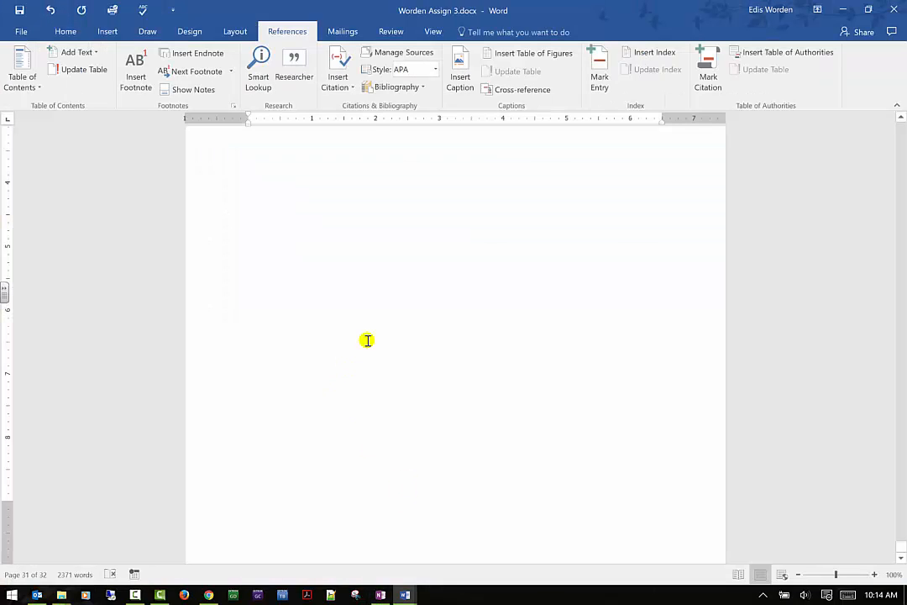
- Reopen Source Manager to review the current source list, then close it
left_click(449, 247)
scroll(450, 247, "up", 3)
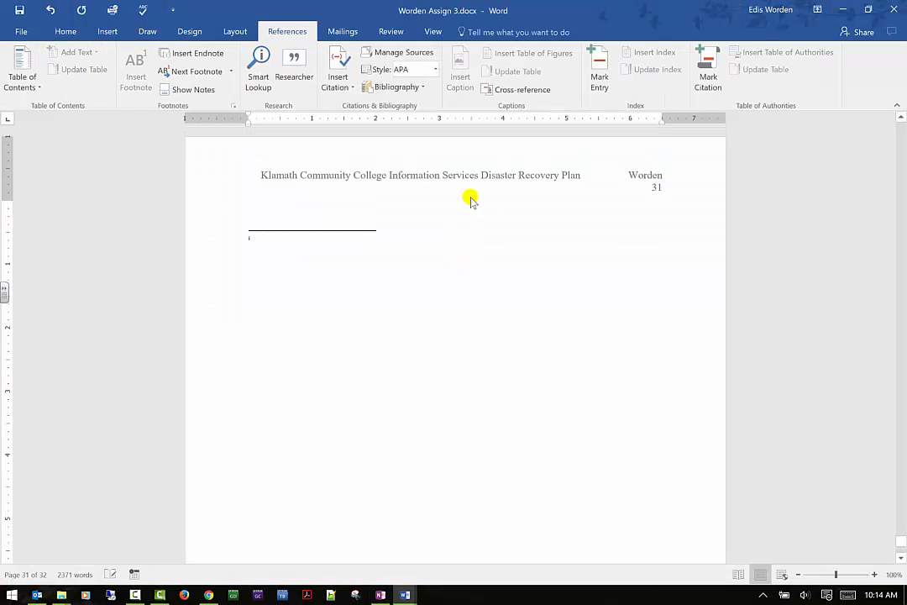
left_click(422, 56)
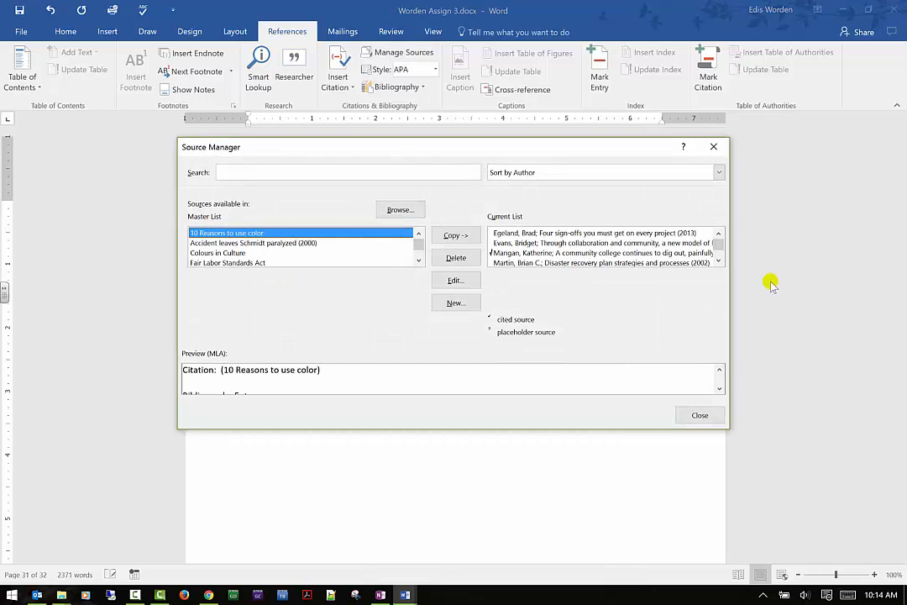
left_click(699, 415)
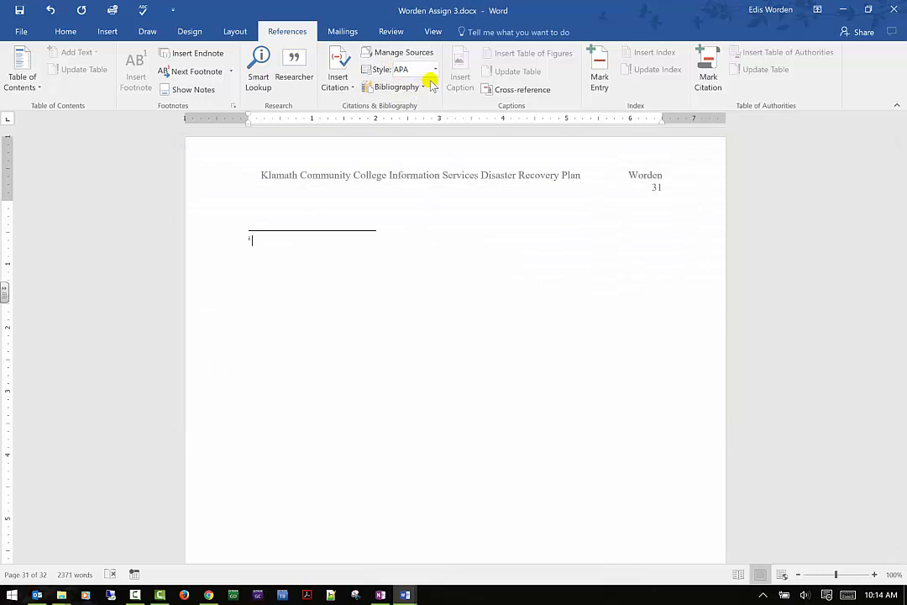
- Set the citation style to Chicago
left_click(435, 69)
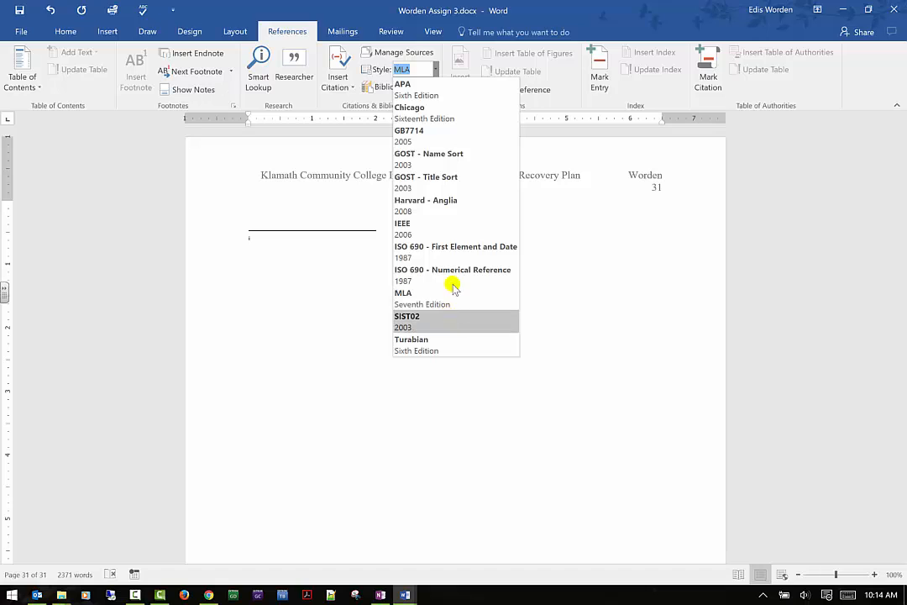
left_click(461, 89)
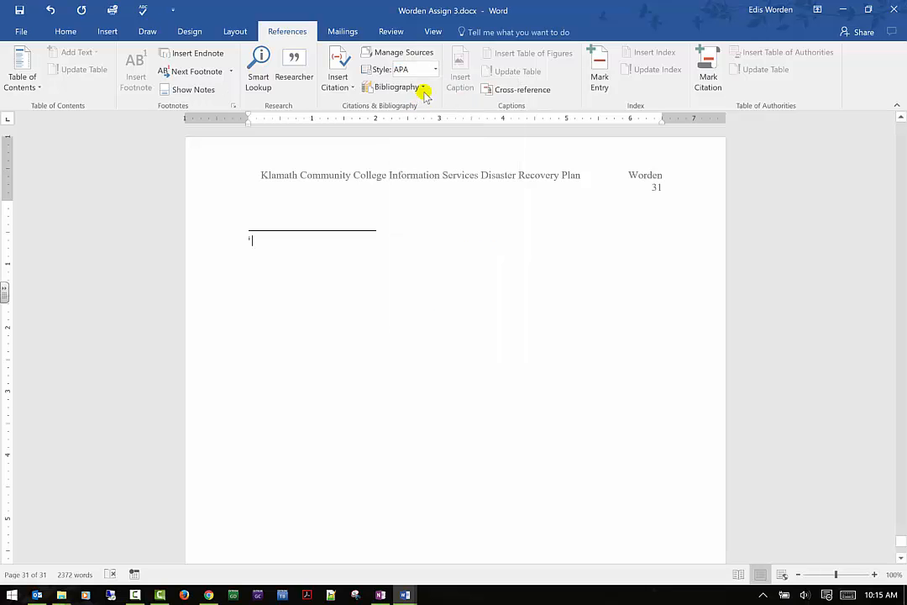
left_click(435, 69)
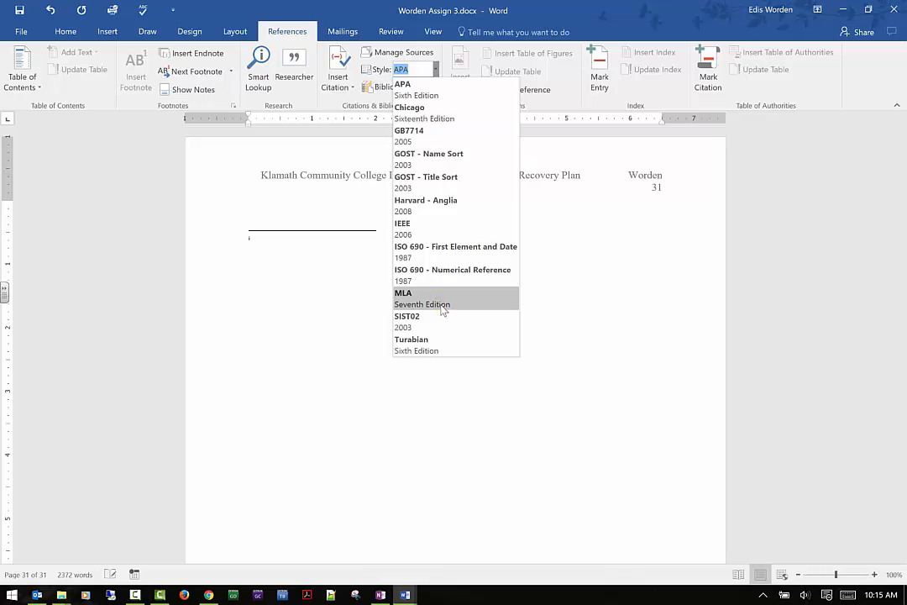
left_click(443, 306)
left_click(435, 69)
left_click(424, 114)
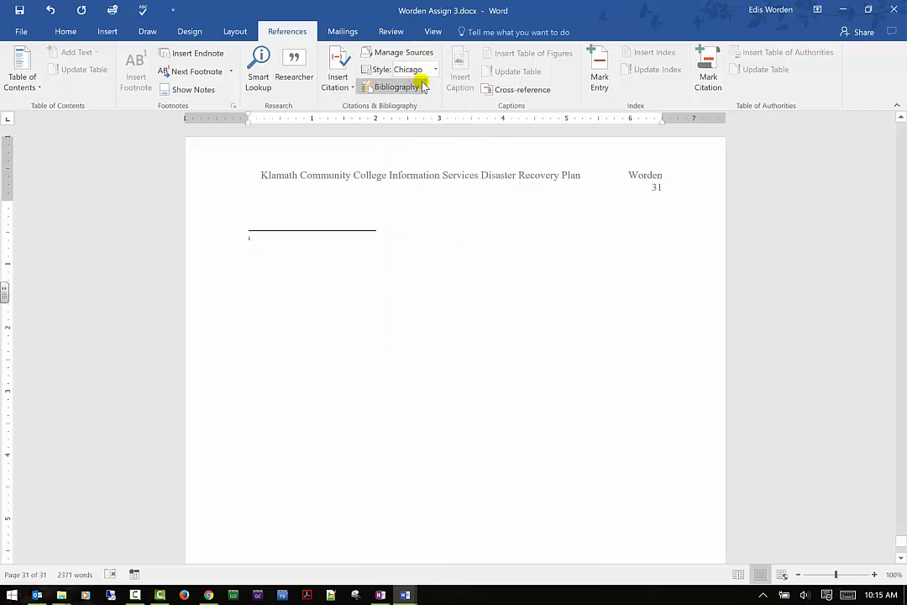
- Insert a bibliography on the empty page
left_click(423, 88)
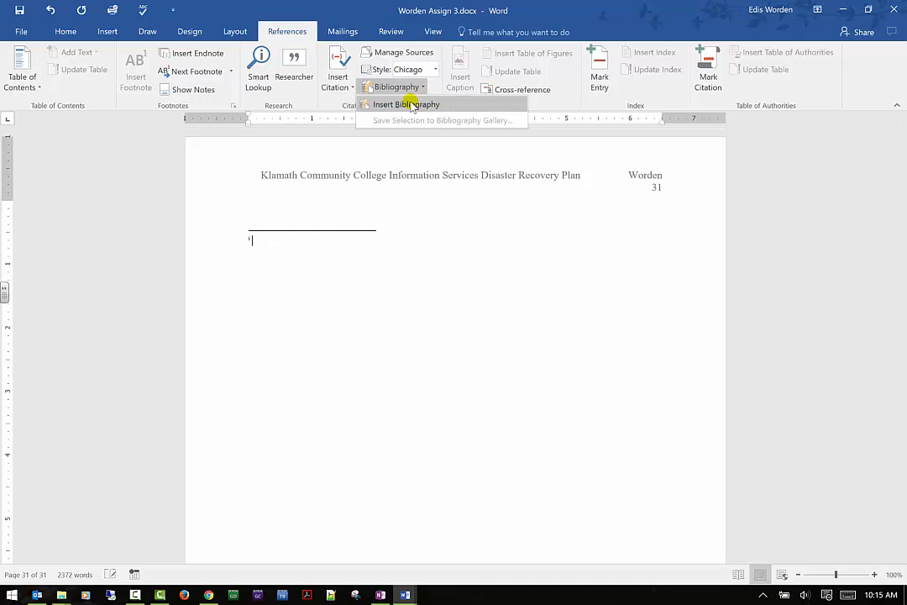
left_click(413, 107)
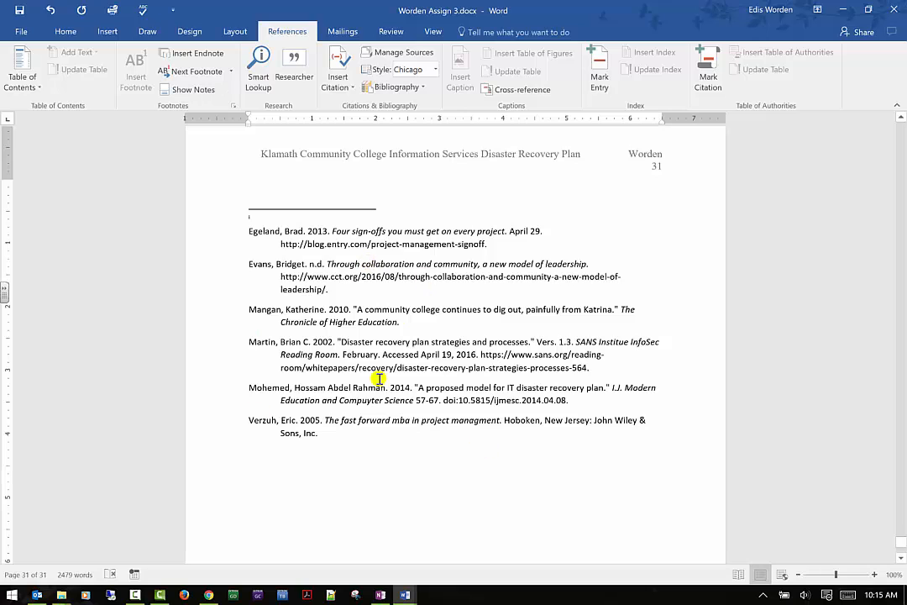
left_click(293, 246)
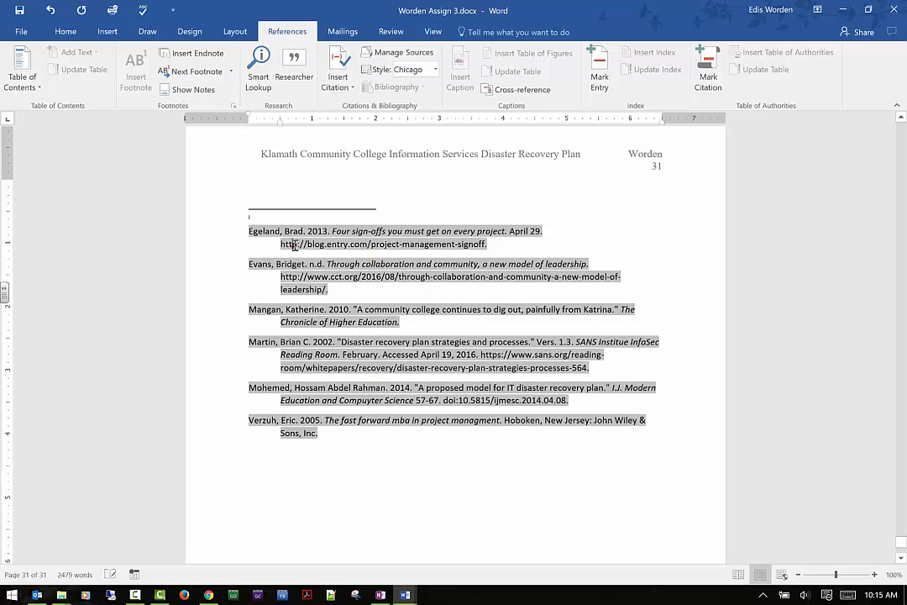
left_click(335, 491)
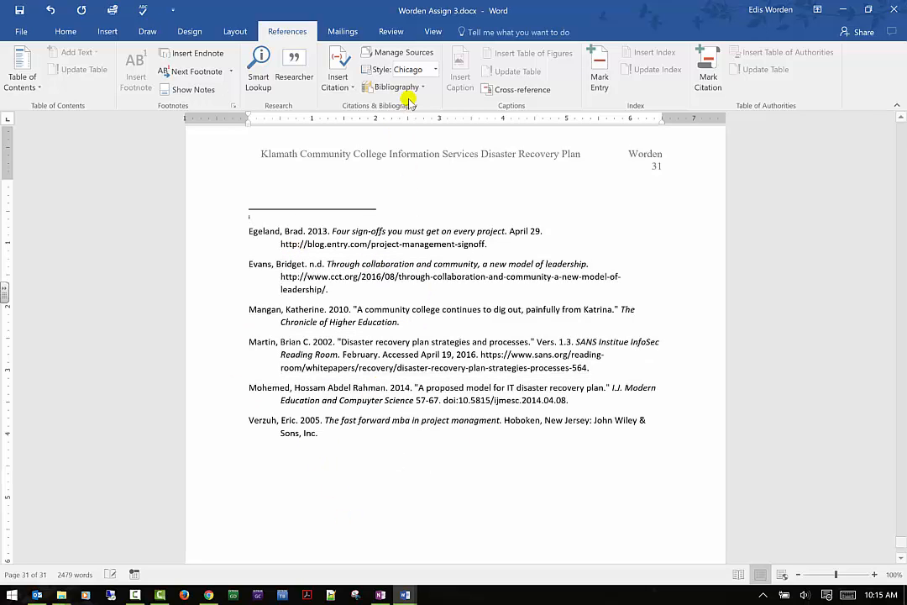
- Copy the "Colours in Culture" source from the master list to the current list in Source Manager
left_click(435, 61)
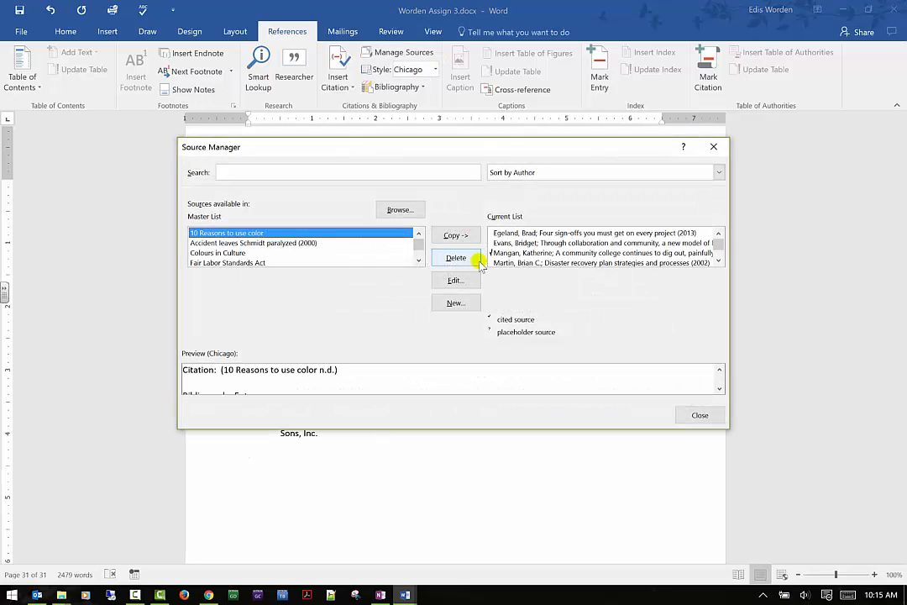
left_click(252, 253)
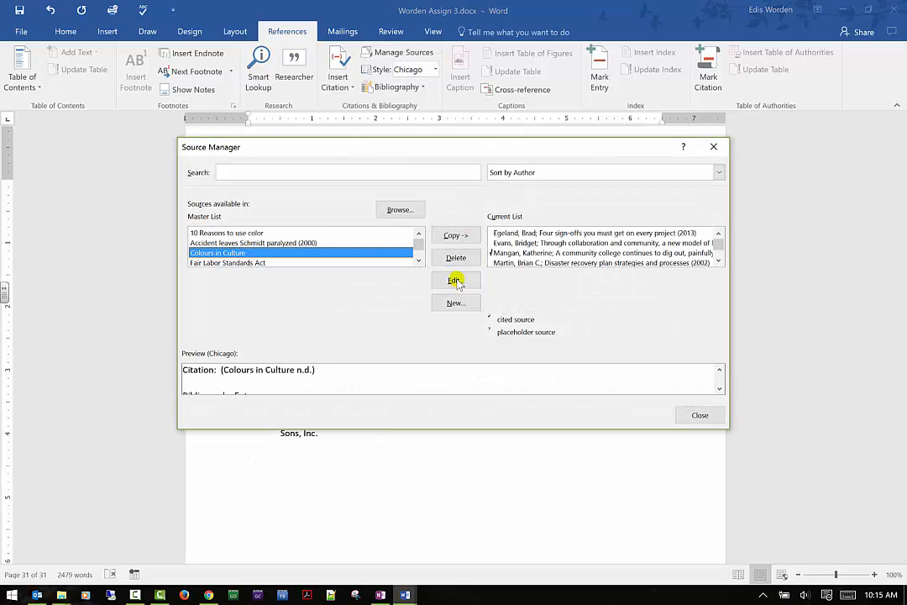
left_click(455, 235)
left_click(700, 415)
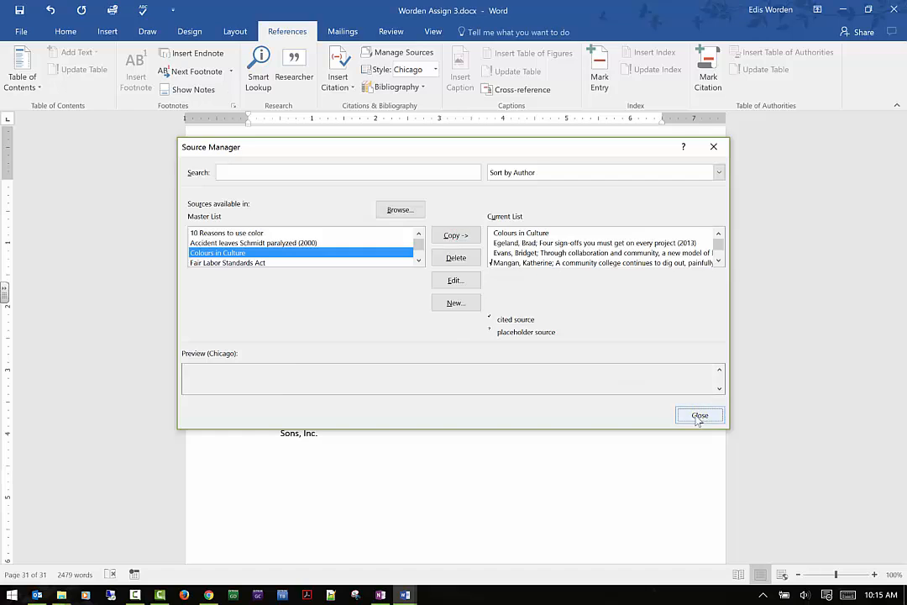
- Change the citation style to APA so the bibliography updates
left_click(273, 230)
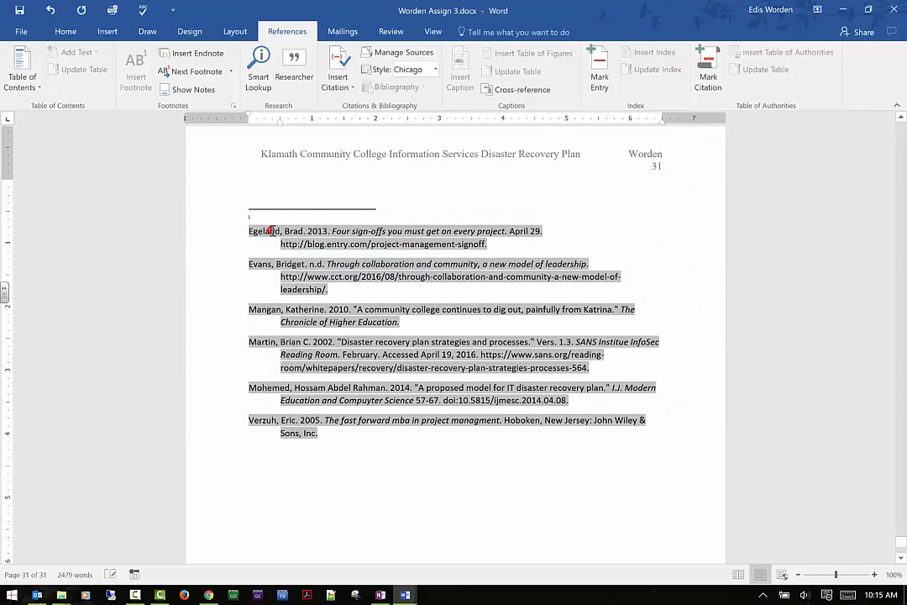
left_click(359, 454)
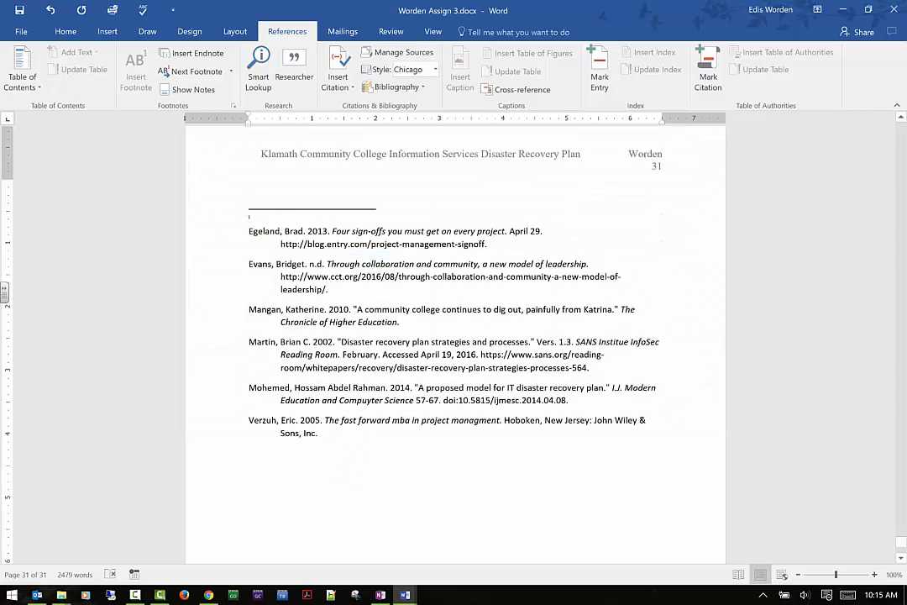
left_click(410, 69)
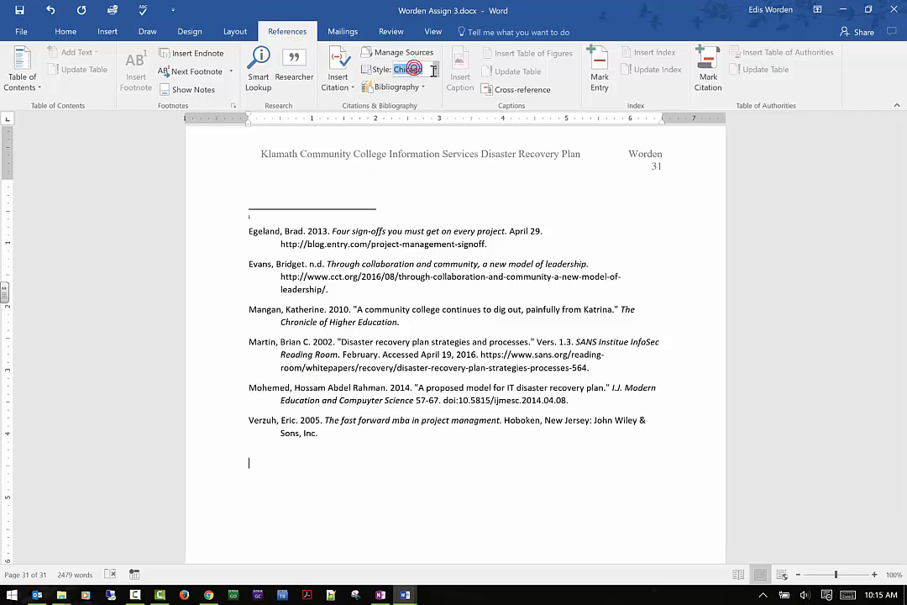
left_click(435, 70)
scroll(420, 88, "up", 1)
left_click(423, 87)
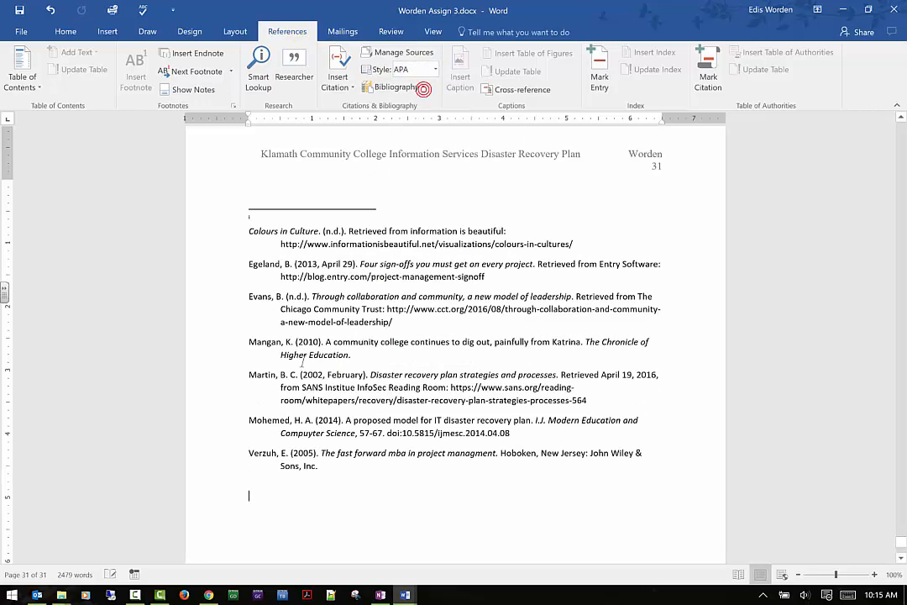
- Insert a second bibliography below the existing reference list
scroll(277, 387, "down", 6)
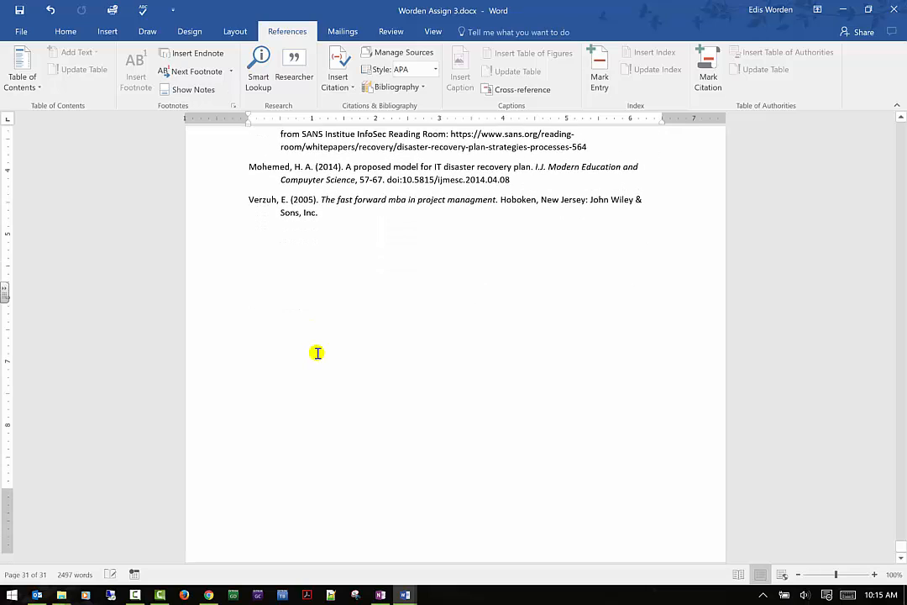
left_click(318, 353)
left_click(423, 88)
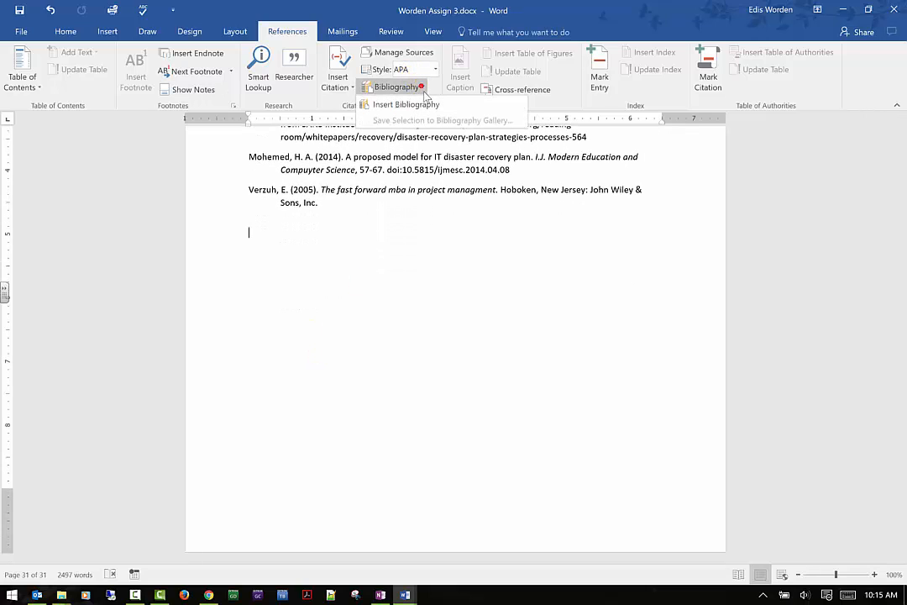
left_click(423, 89)
left_click(442, 196)
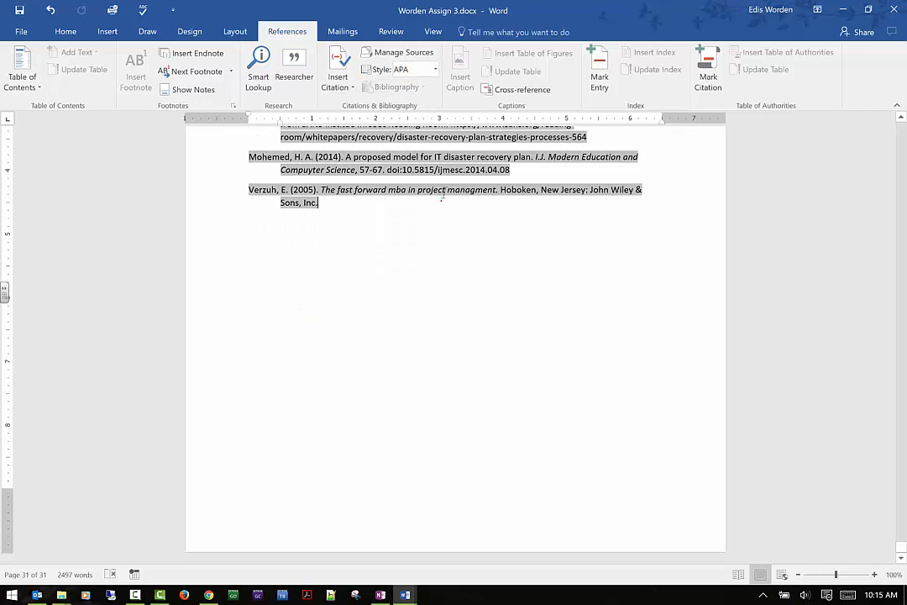
left_click(383, 323)
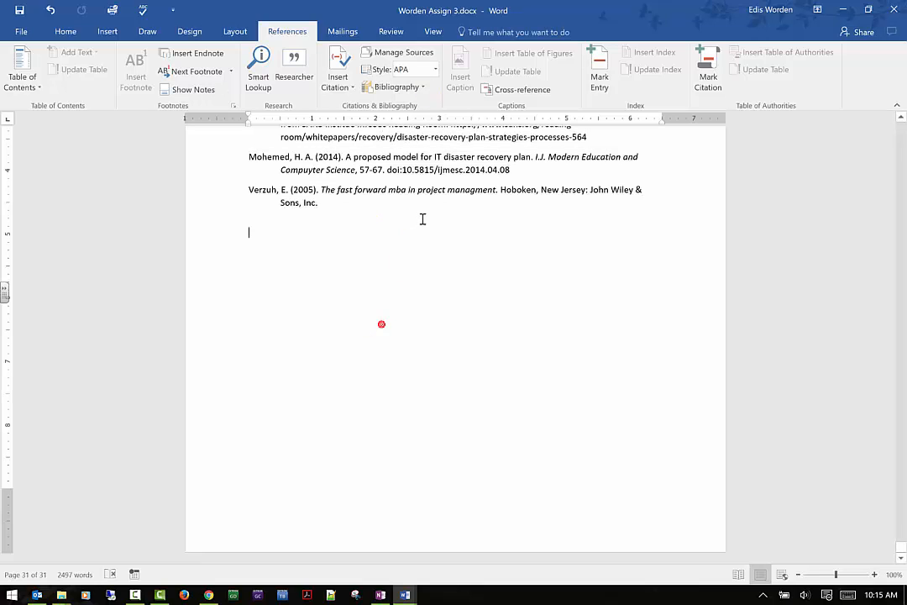
left_click(423, 88)
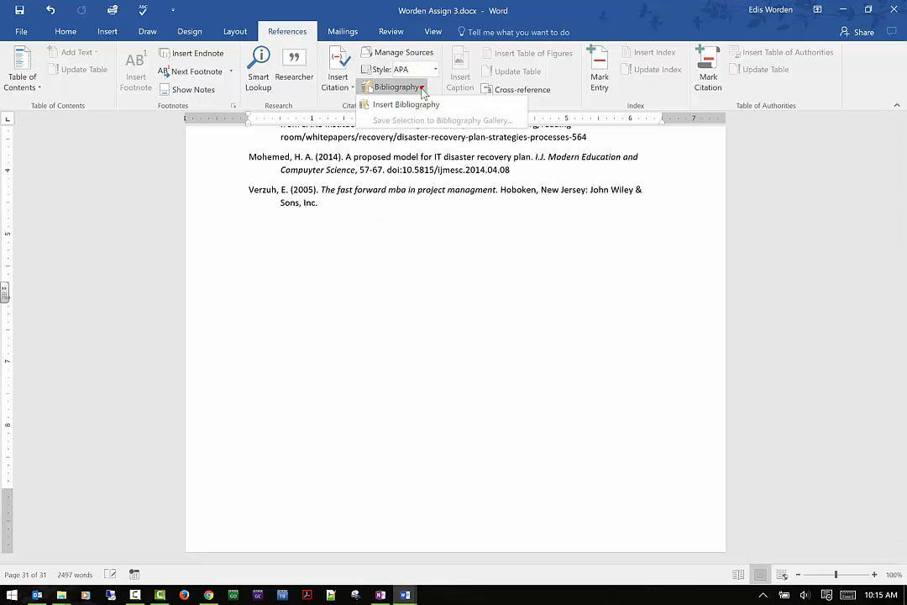
left_click(406, 105)
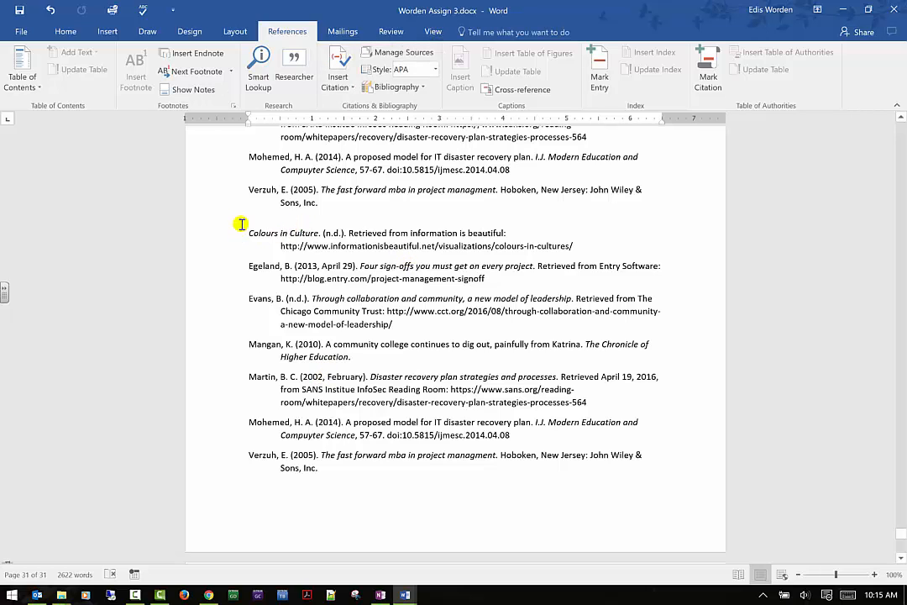
- Create a new blank document
left_click(21, 31)
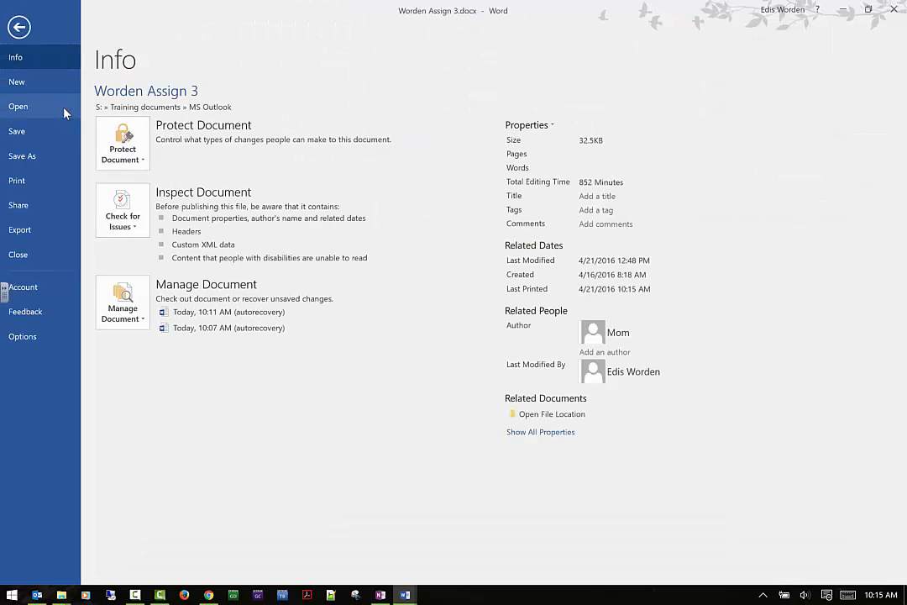
left_click(64, 109)
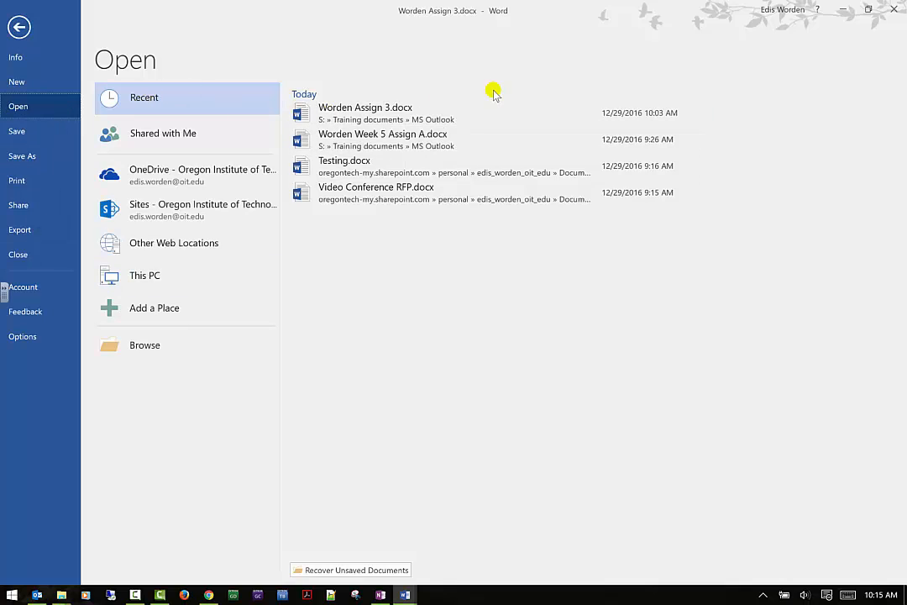
left_click(18, 81)
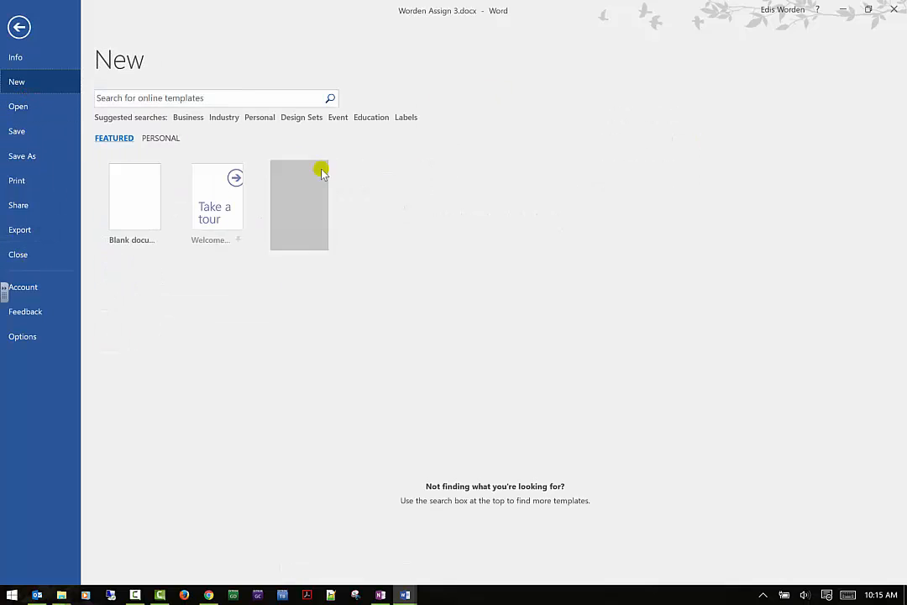
left_click(152, 183)
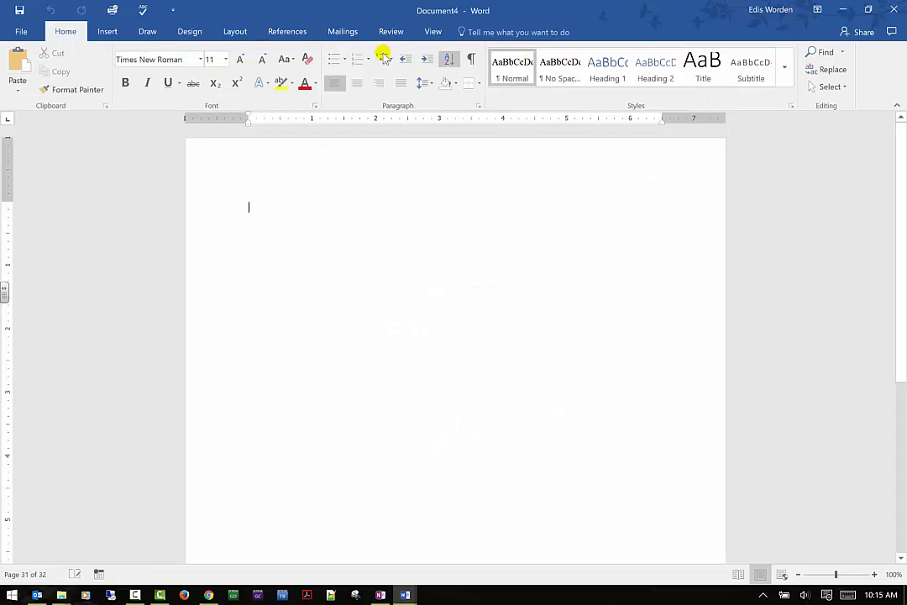
- In Source Manager, copy "10 Reasons to use color", "Accident leaves Schmidt paralyzed" and "Colours in Culture" to the new document's list, declining the overwrite
left_click(289, 32)
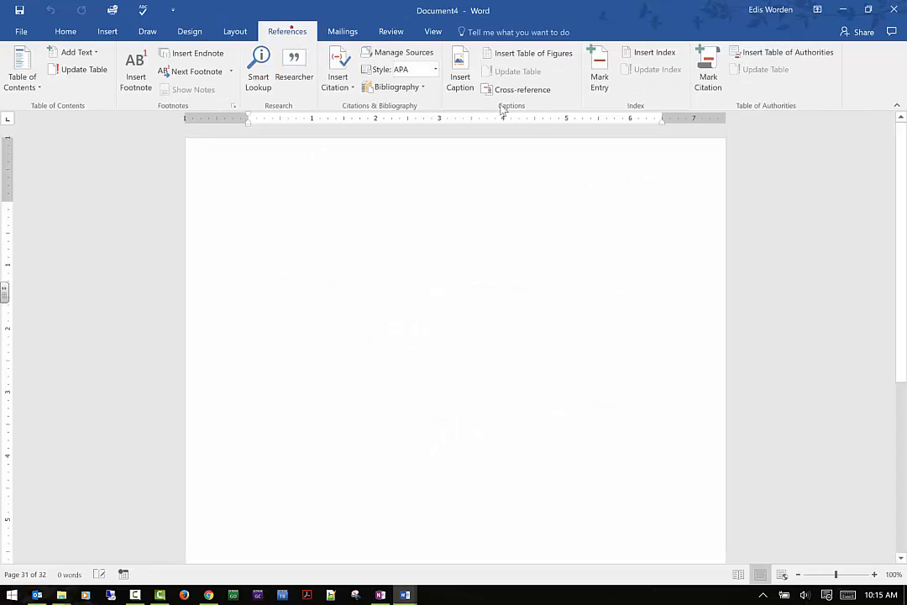
left_click(426, 55)
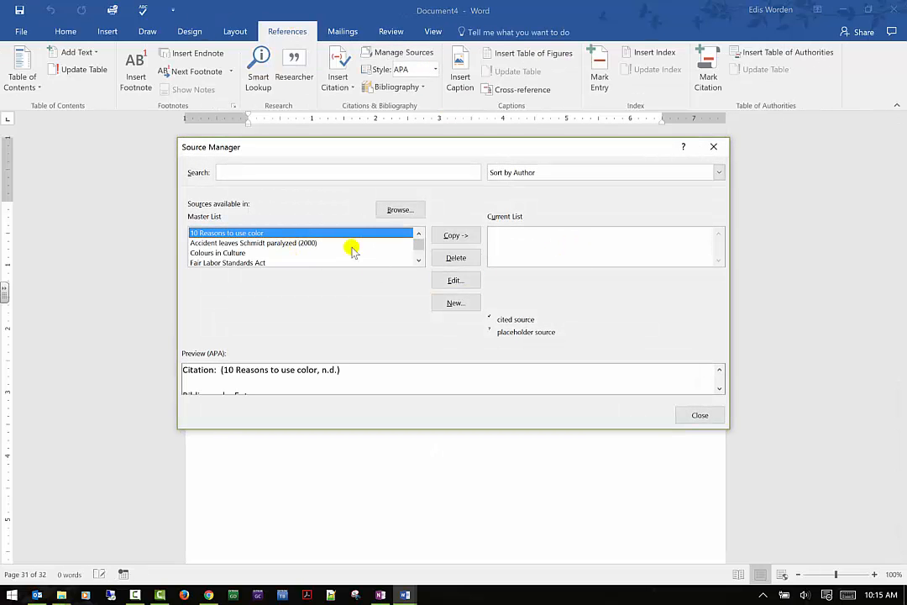
left_click(455, 236)
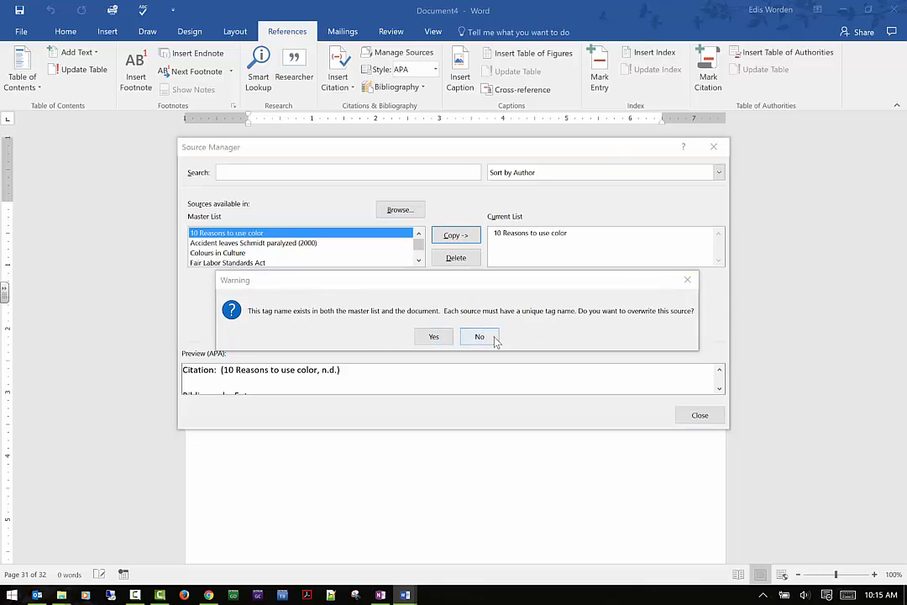
left_click(480, 336)
left_click(294, 243)
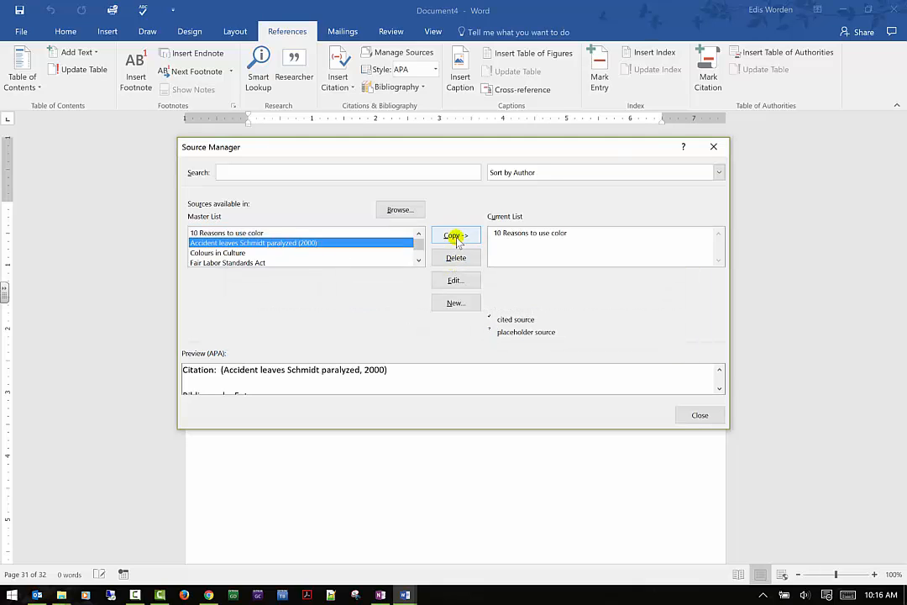
left_click(455, 236)
left_click(299, 252)
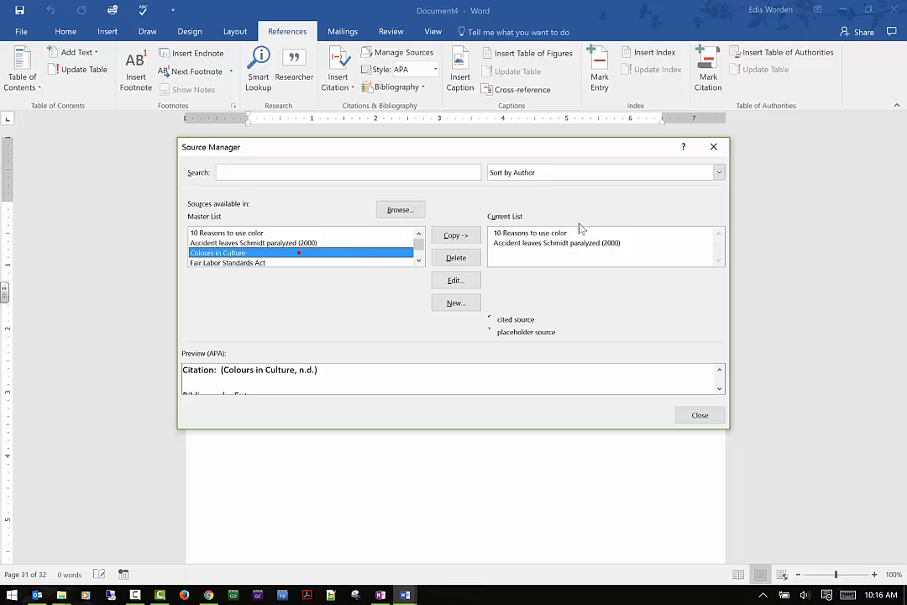
left_click(456, 236)
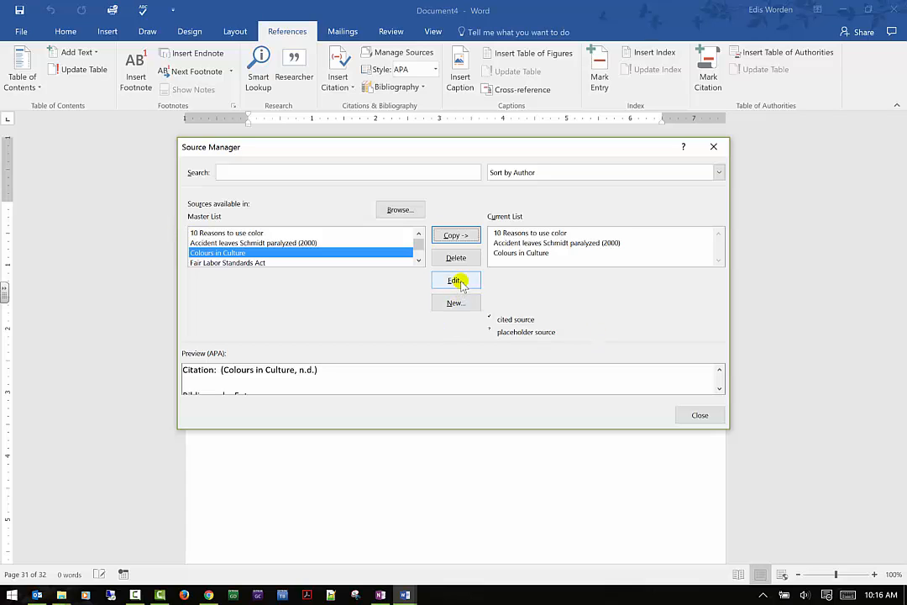
- Open the "Colours in Culture" source's details and cancel without changes
left_click(455, 281)
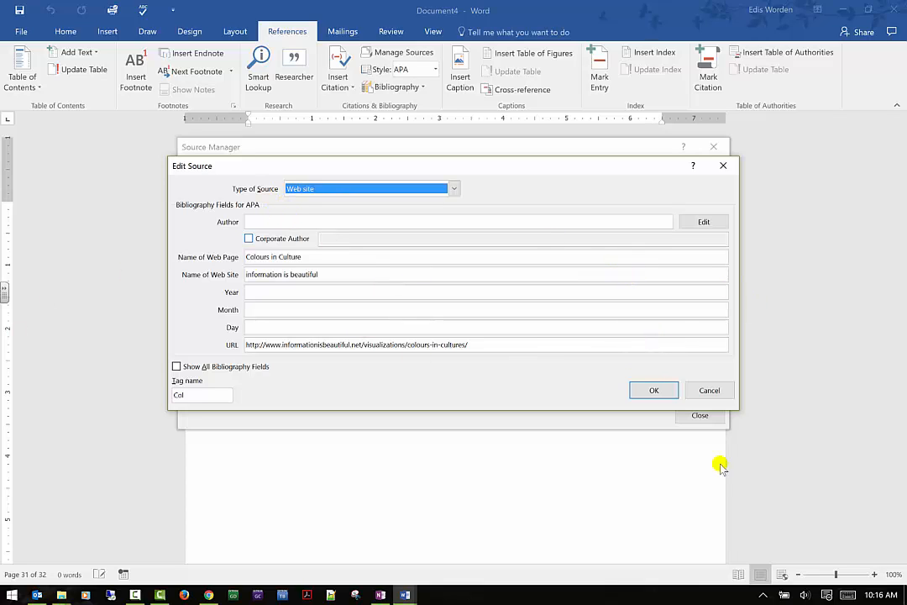
left_click(693, 388)
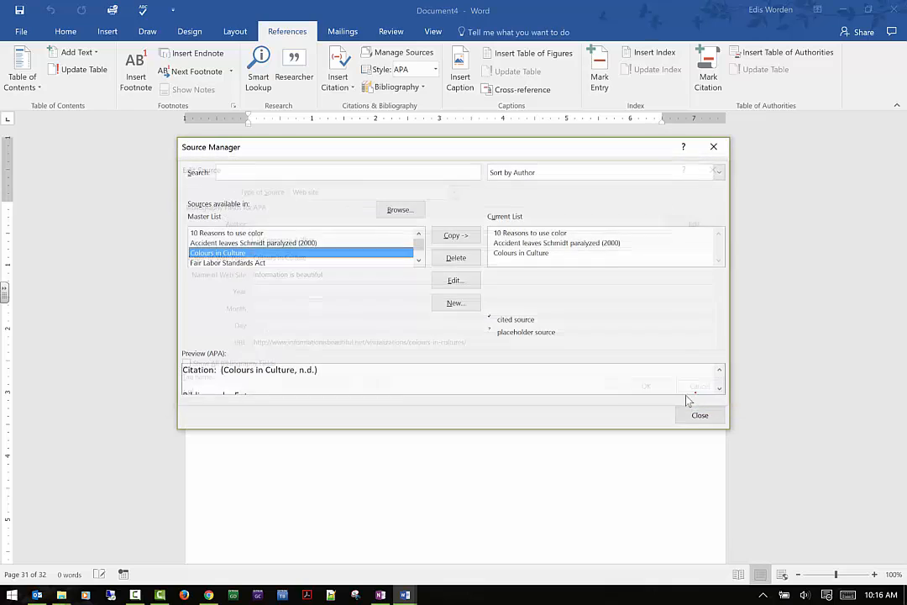
- Create a new Journal Article source with the author's name, title "The ABC's of Reference", journal "Edis' Training Document", year 2016, pages 2-3
left_click(446, 304)
left_click(454, 188)
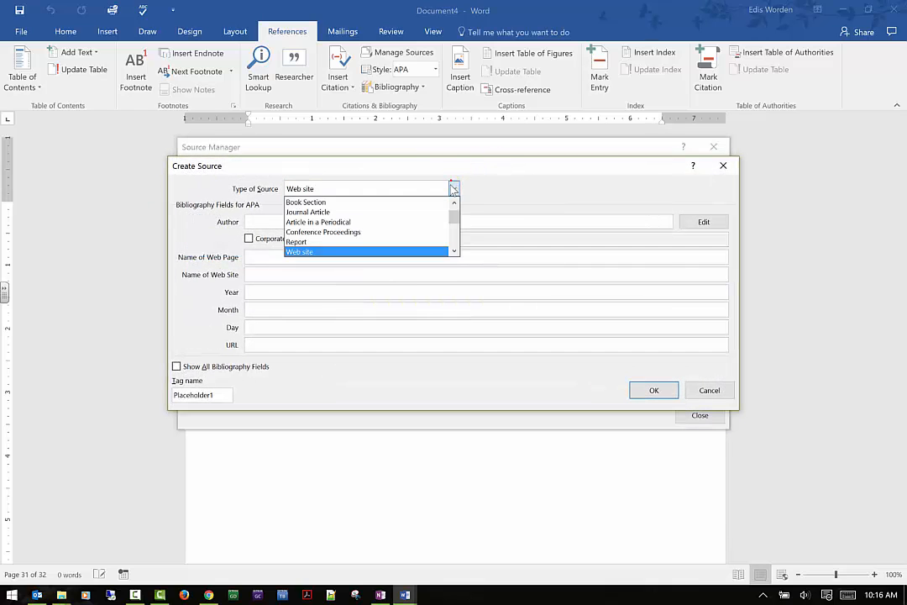
scroll(400, 214, "down", 2)
scroll(400, 214, "down", 2)
scroll(399, 218, "up", 4)
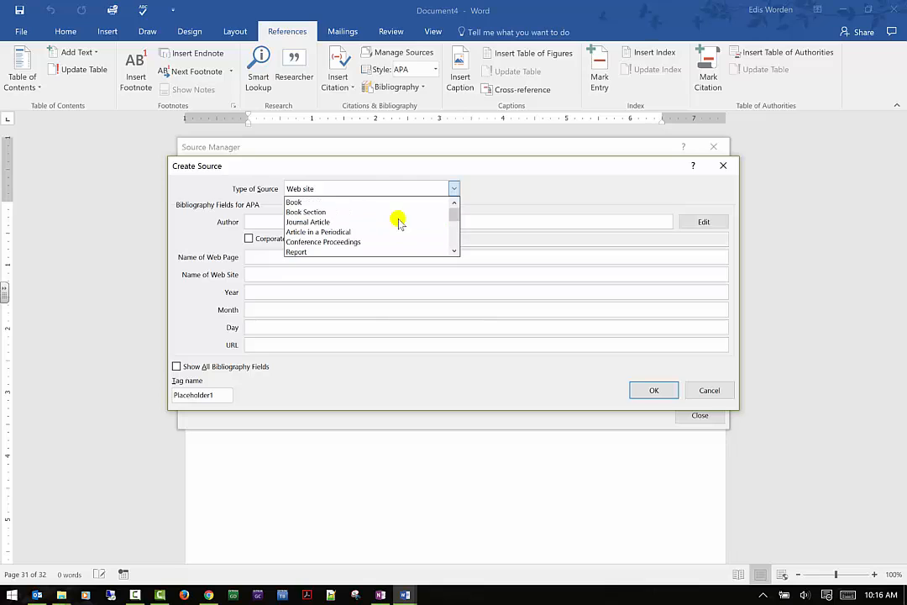
left_click(385, 221)
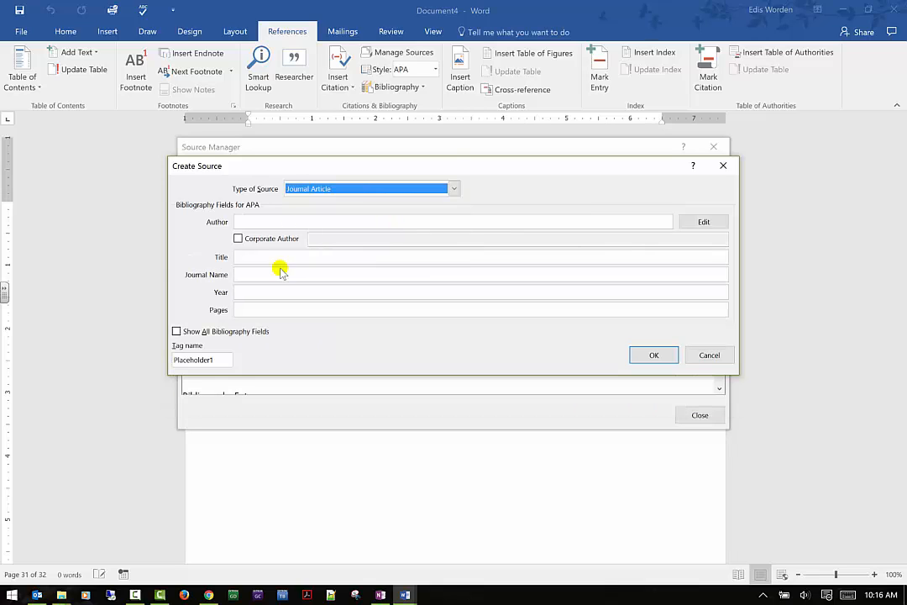
left_click(282, 221)
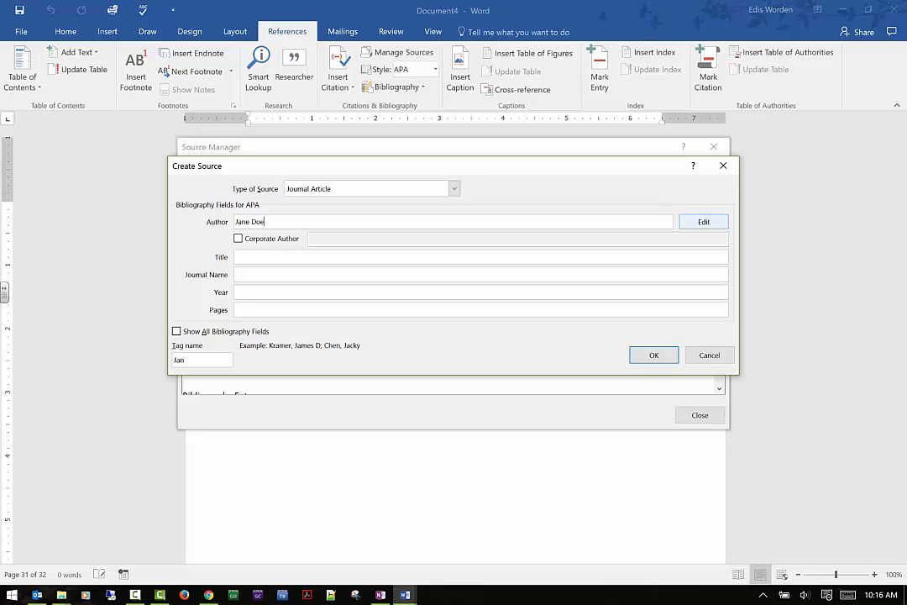
left_click(305, 258)
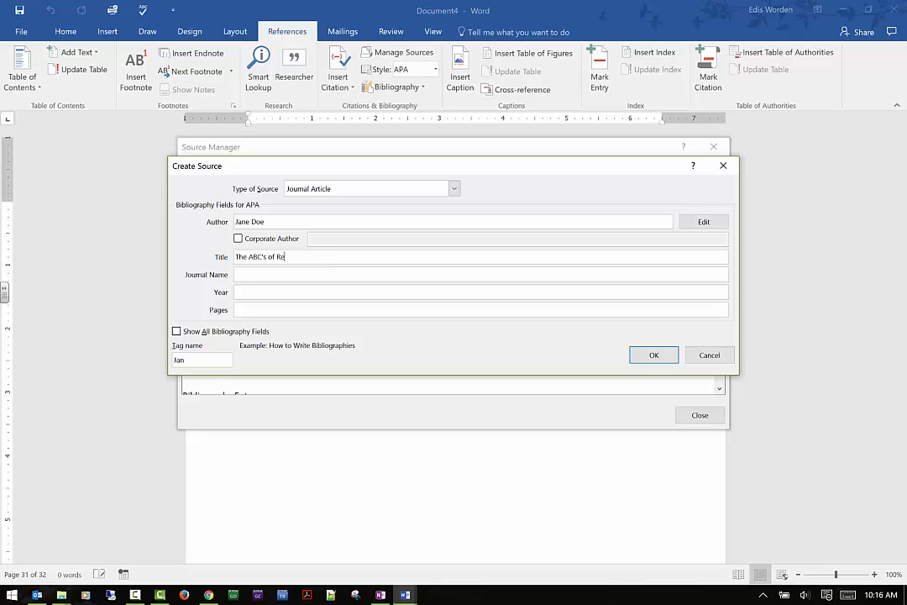
type("The ABC's of Reference")
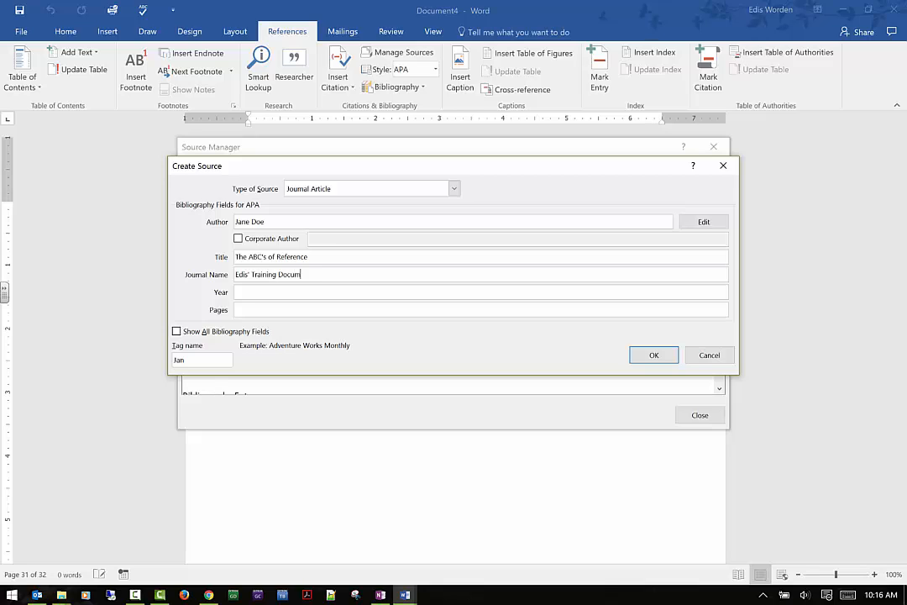
key("Tab")
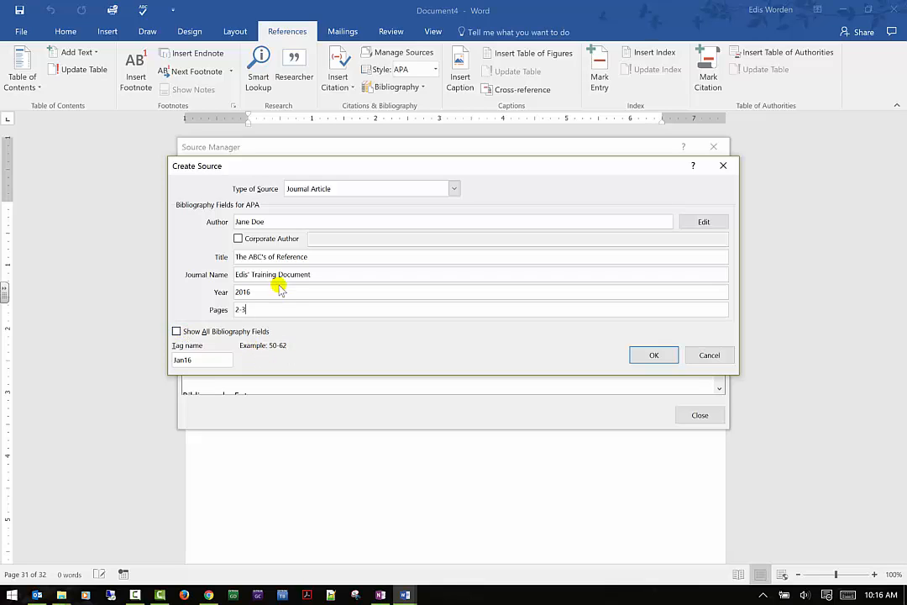
- Show all bibliography fields, add the city Klamath Falls, save the new source and close Source Manager
left_click(176, 331)
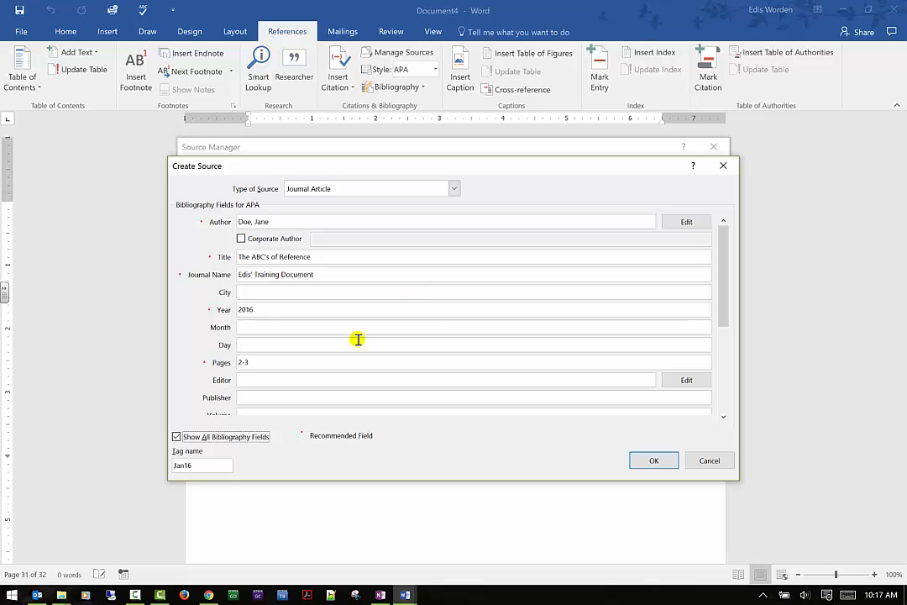
left_click(296, 292)
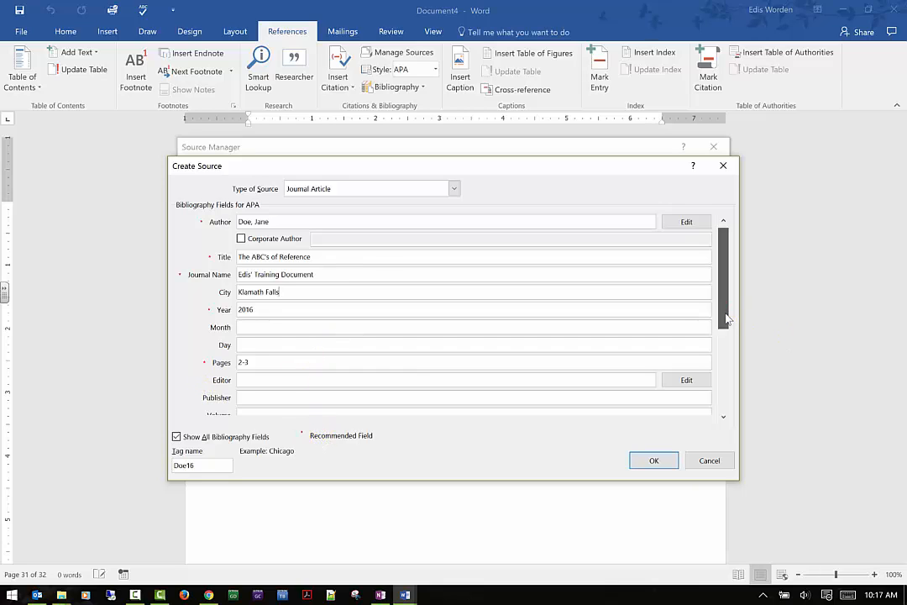
left_click_drag(727, 320, 723, 396)
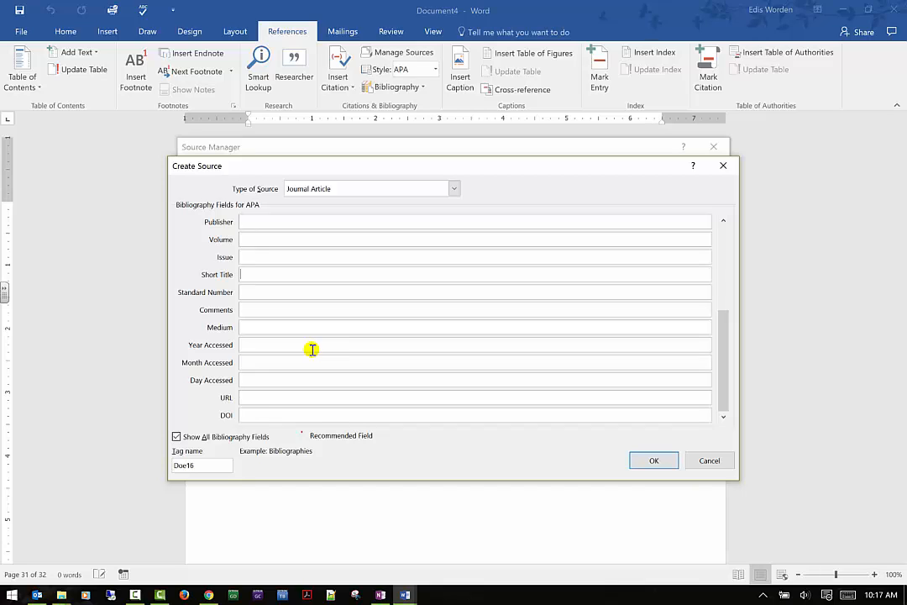
left_click(176, 437)
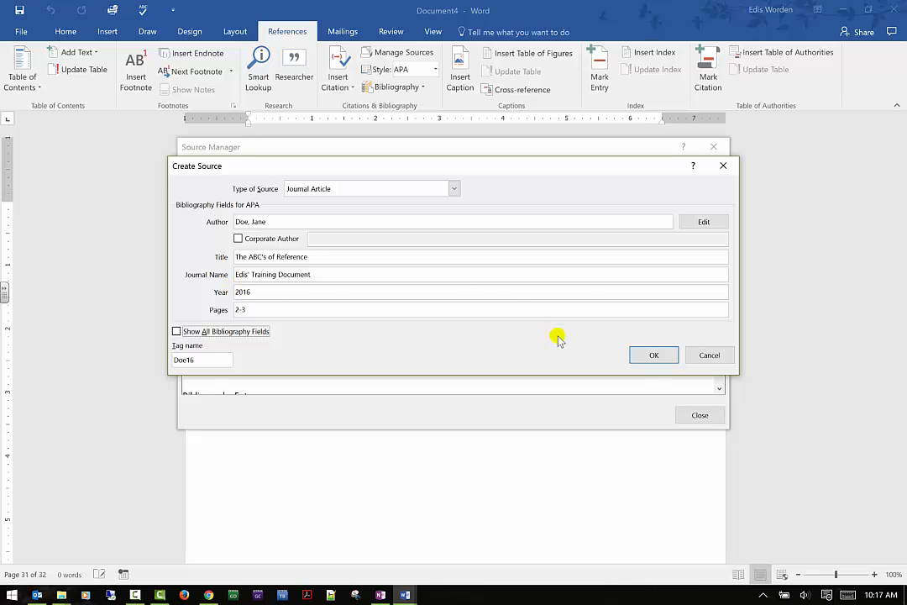
left_click(651, 356)
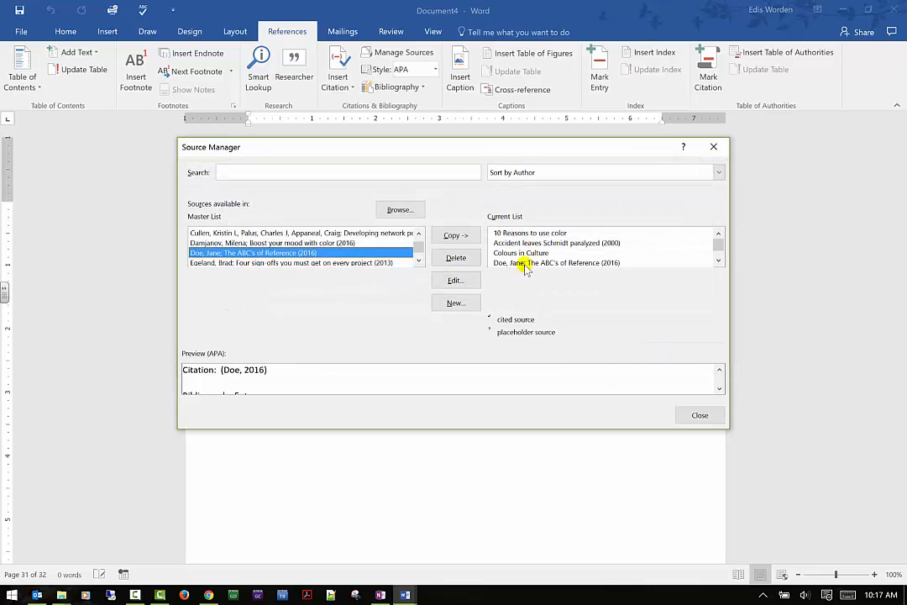
left_click(701, 416)
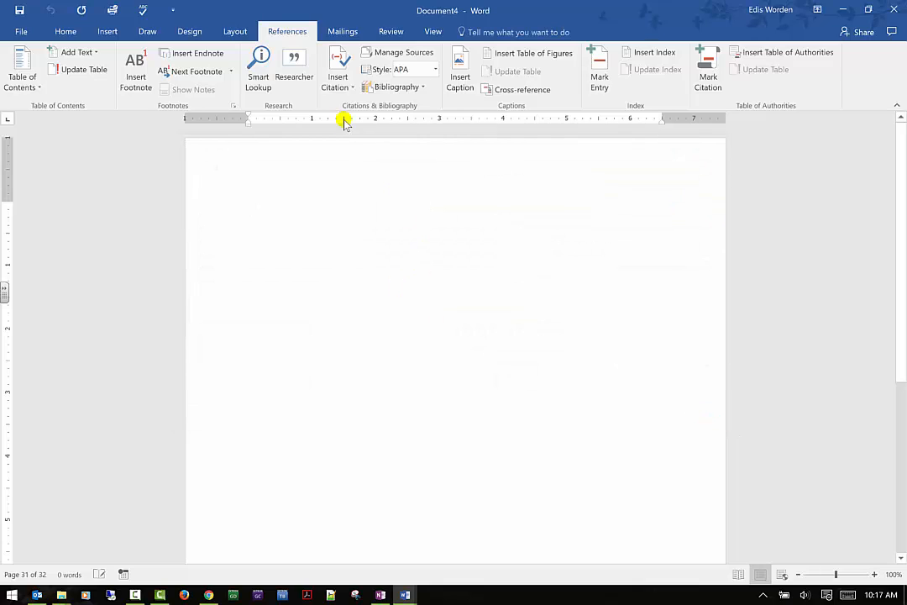
- Insert a References bibliography into the new document
left_click(401, 87)
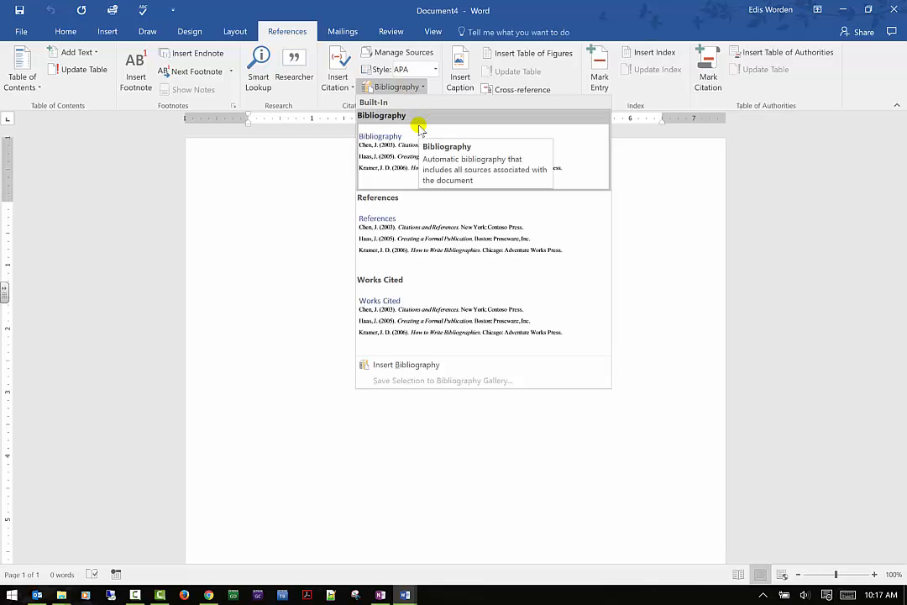
left_click(415, 236)
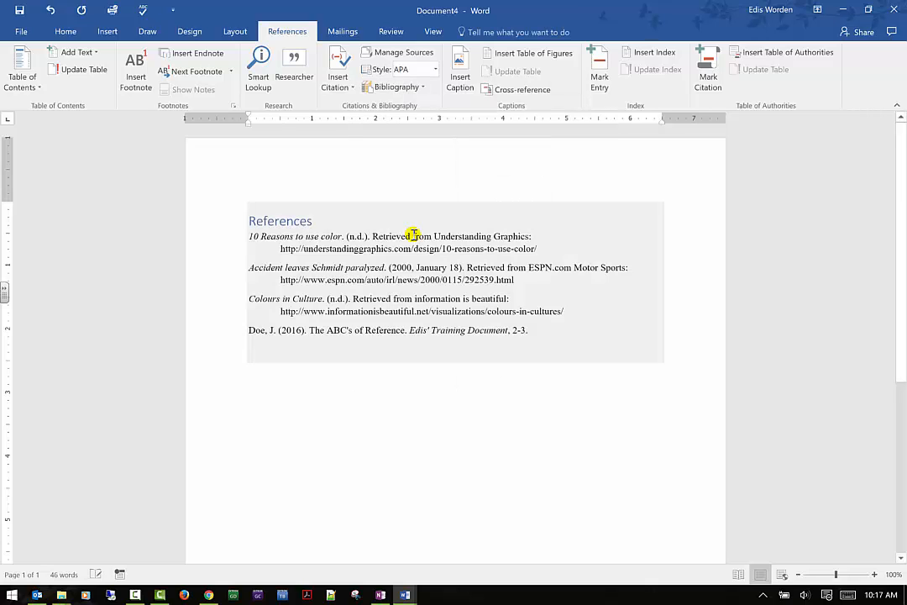
- Change the References heading's font color to dark gray
left_click(326, 223)
left_click_drag(326, 221, 247, 223)
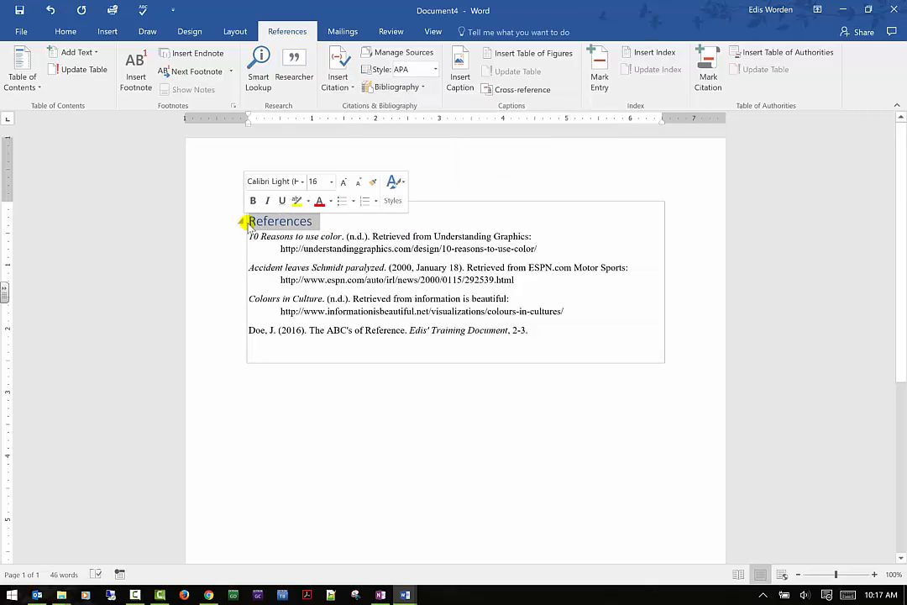
left_click(330, 203)
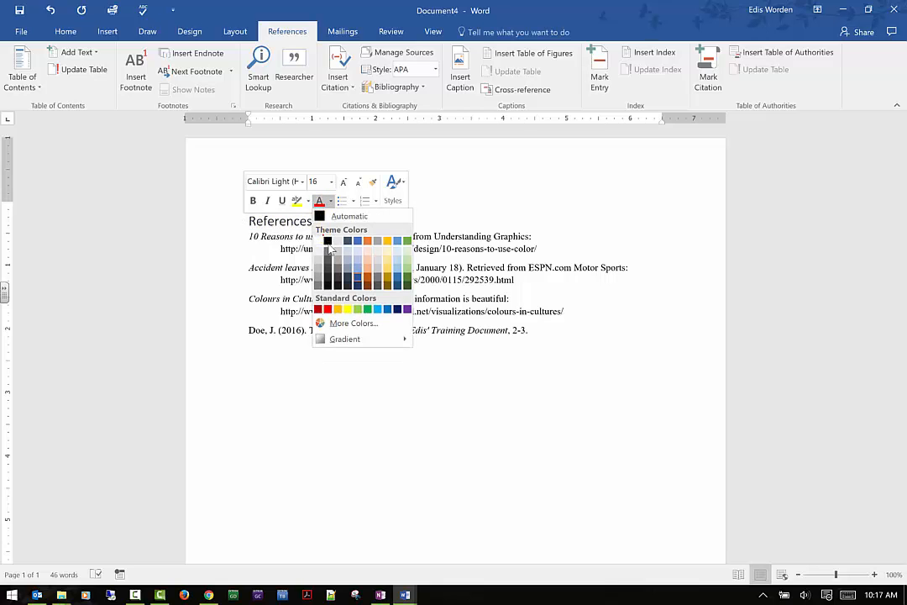
left_click(329, 246)
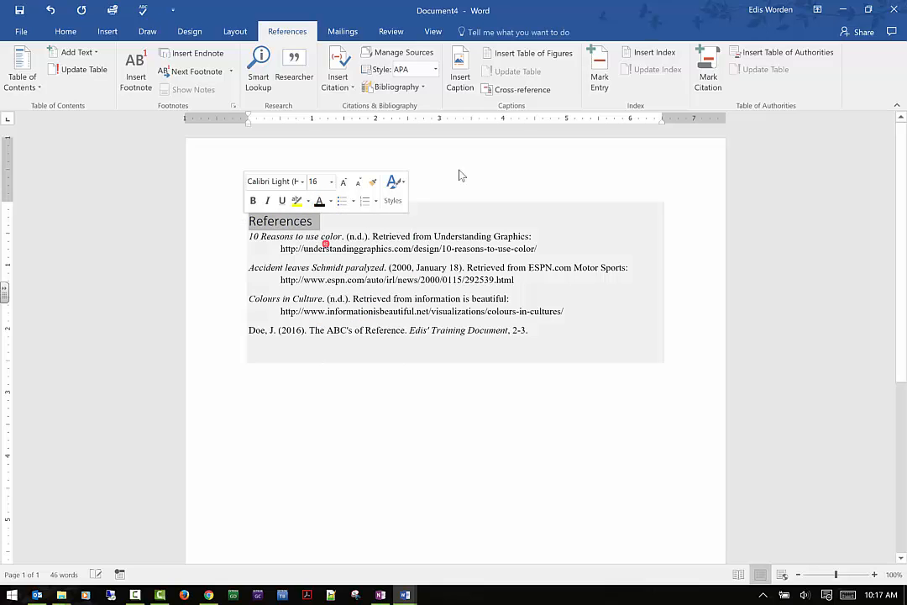
left_click(486, 155)
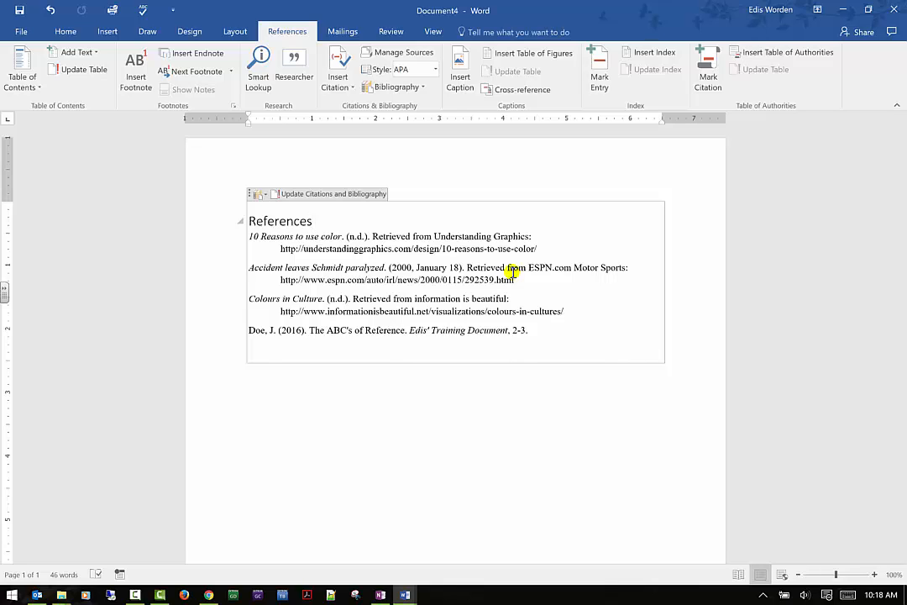
- Switch the bibliography to the Works Cited format and update citations and bibliography
left_click(254, 195)
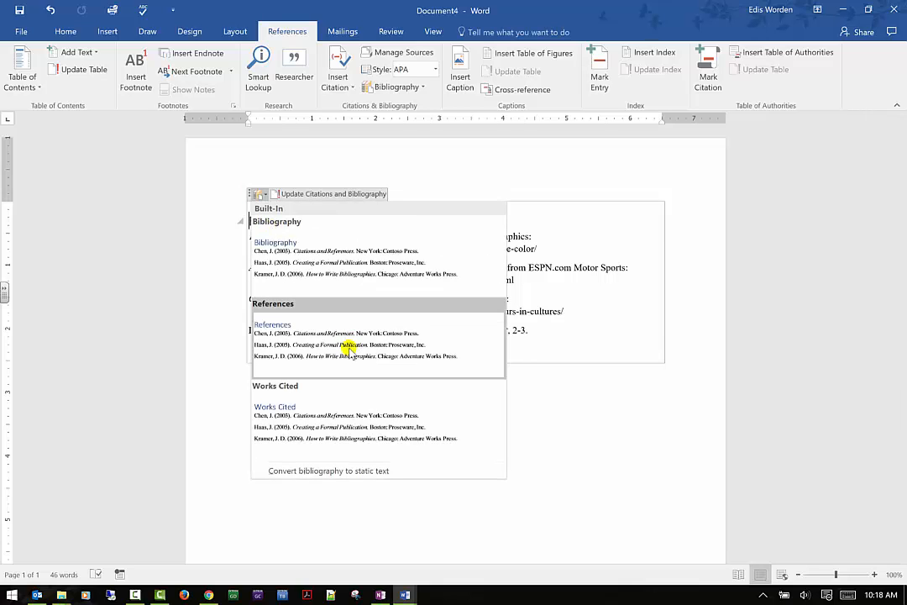
left_click(318, 401)
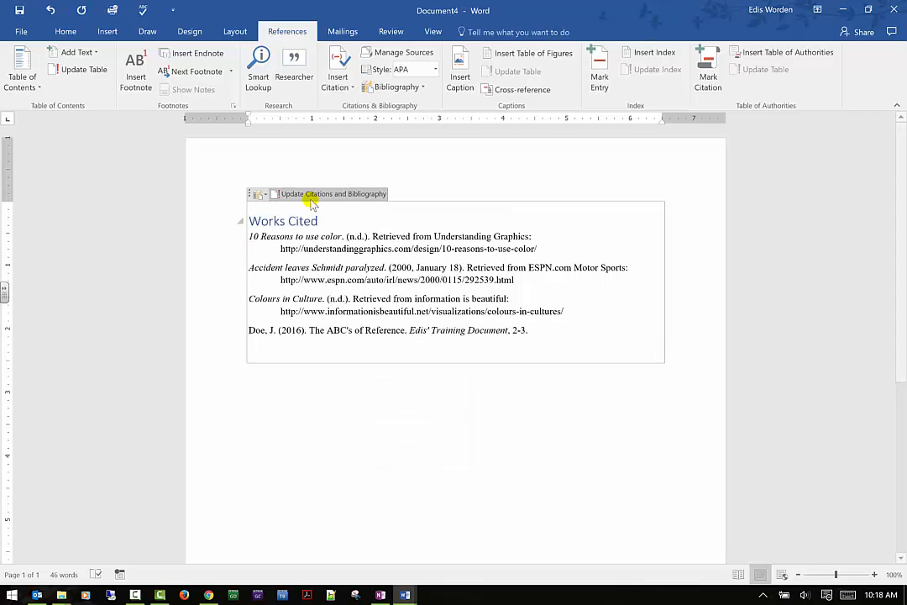
left_click(278, 194)
- Copy the QRLoyaltyCards, SCALE-UP and Teamwork project sources to the current list and update the bibliography
left_click(404, 53)
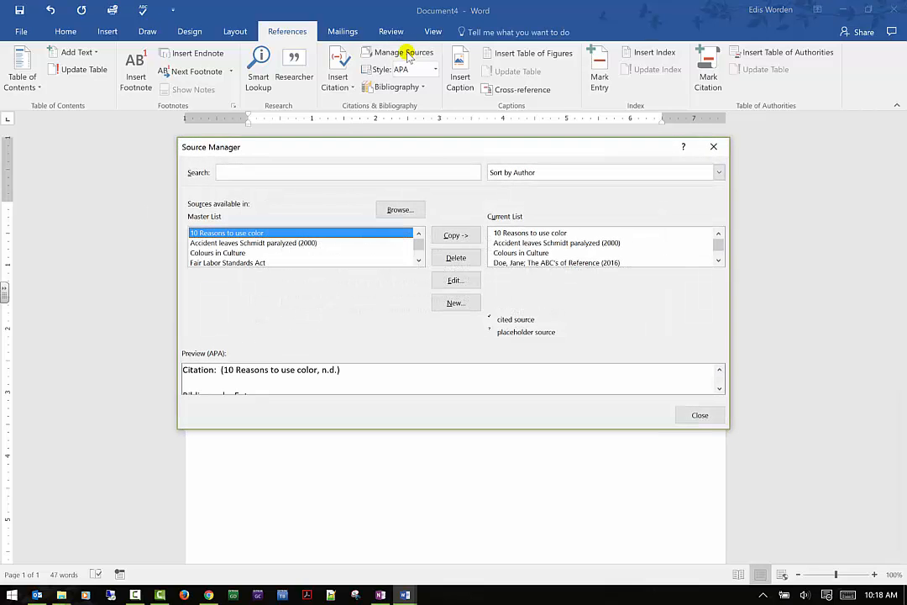
scroll(322, 232, "down", 5)
left_click(231, 253)
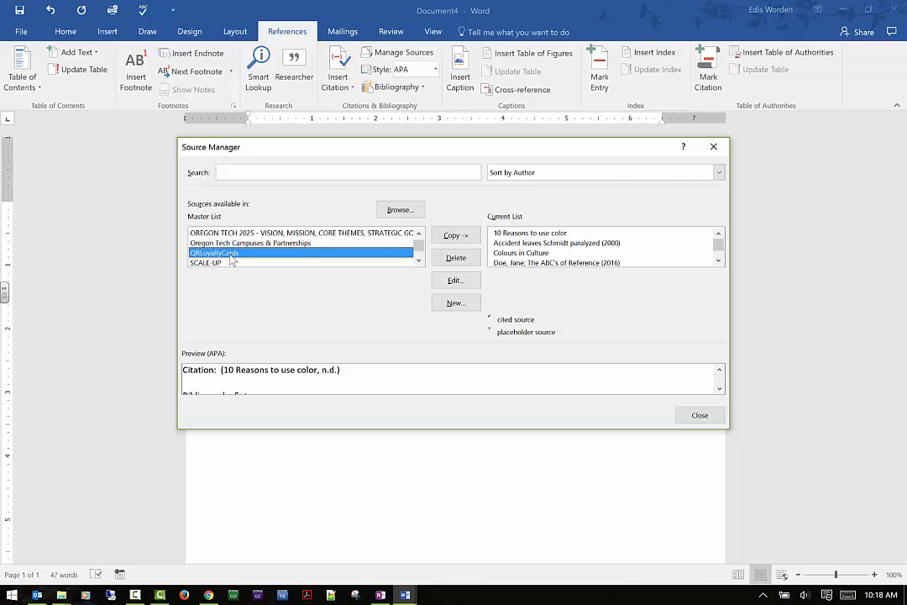
left_click(455, 237)
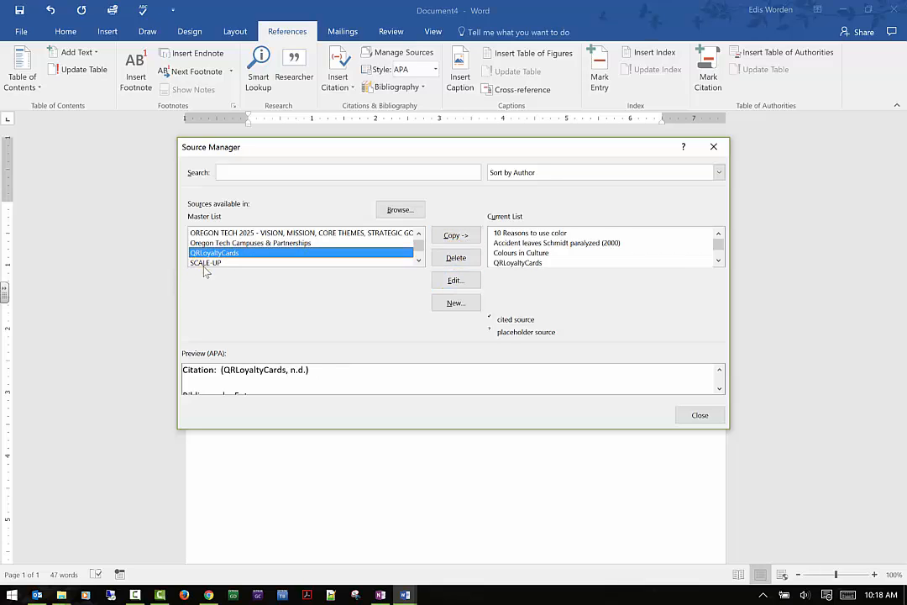
left_click_drag(204, 264, 217, 263)
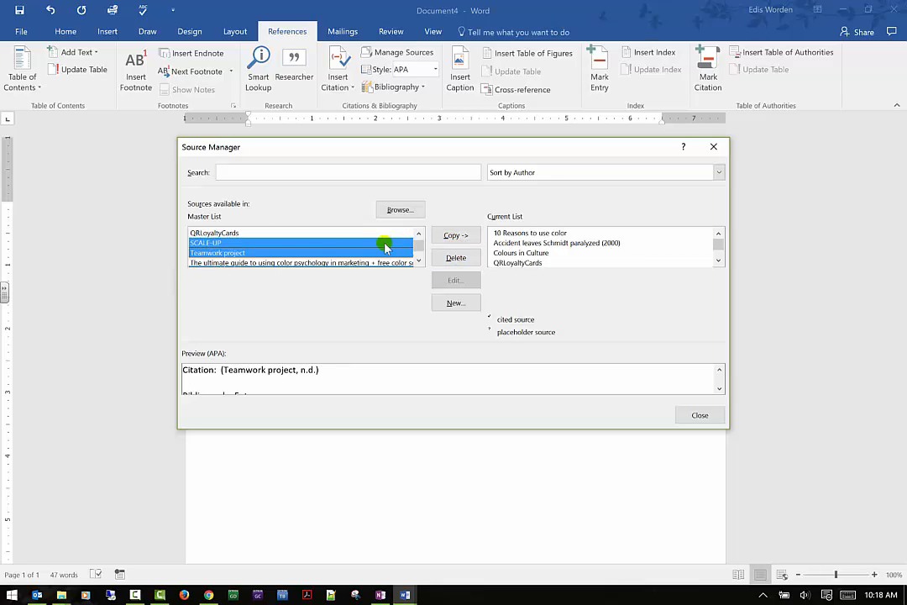
left_click(456, 236)
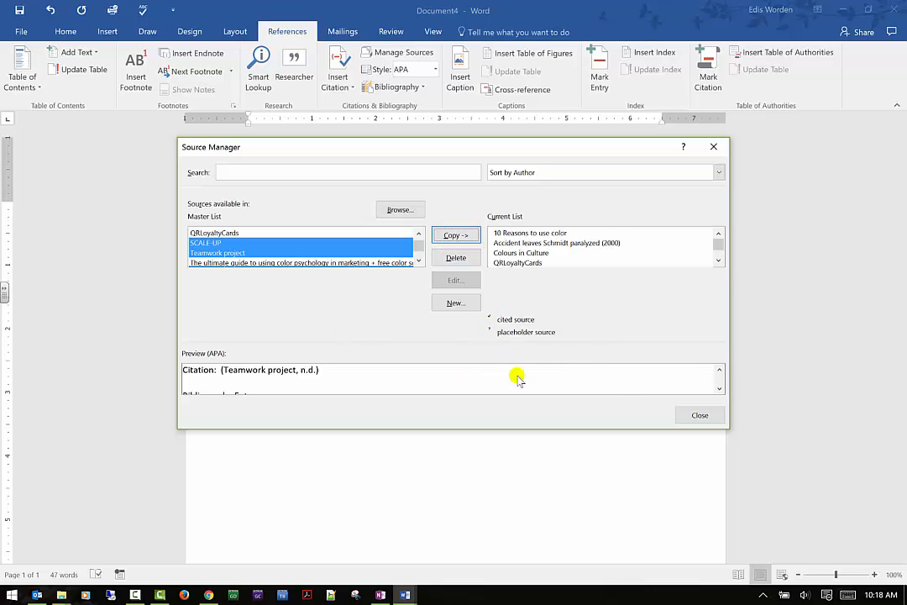
left_click(700, 415)
left_click(281, 194)
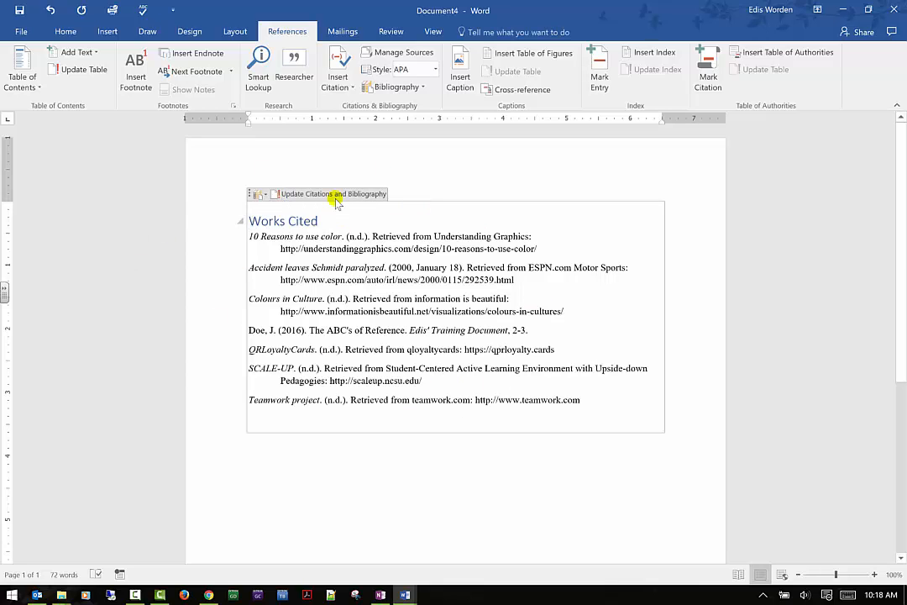
- Switch the bibliography back to the References format
left_click(251, 194)
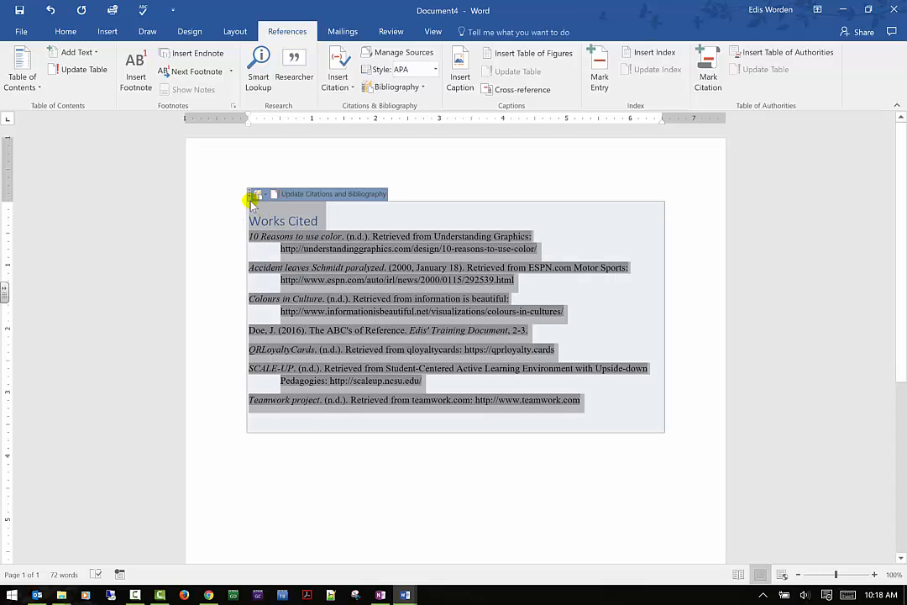
left_click(251, 190)
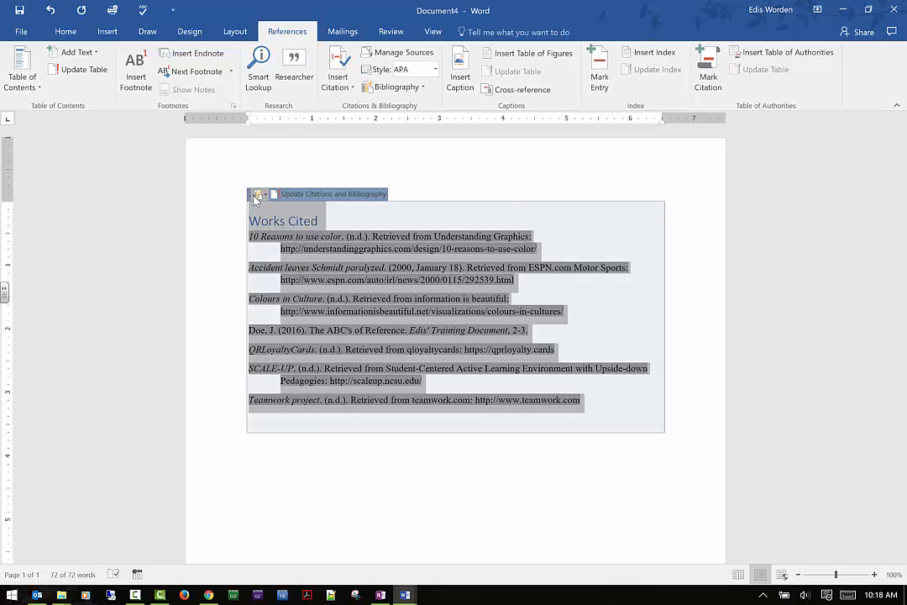
left_click(256, 197)
left_click(321, 329)
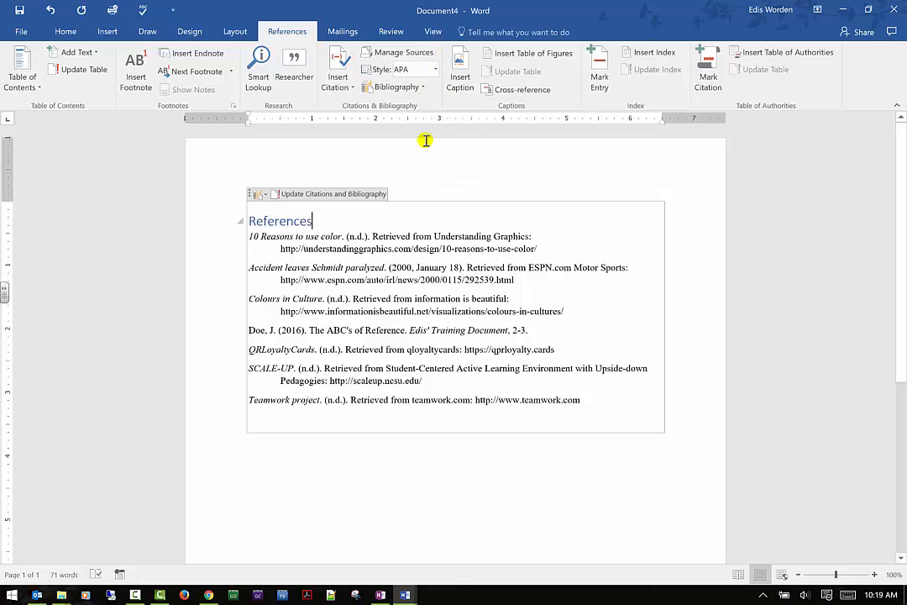
- Place the cursor below the bibliography and set the citation style to Chicago
left_click(373, 473)
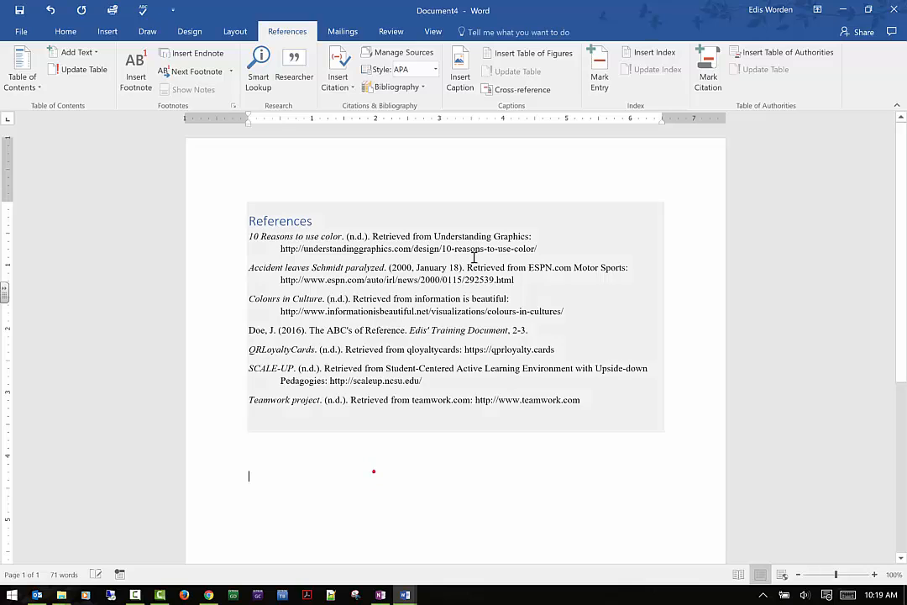
left_click(434, 70)
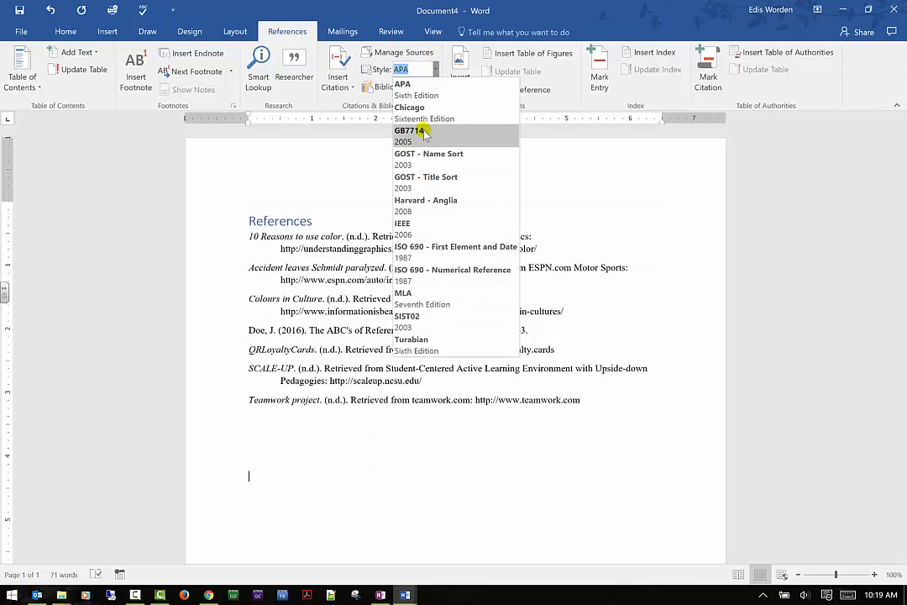
left_click(418, 112)
- Insert a second References bibliography below the first one
left_click(424, 88)
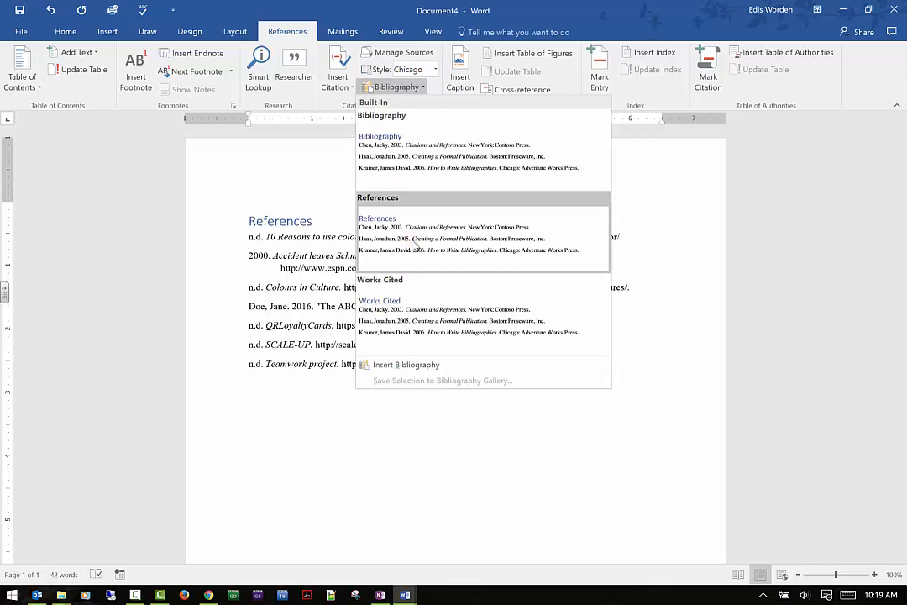
left_click(413, 243)
scroll(430, 288, "up", 4)
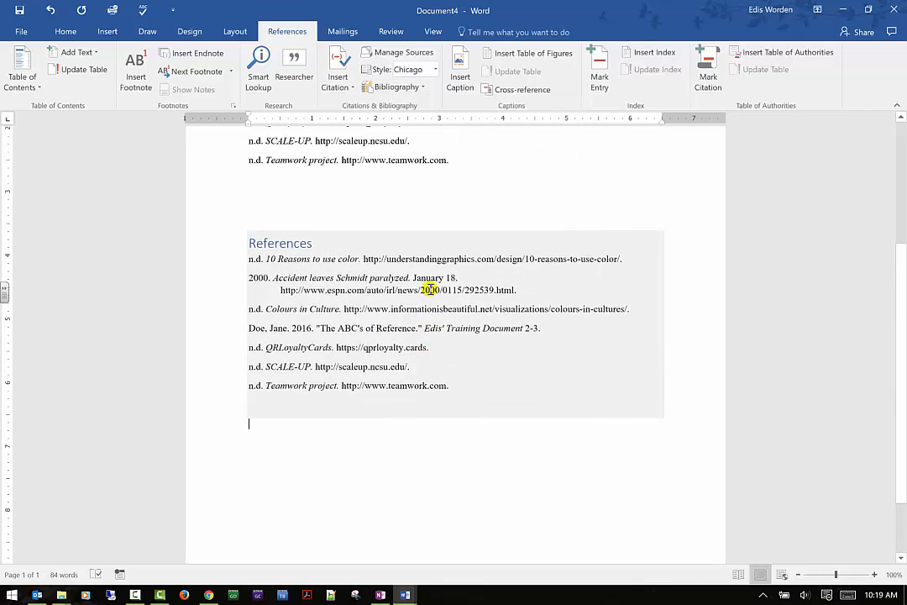
scroll(430, 259, "up", 1)
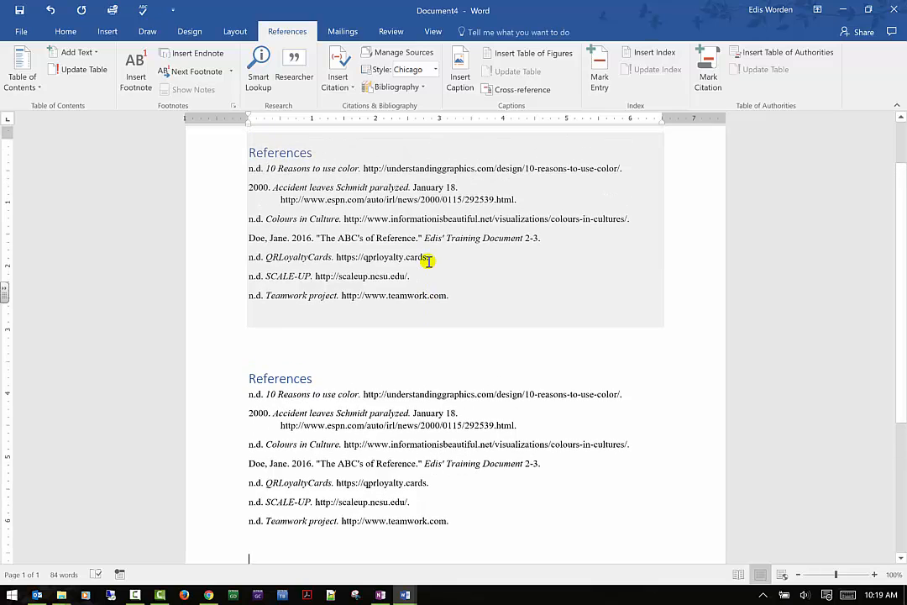
- Change the bibliography citation style to GOST - Title Sort
left_click(343, 244)
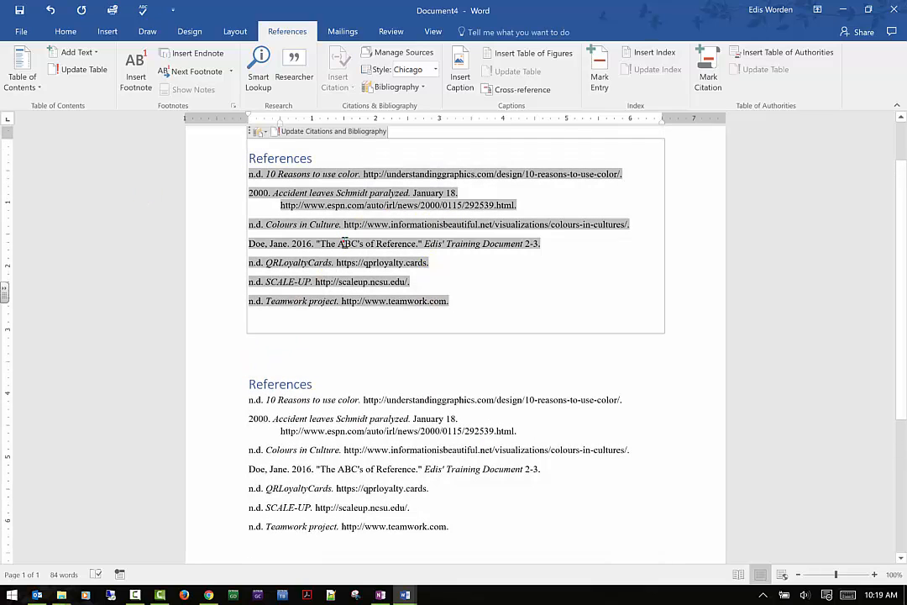
left_click(435, 71)
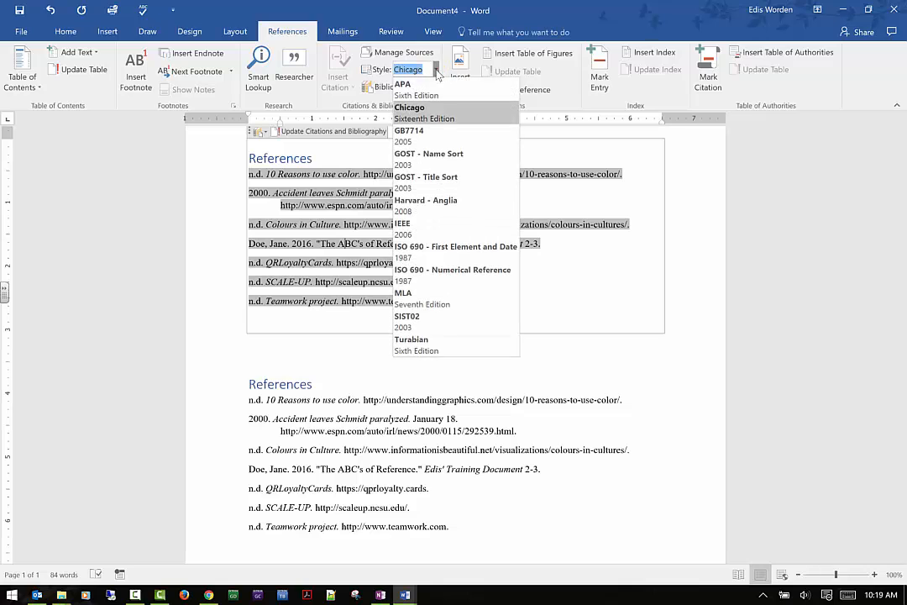
left_click(428, 190)
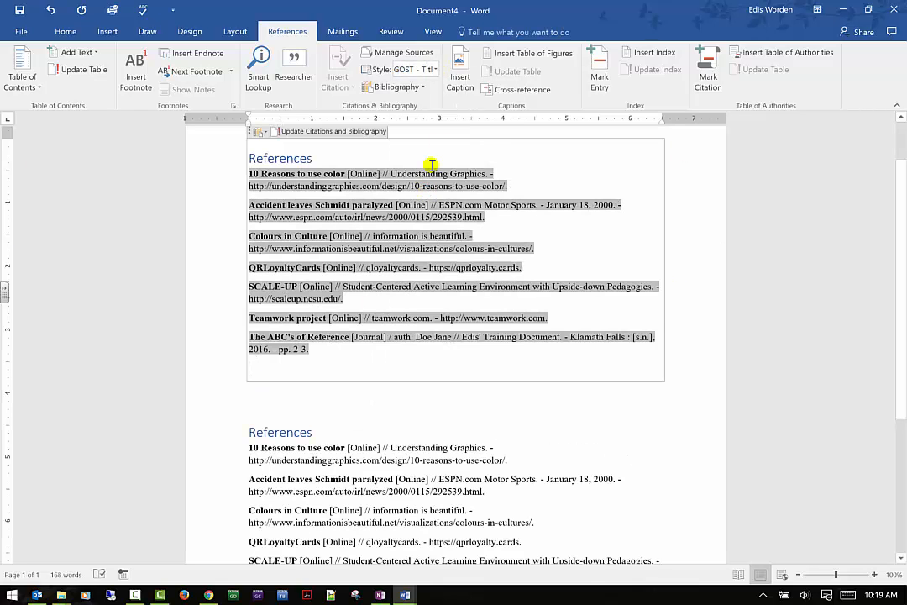
left_click(436, 69)
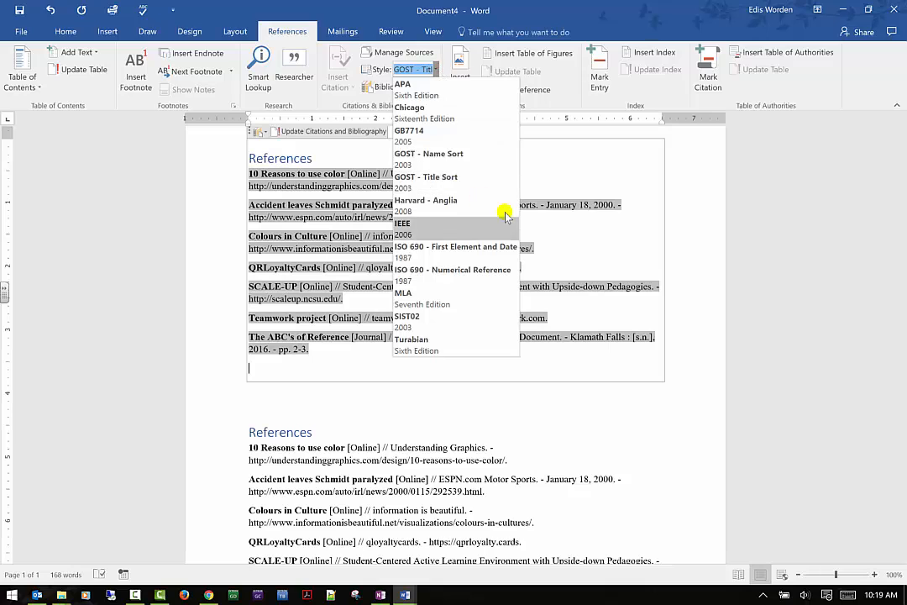
left_click(802, 210)
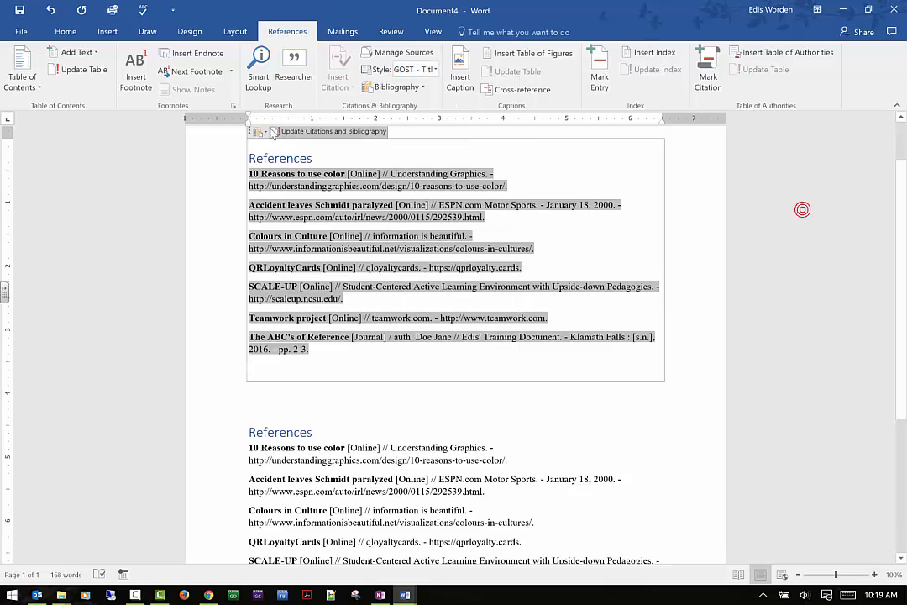
left_click(455, 79)
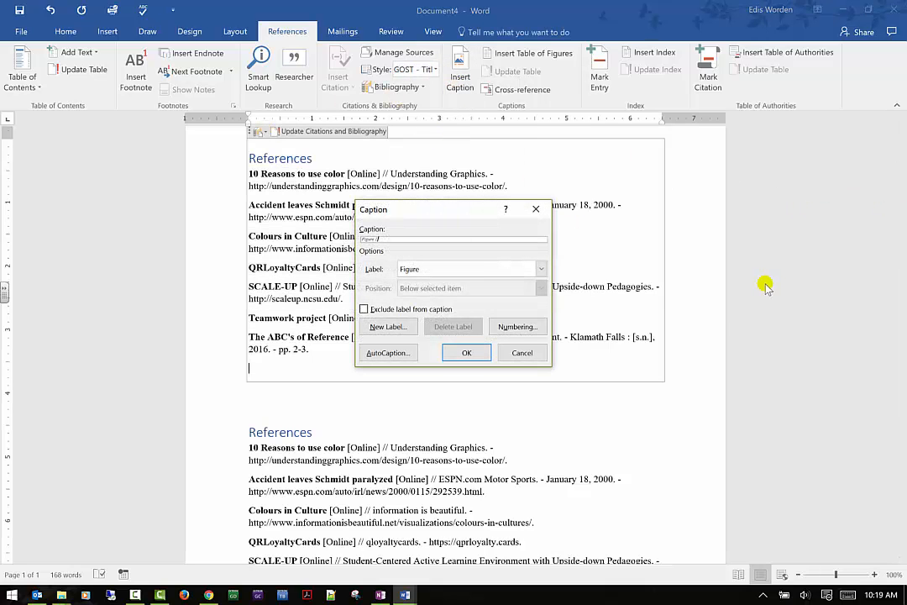
left_click(521, 352)
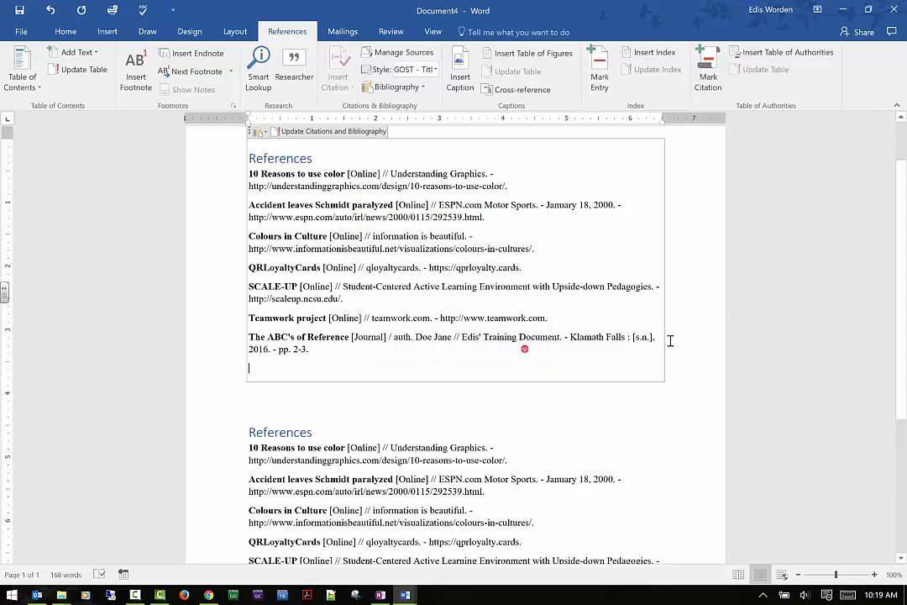
scroll(670, 340, "up", 1)
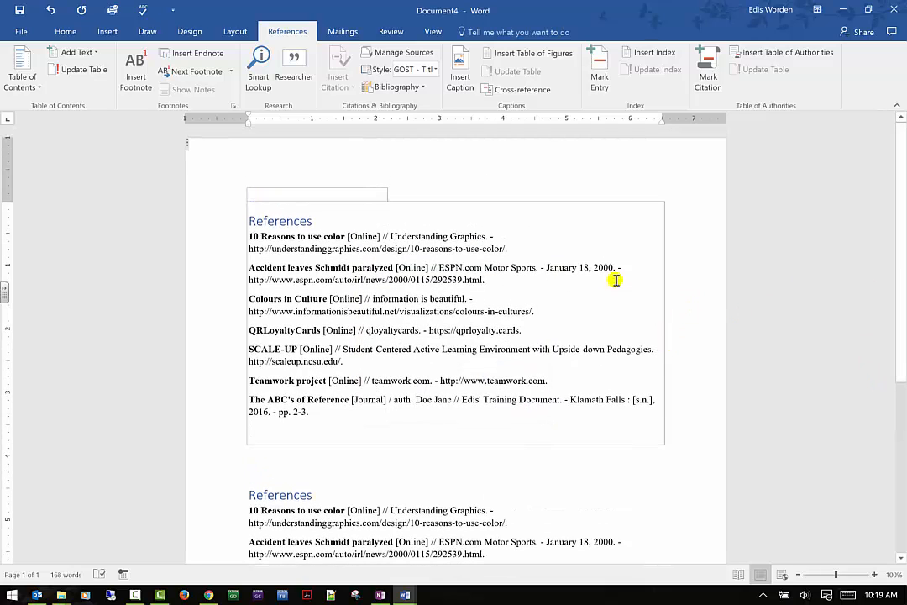
- Switch to the Worden Assign 3.docx document window
left_click(415, 595)
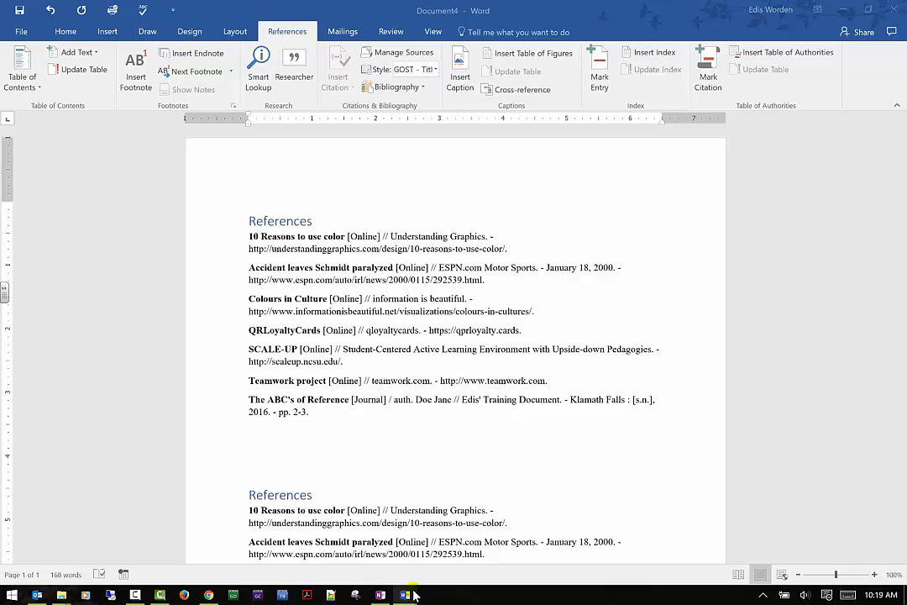
left_click(408, 597)
left_click(407, 596)
left_click(409, 596)
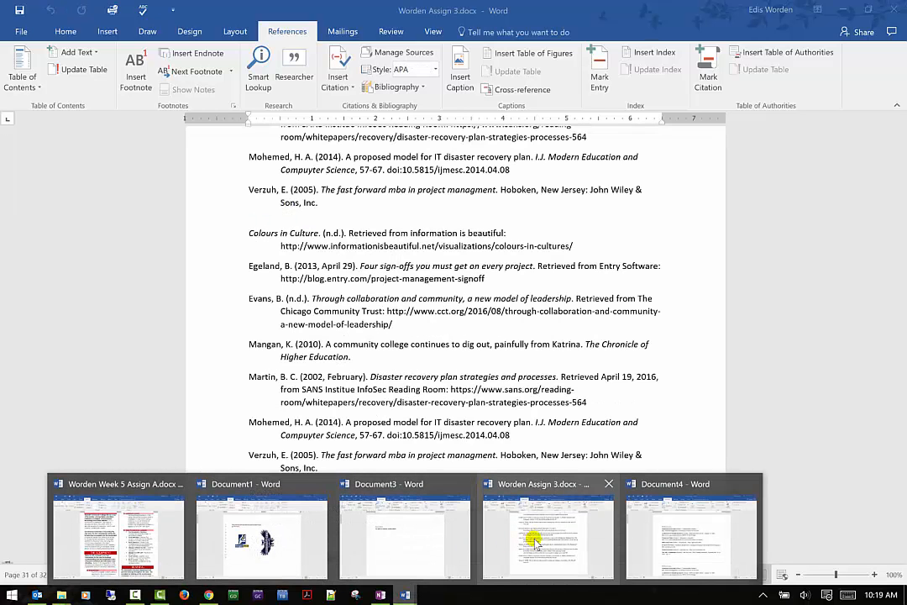
left_click(500, 534)
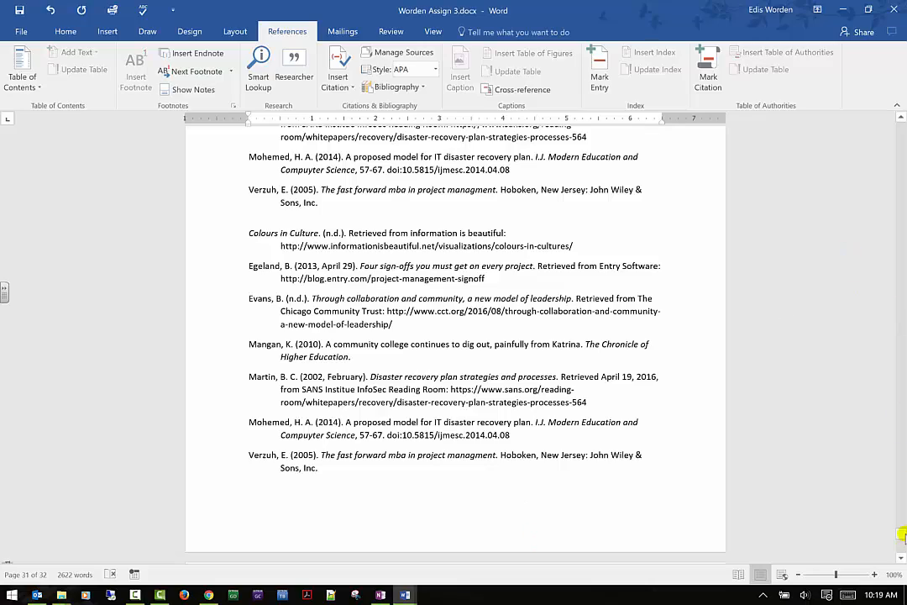
- Select the risk assessment threat table and open a new caption with the Table label
left_click_drag(901, 534, 901, 160)
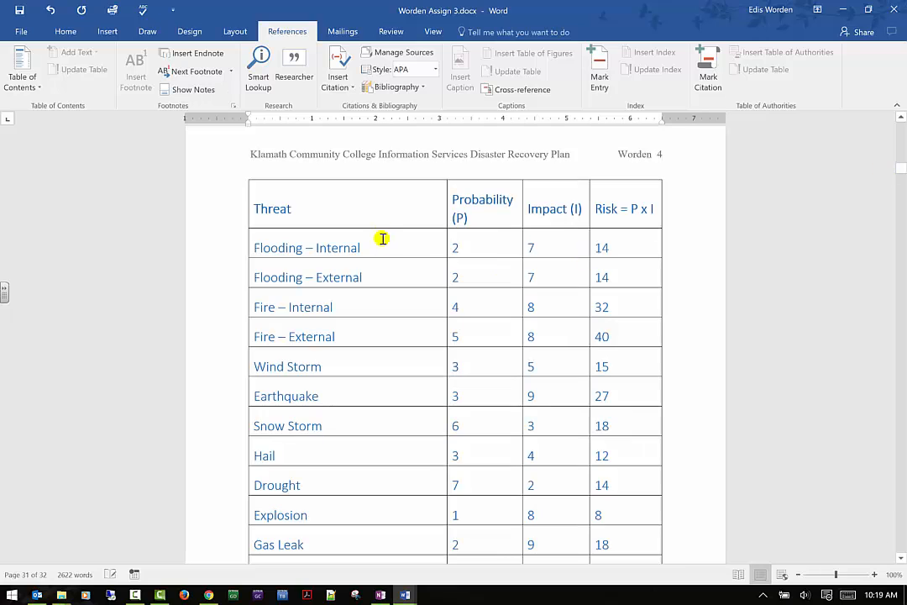
left_click(382, 239)
left_click(247, 179)
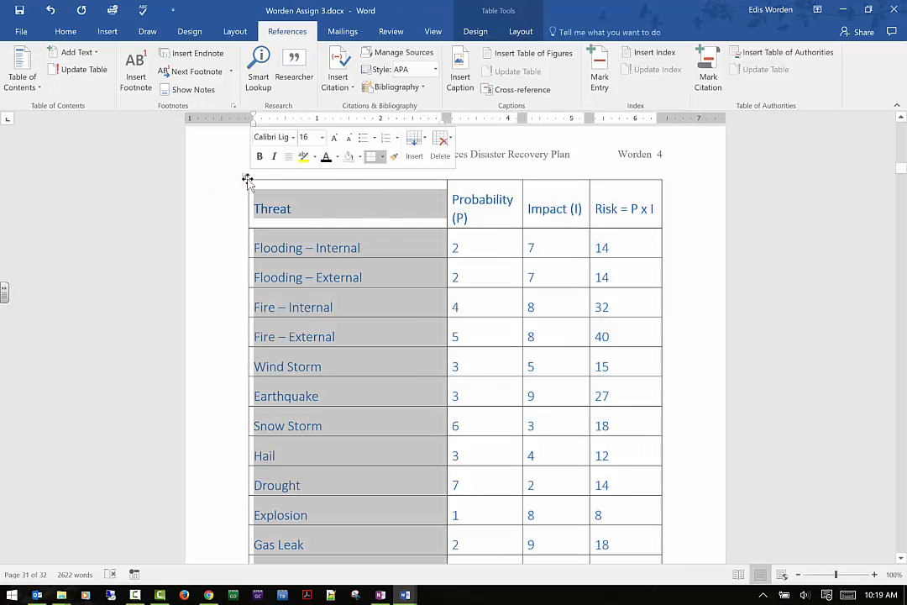
left_click(248, 180)
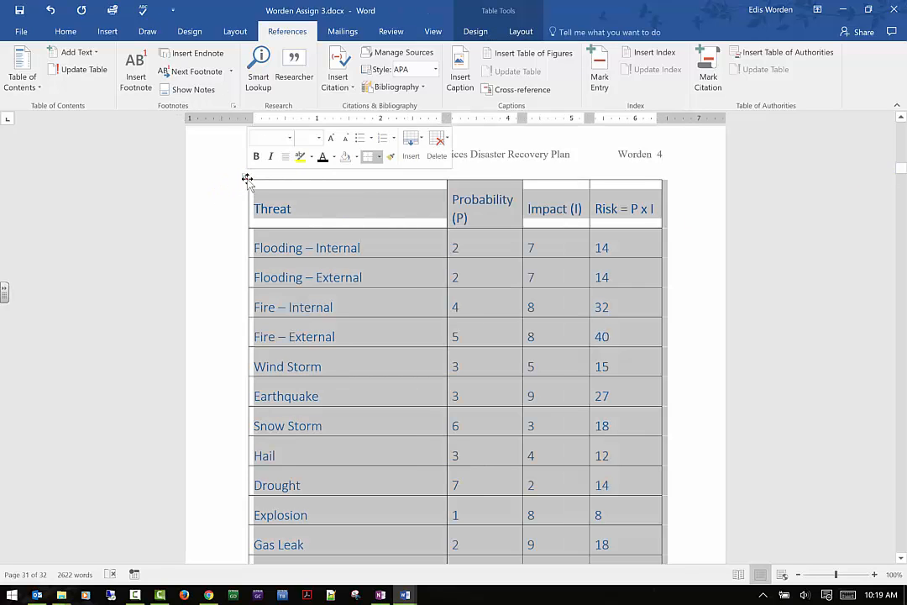
left_click(460, 69)
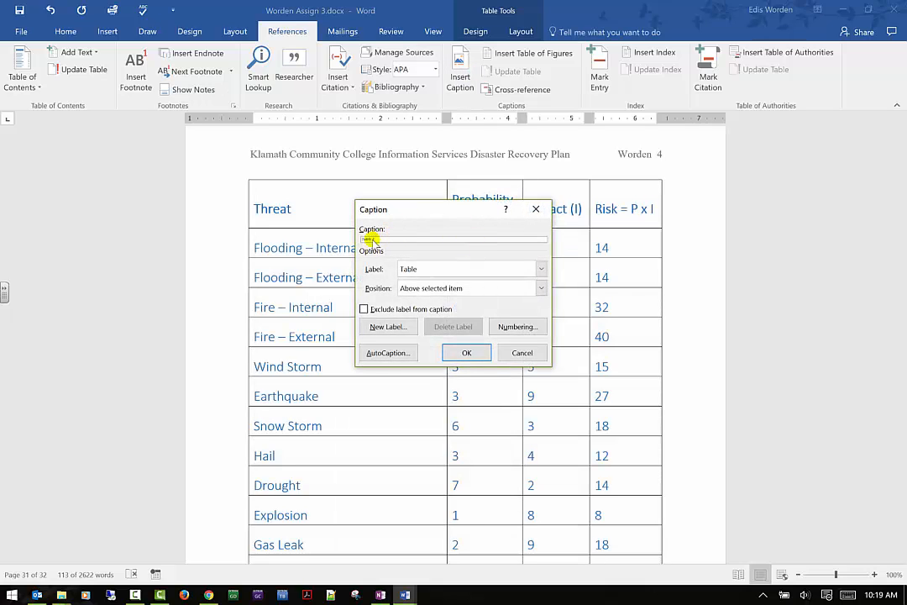
left_click(540, 269)
left_click(542, 269)
left_click(542, 269)
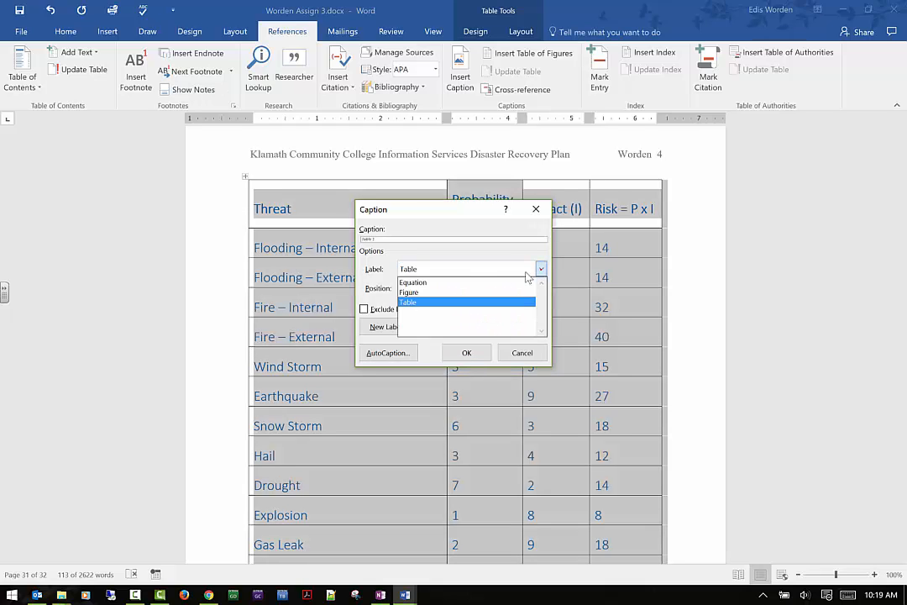
left_click(455, 302)
left_click(542, 268)
left_click(541, 269)
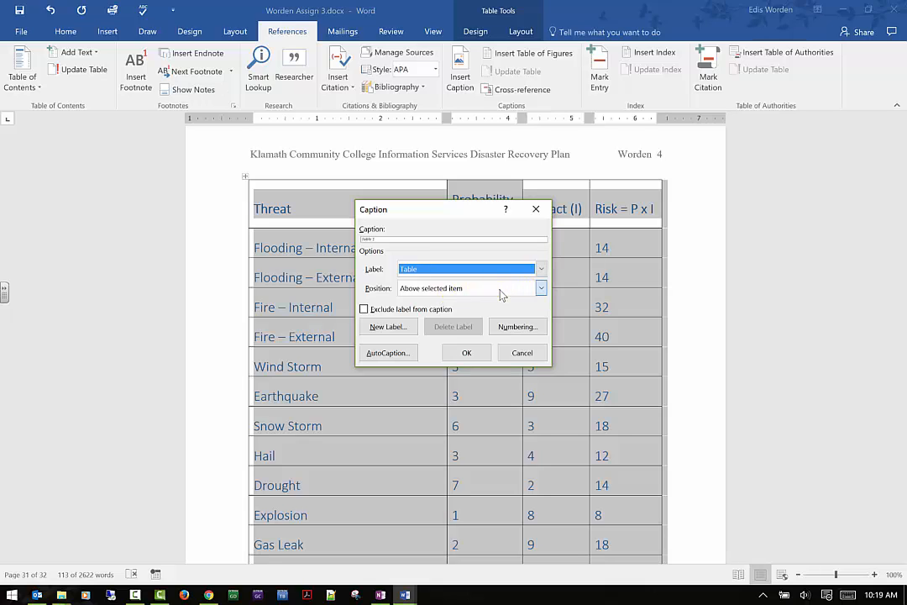
- Position the caption above the selected table, add the text '- Threats' after Table 1, and insert it
left_click(541, 289)
left_click(504, 301)
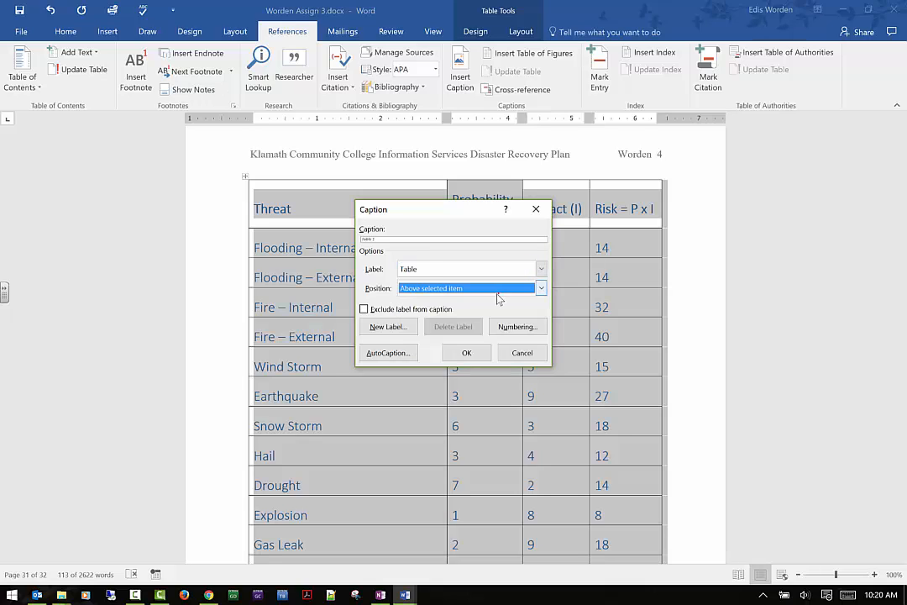
left_click(381, 311)
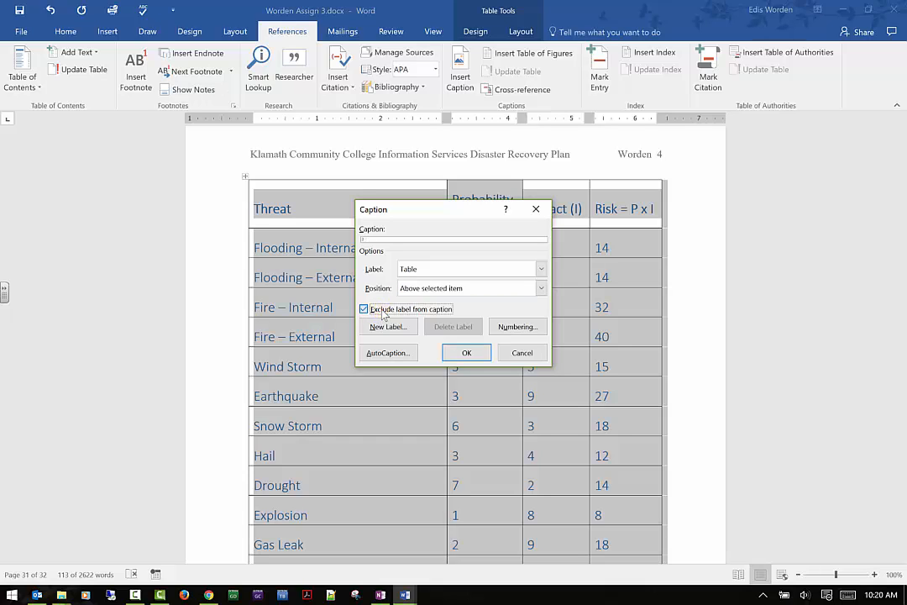
left_click(397, 240)
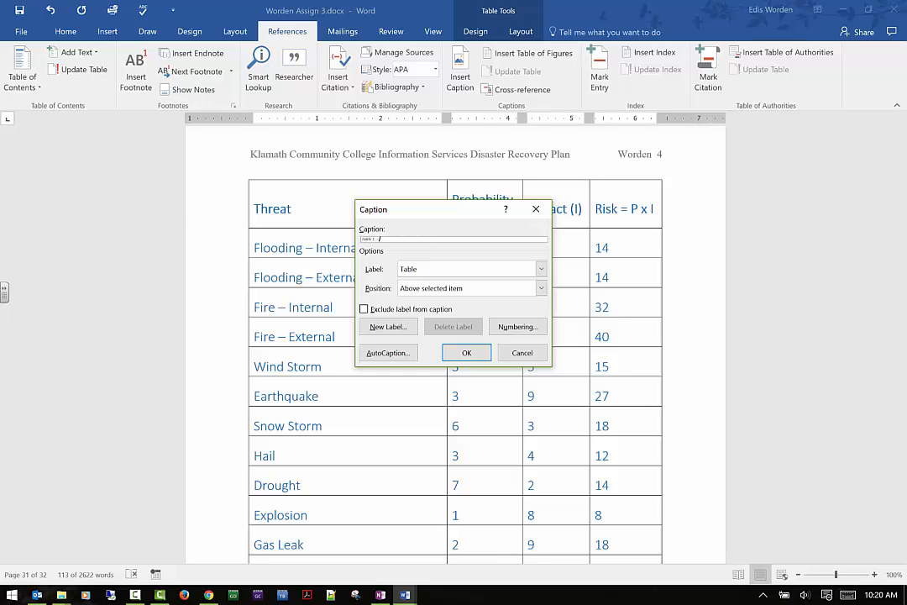
type("- Threats")
left_click(403, 310)
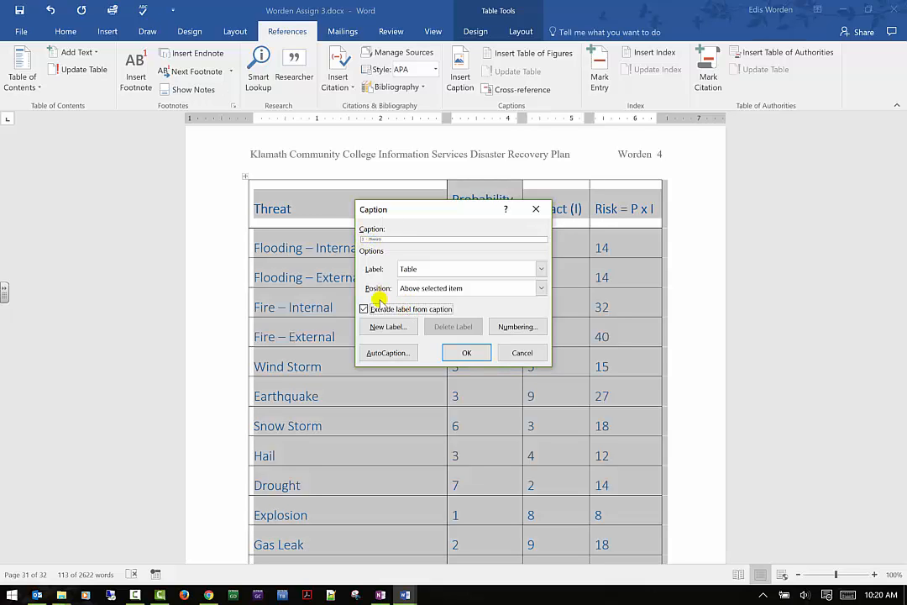
left_click(468, 352)
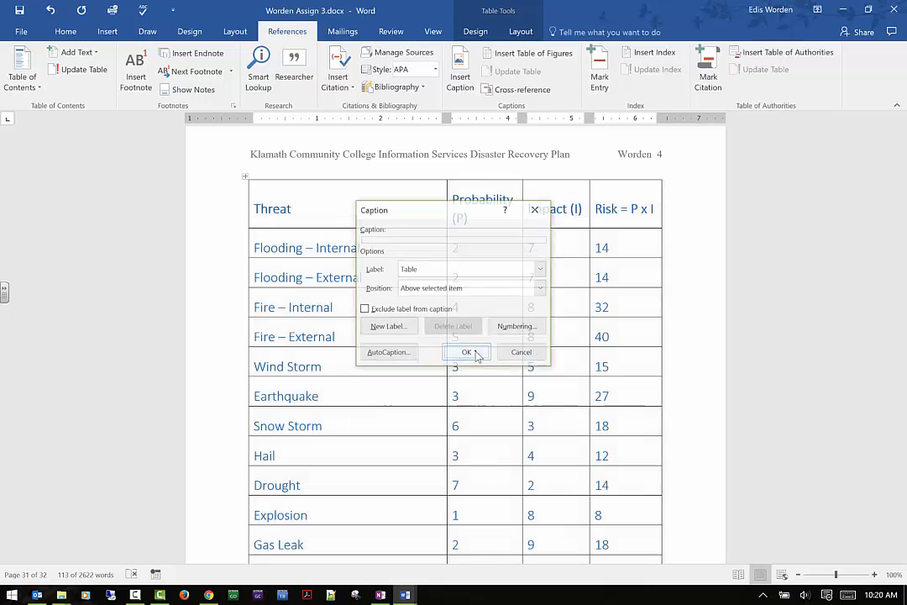
- Review the new Table 1 - Threats caption and the threat table beneath it
scroll(376, 246, "up", 1)
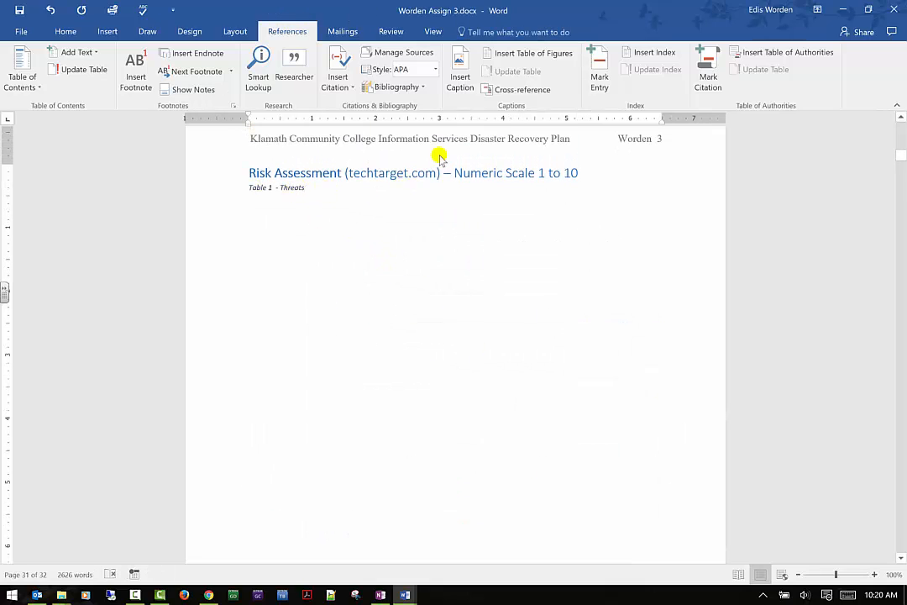
scroll(457, 247, "down", 10)
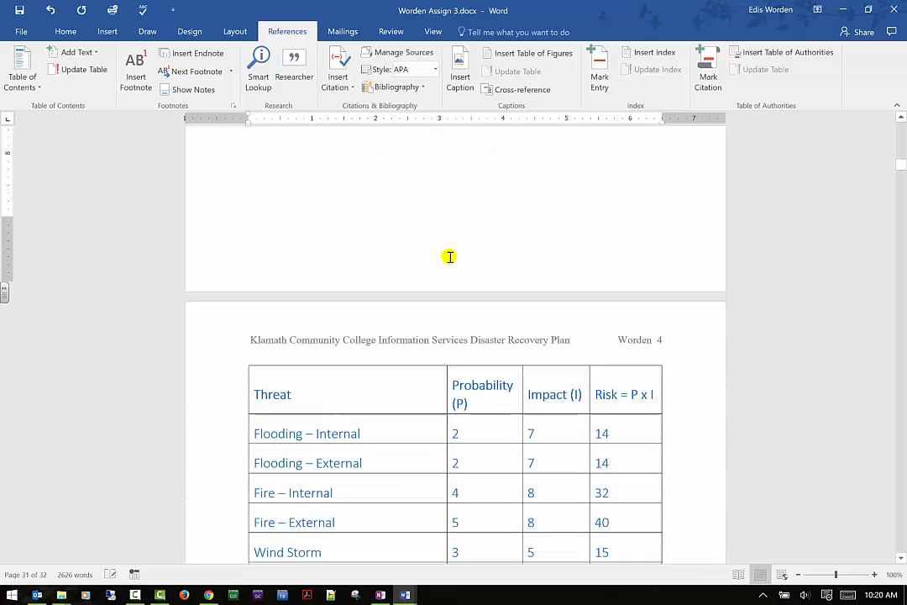
scroll(446, 259, "up", 10)
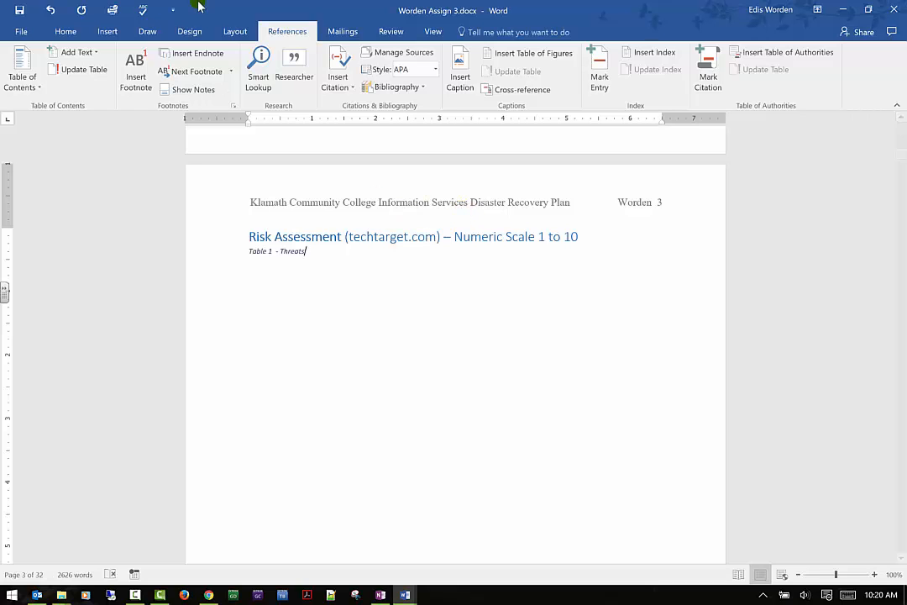
left_click(51, 11)
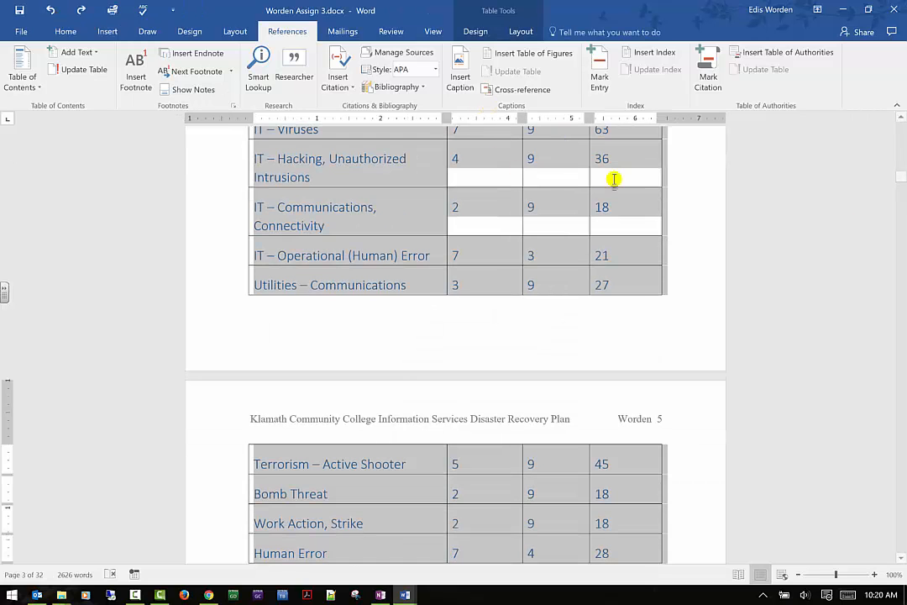
left_click(708, 222)
scroll(460, 190, "up", 6)
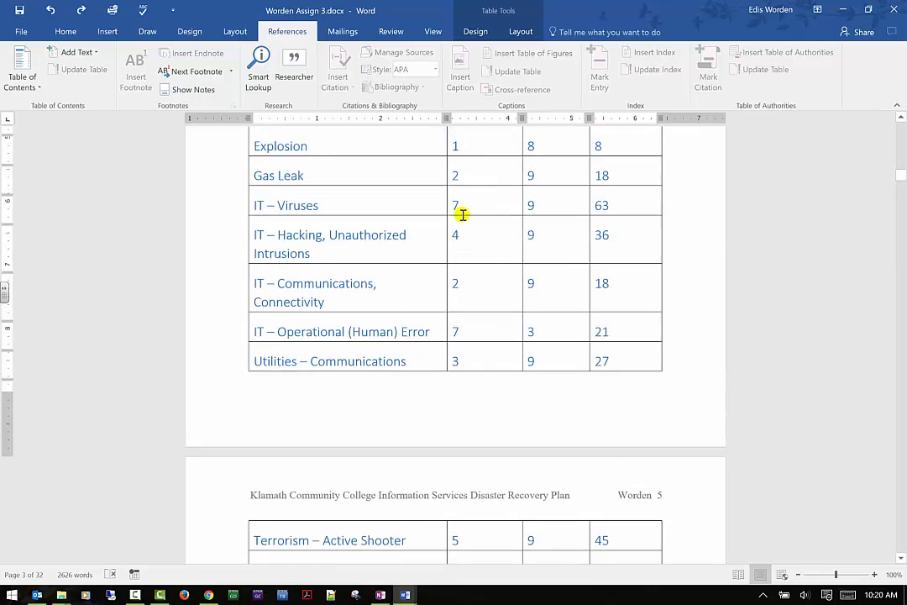
left_click(257, 188)
scroll(277, 202, "up", 5)
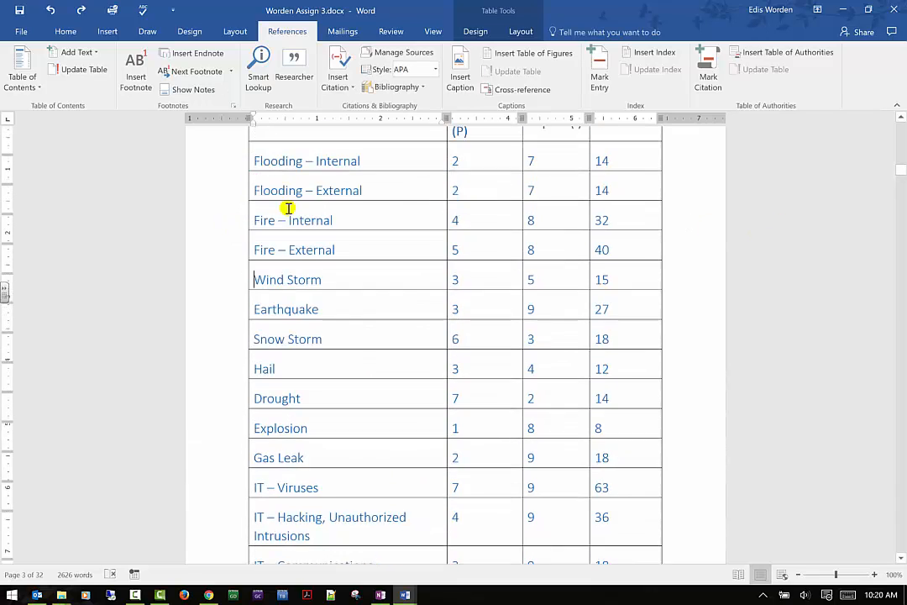
- Try inserting a table of figures for the Table caption label inside the threat table, then undo it
left_click(247, 206)
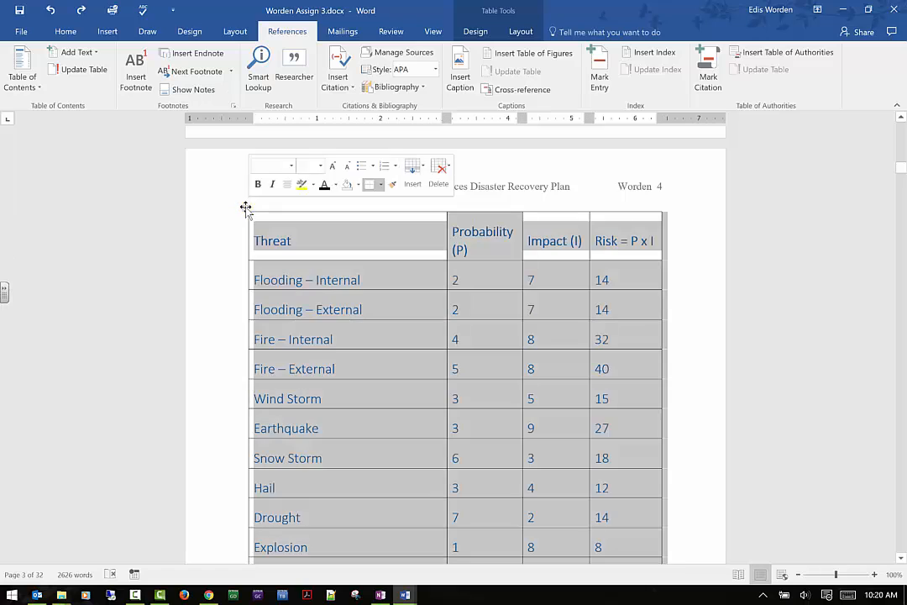
left_click(524, 54)
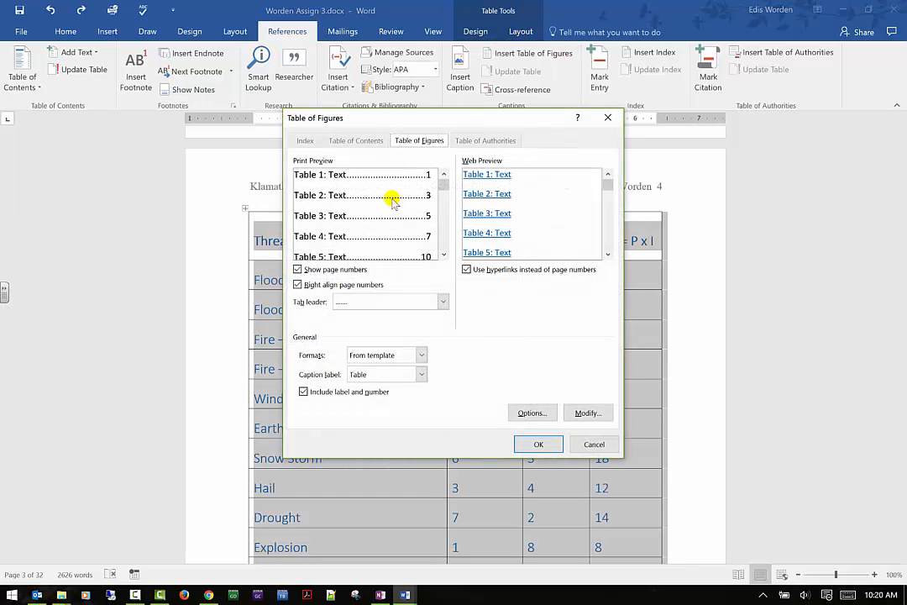
left_click(532, 444)
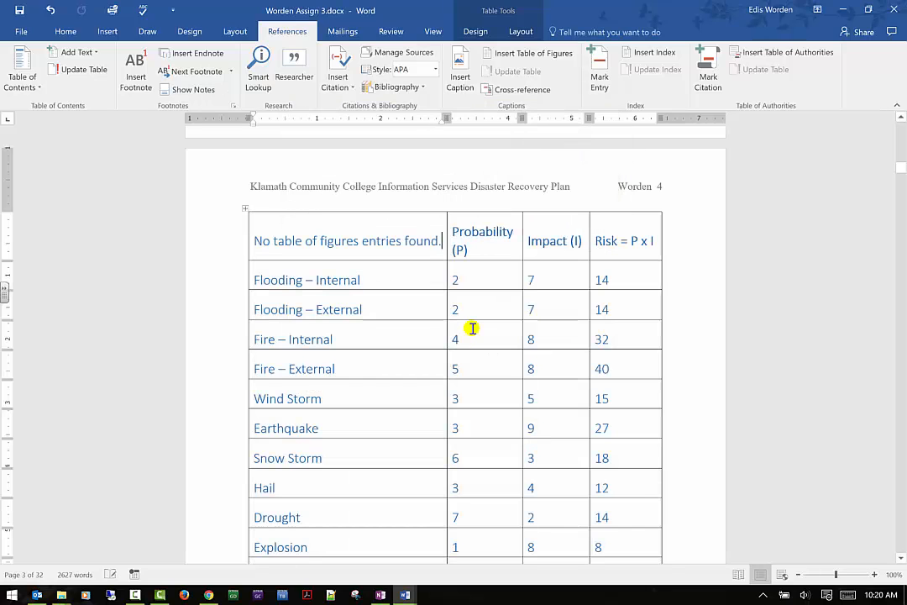
left_click(51, 9)
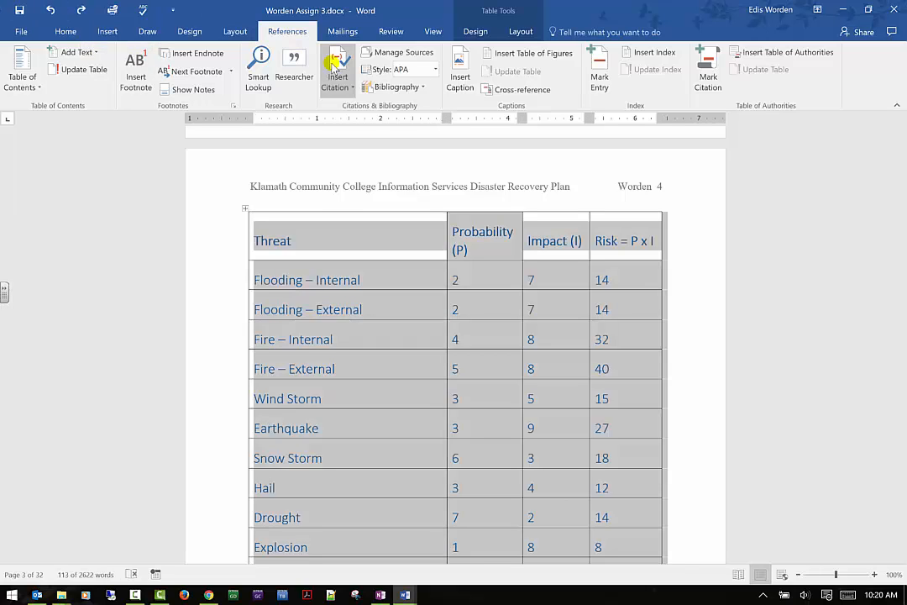
- Browse up through the document from the threat table to the Risks section's external and internal risk lists
left_click(696, 257)
left_click(246, 229)
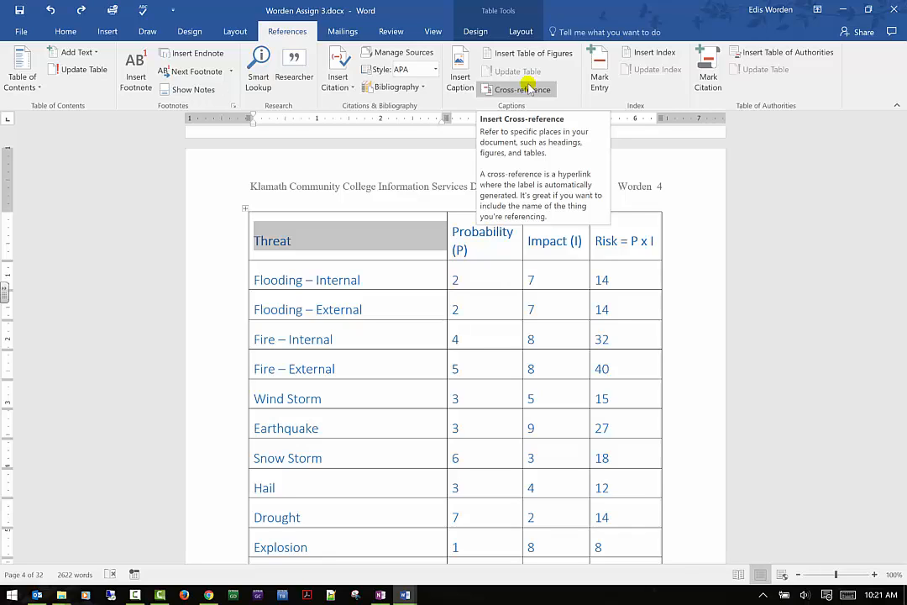
left_click_drag(359, 281, 262, 281)
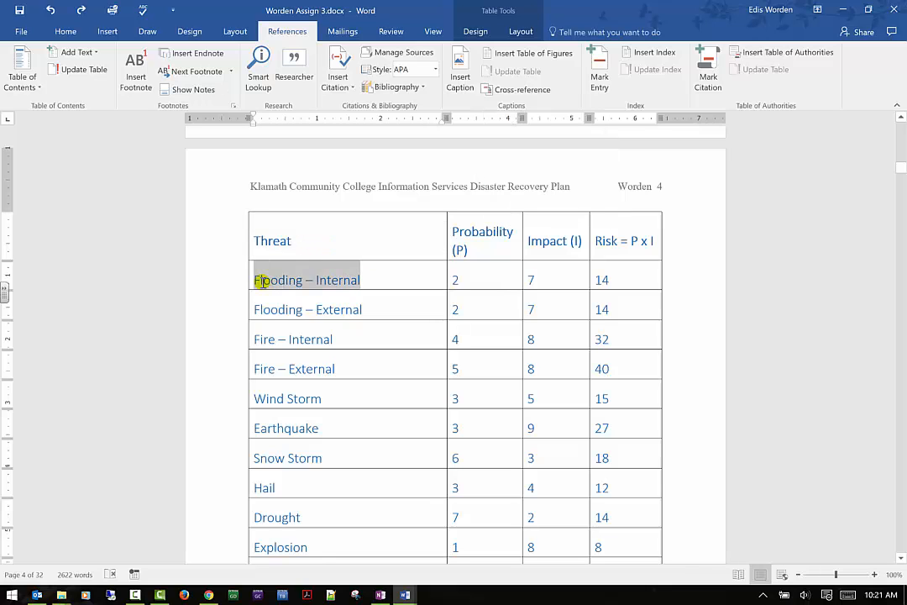
scroll(277, 285, "up", 10)
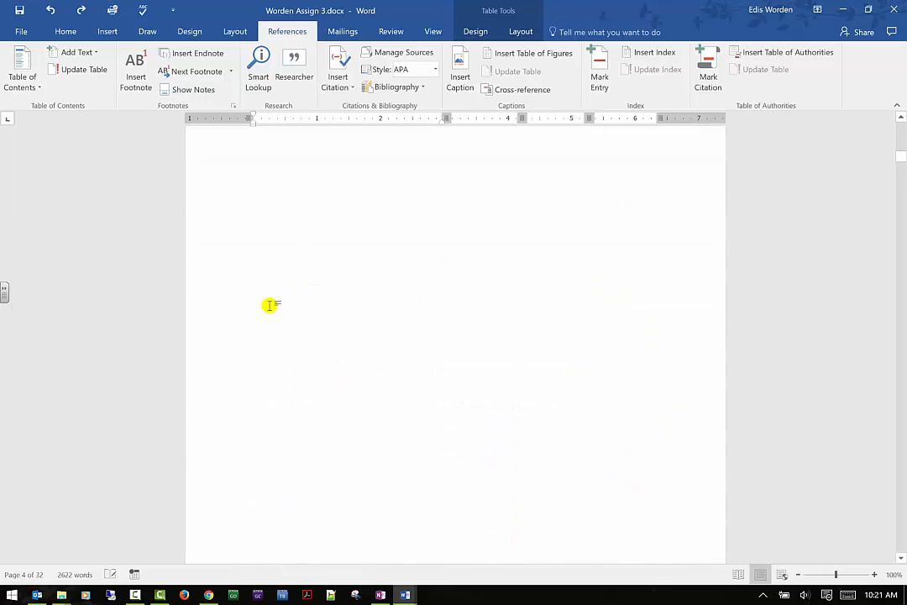
scroll(270, 306, "up", 13)
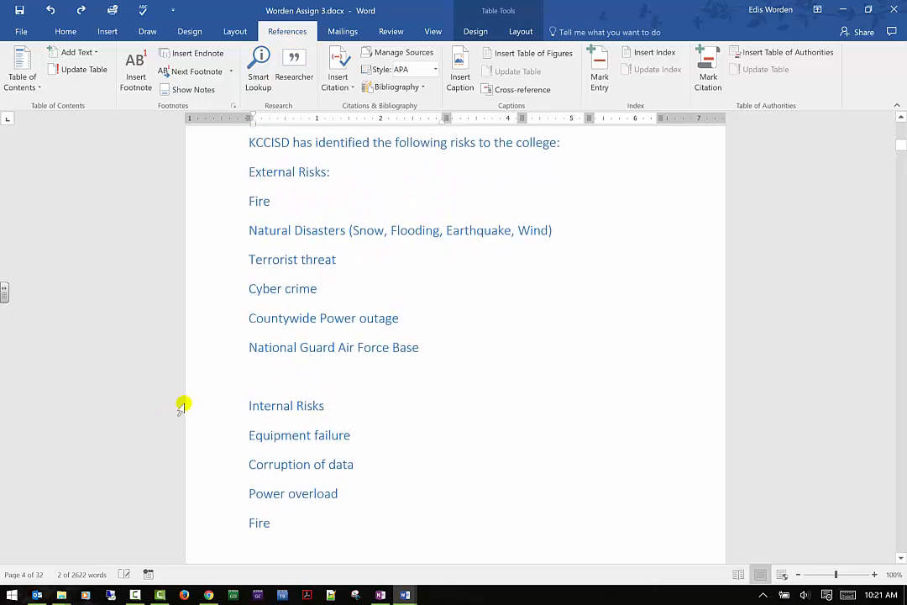
scroll(193, 407, "up", 4)
scroll(205, 407, "down", 2)
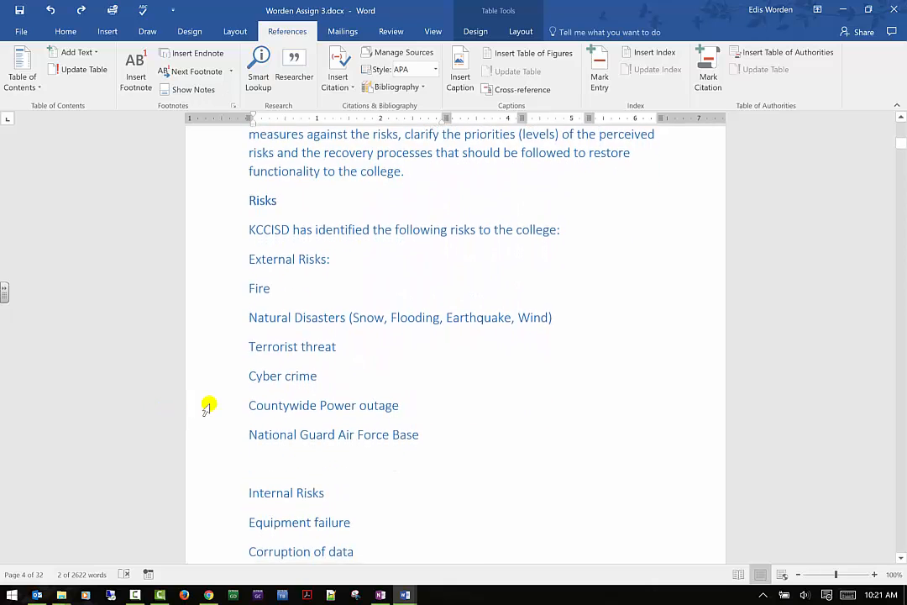
scroll(208, 405, "down", 4)
scroll(216, 400, "up", 1)
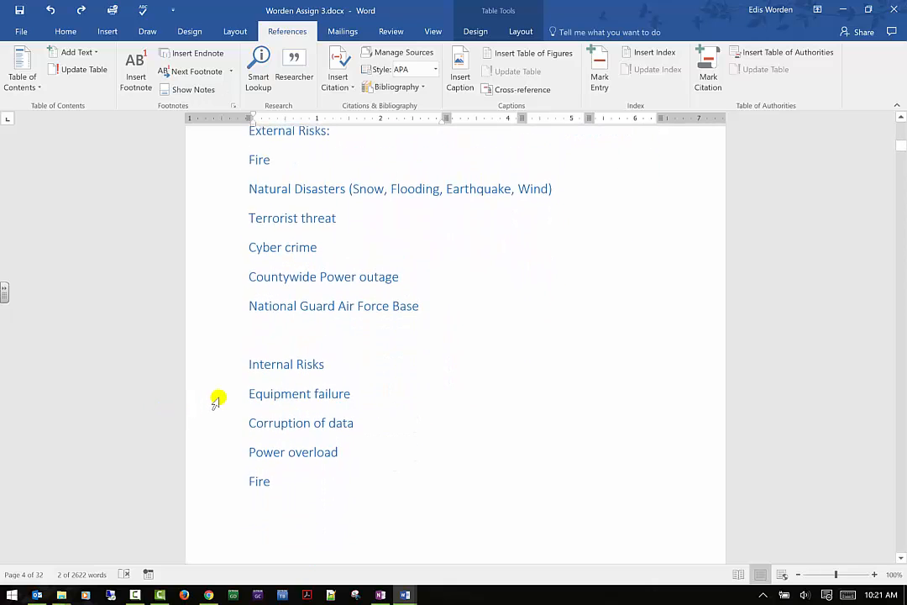
scroll(217, 400, "up", 9)
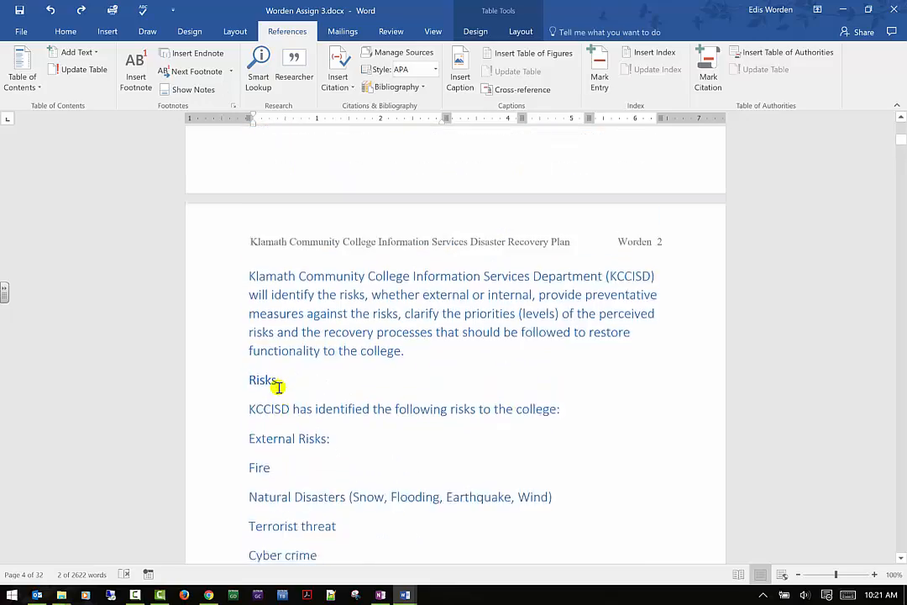
scroll(278, 386, "up", 10)
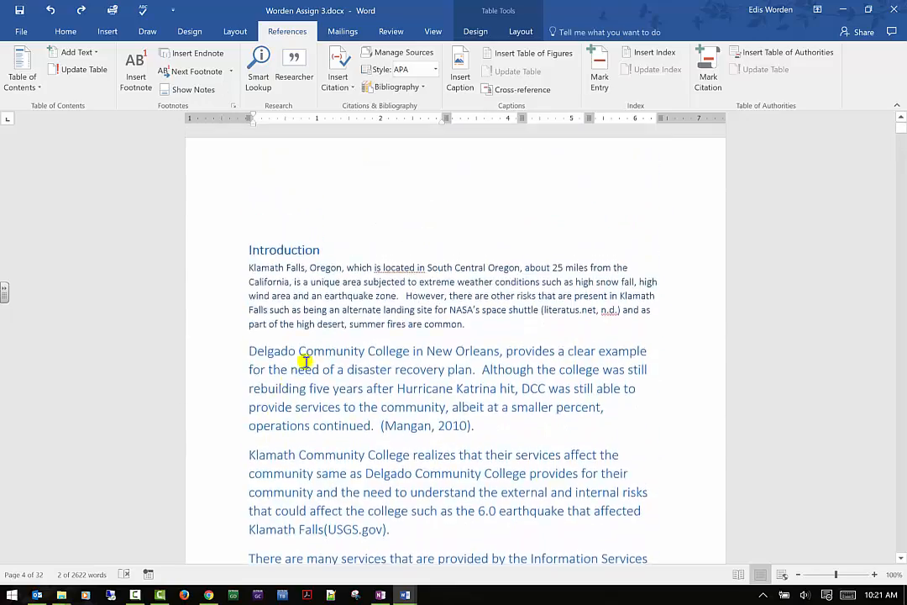
scroll(311, 353, "down", 12)
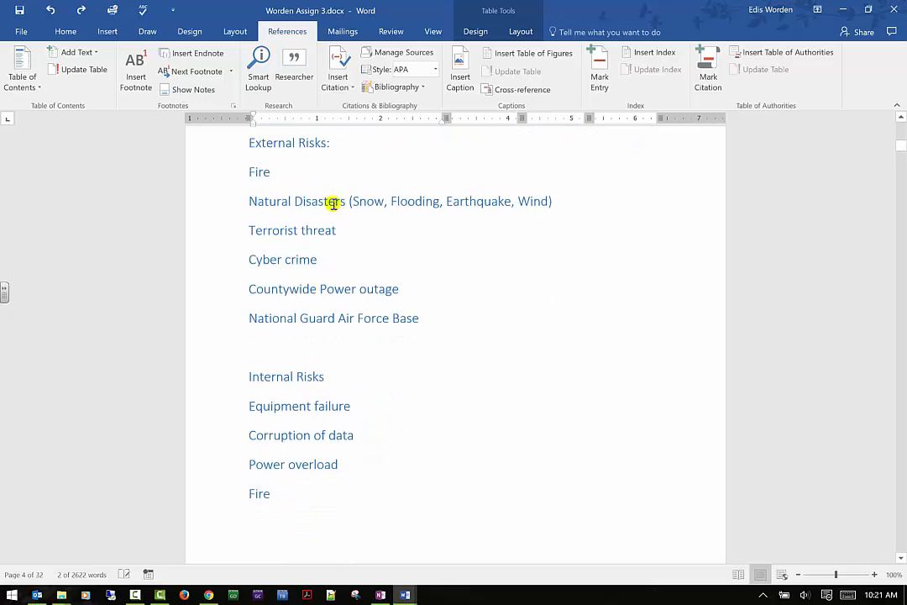
scroll(333, 203, "down", 1)
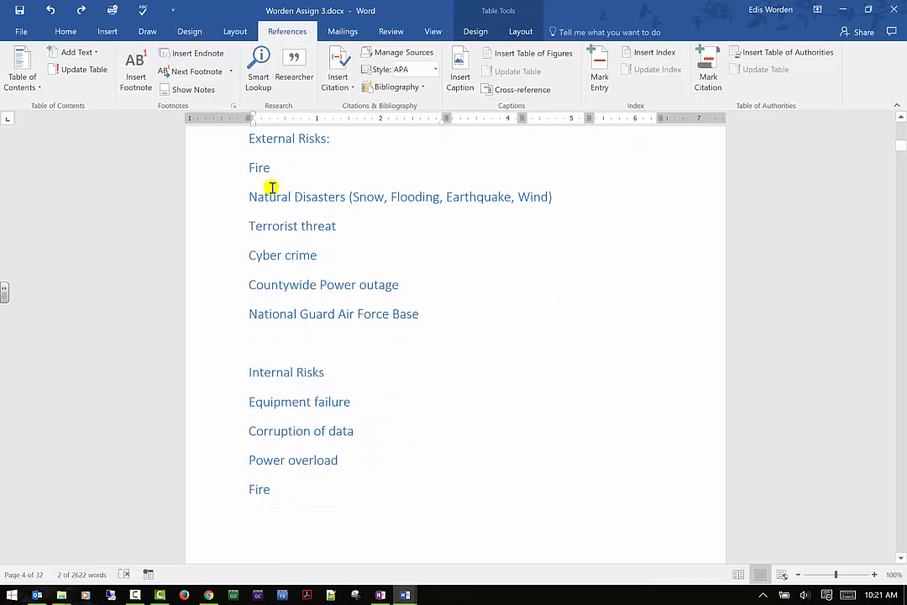
- Replace the external risk 'Fire' with a hyperlinked cross-reference to the Introduction heading text
left_click(537, 90)
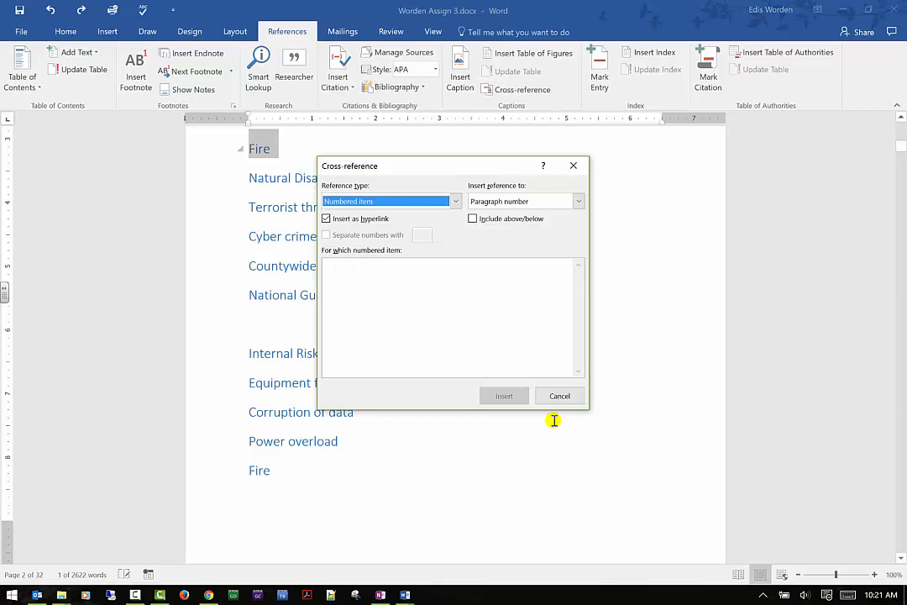
left_click(456, 202)
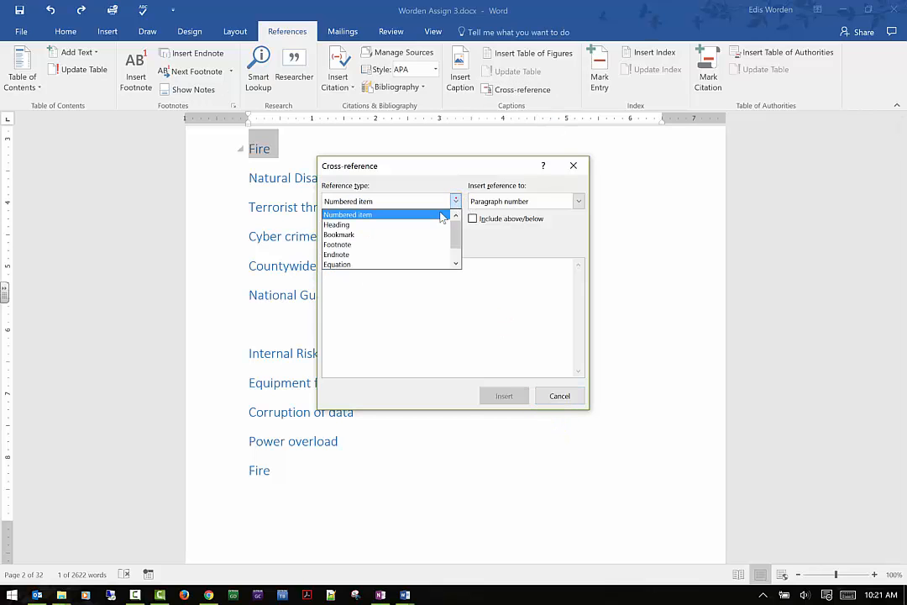
left_click(432, 224)
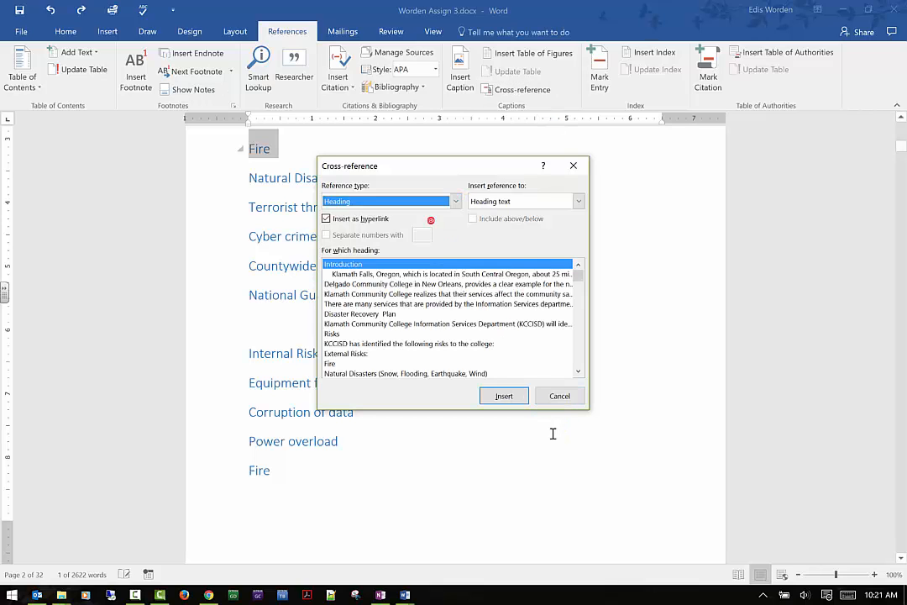
left_click(503, 397)
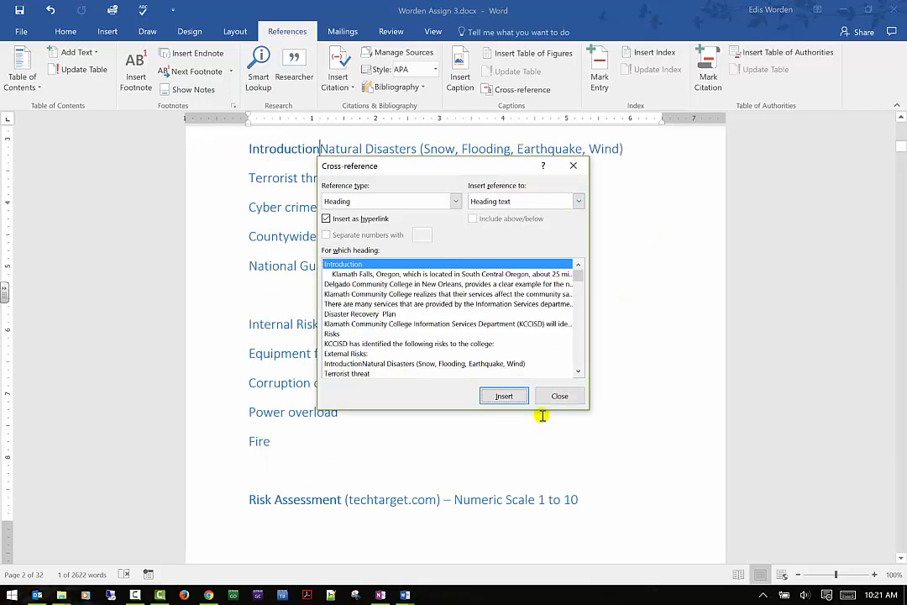
left_click(550, 400)
- Break the Natural Disasters text onto a new line after the inserted Introduction reference
left_click(322, 129)
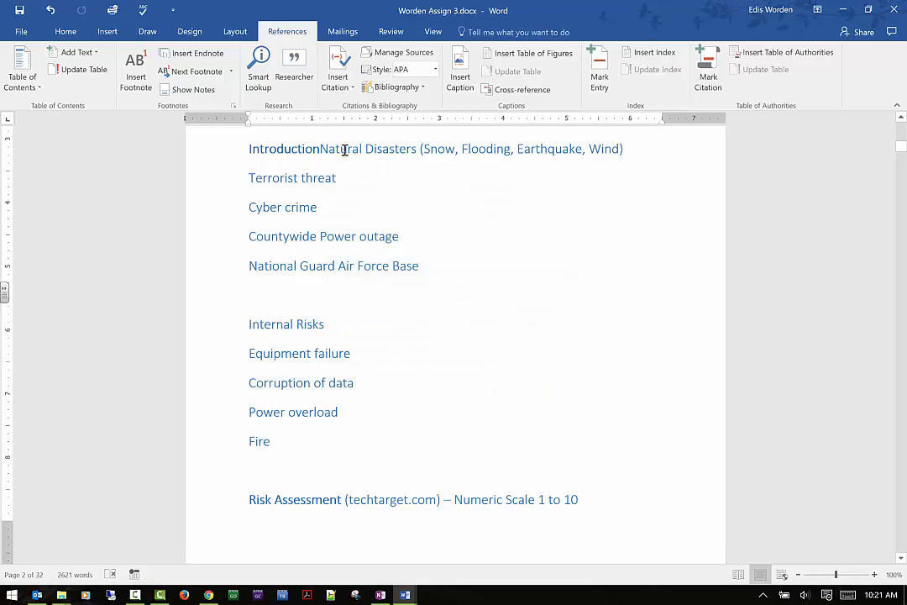
key("Return")
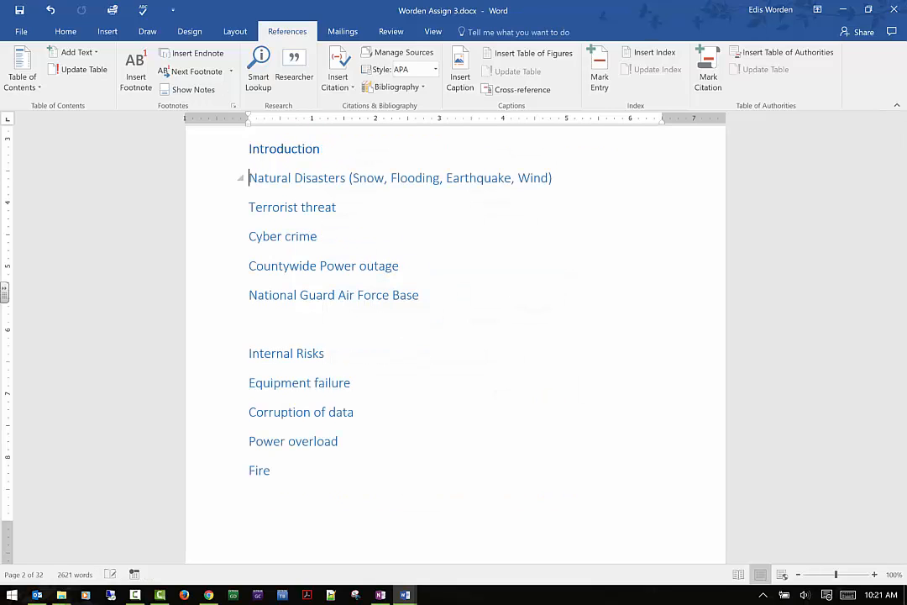
left_click_drag(321, 150, 228, 146)
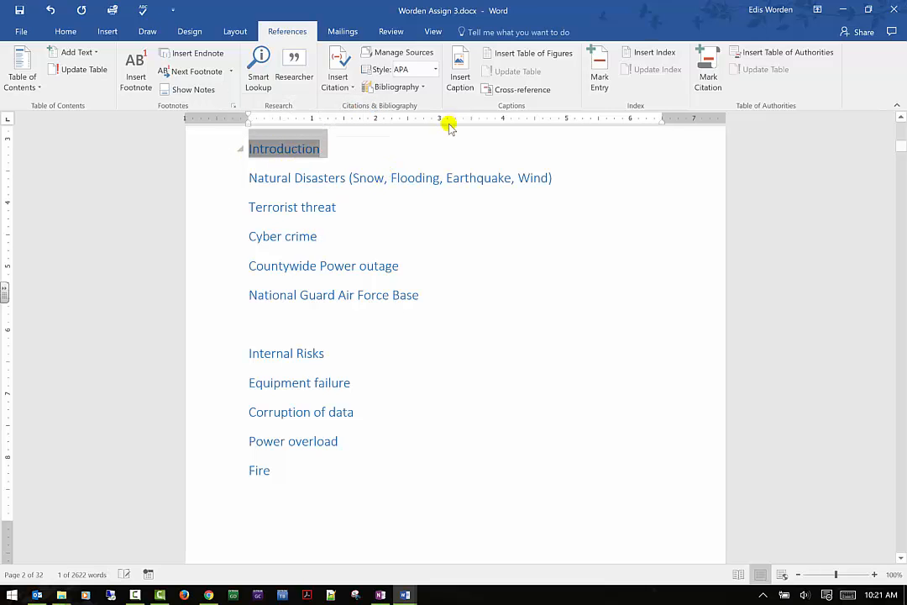
- Replace the internal risk 'Fire' with a cross-reference to the Introduction heading text
left_click(267, 471)
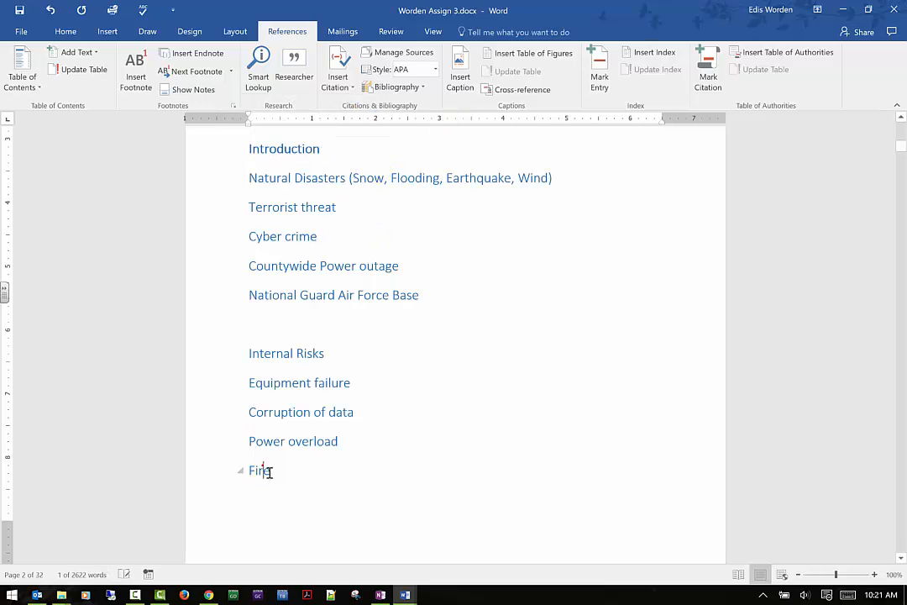
double_click(253, 468)
left_click(522, 89)
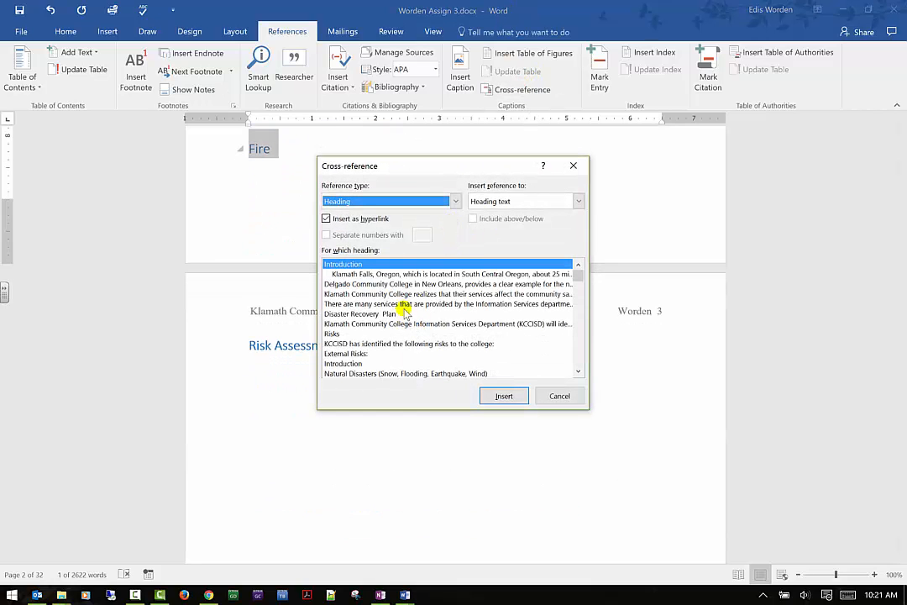
left_click(579, 202)
left_click(579, 203)
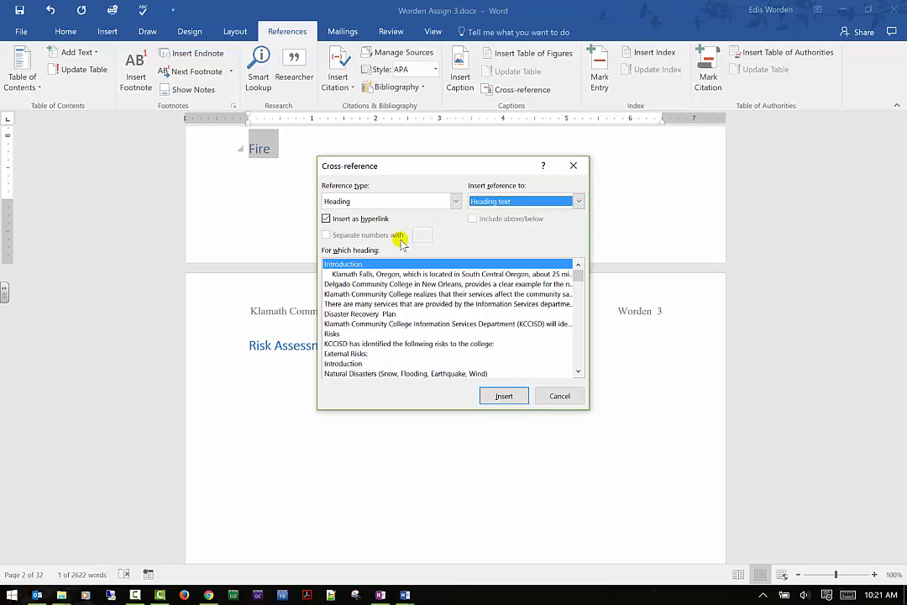
left_click(504, 396)
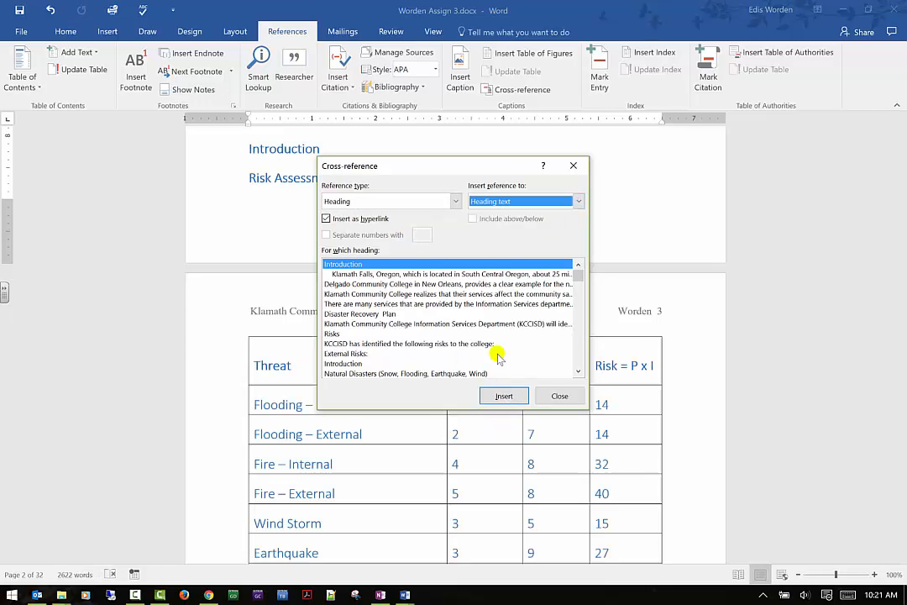
left_click(573, 165)
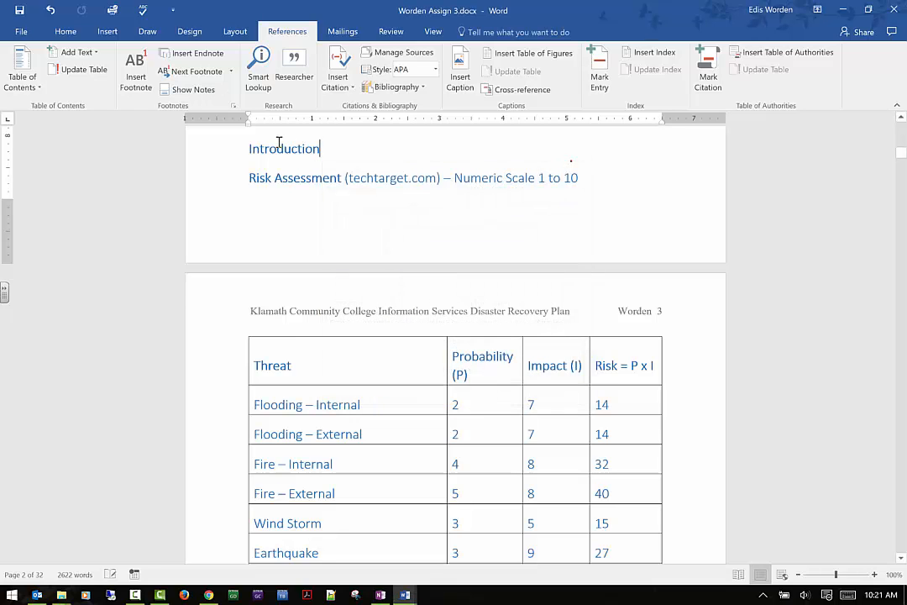
- Undo both Introduction cross-references and the added line break in the risk lists
left_click(300, 150)
scroll(357, 180, "up", 3)
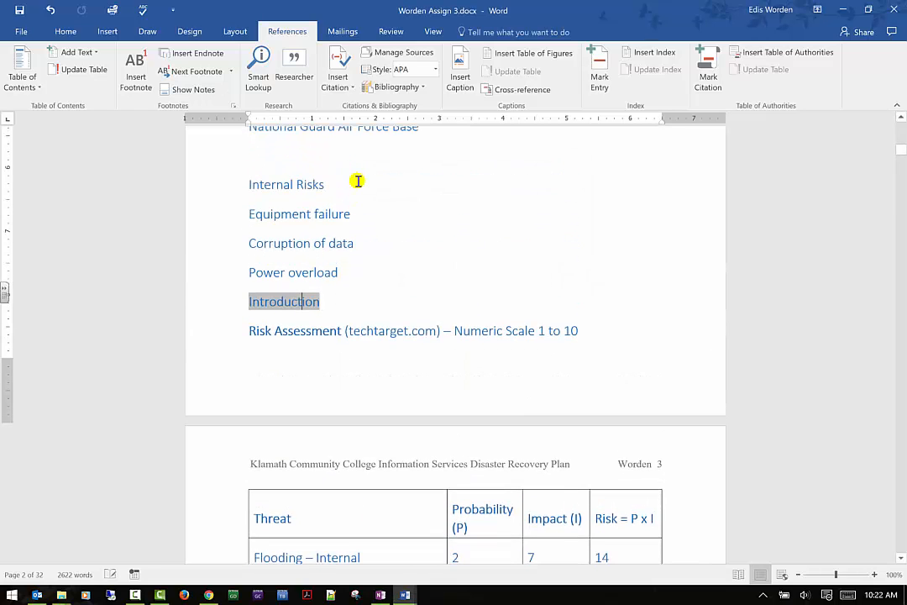
scroll(352, 233, "up", 2)
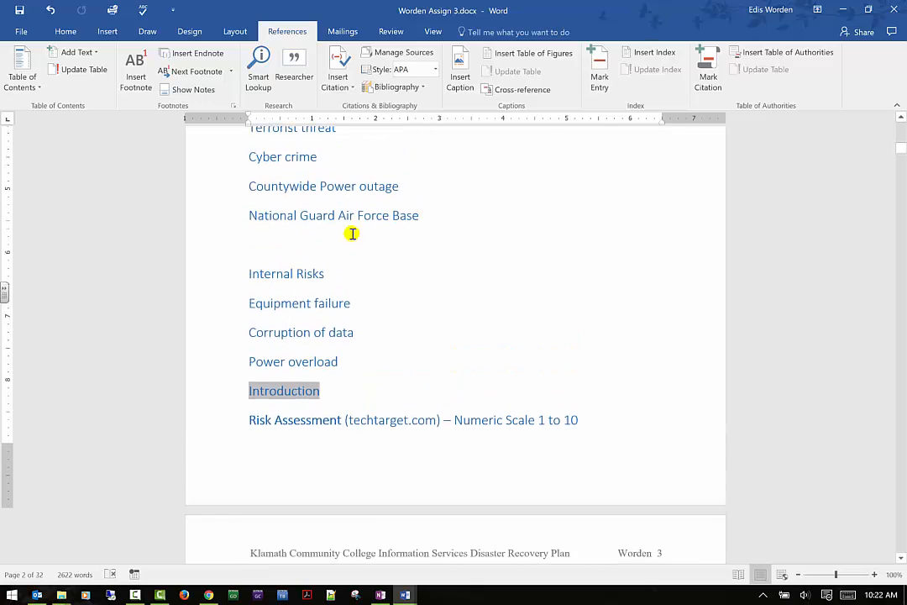
scroll(352, 233, "up", 2)
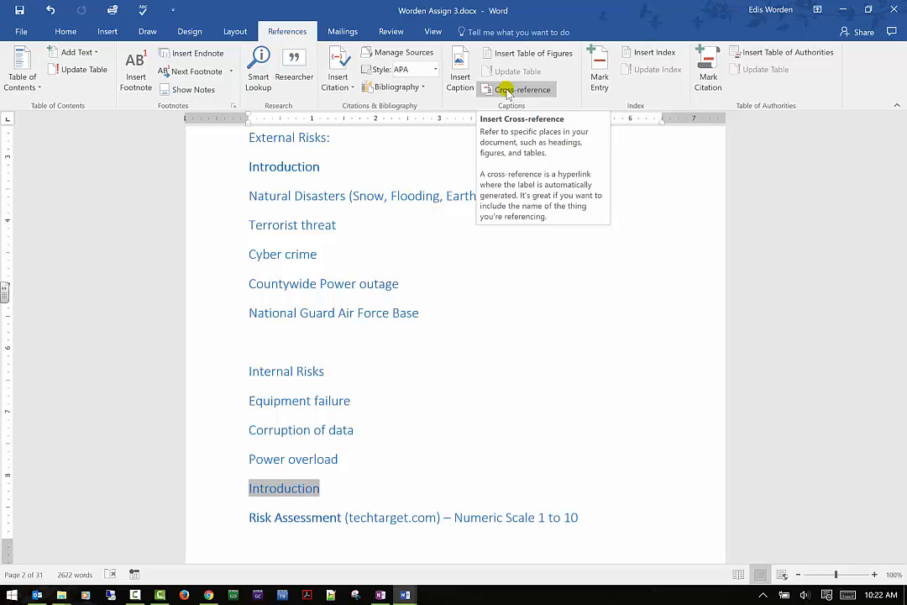
left_click(49, 11)
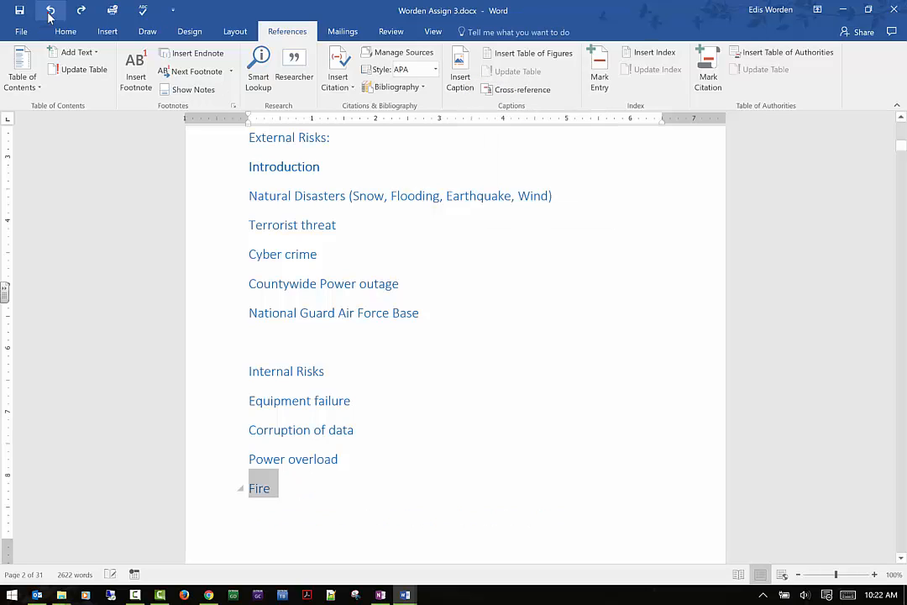
left_click(49, 11)
left_click(50, 11)
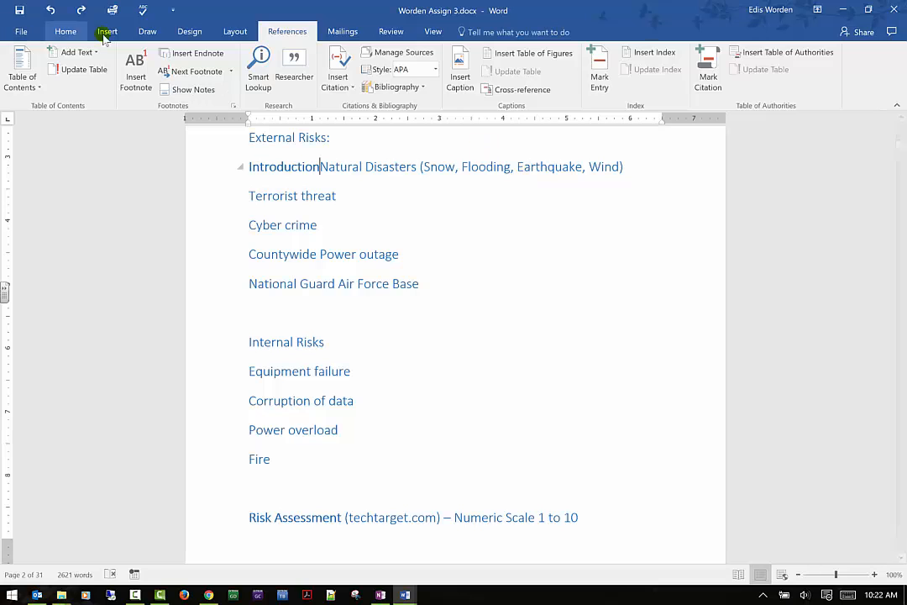
left_click(51, 11)
scroll(537, 222, "up", 1)
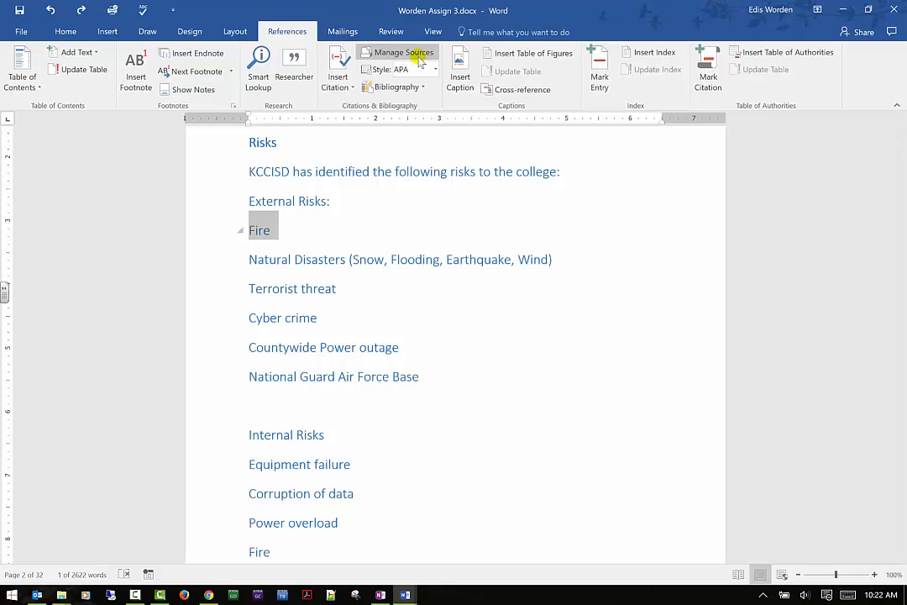
left_click(105, 595)
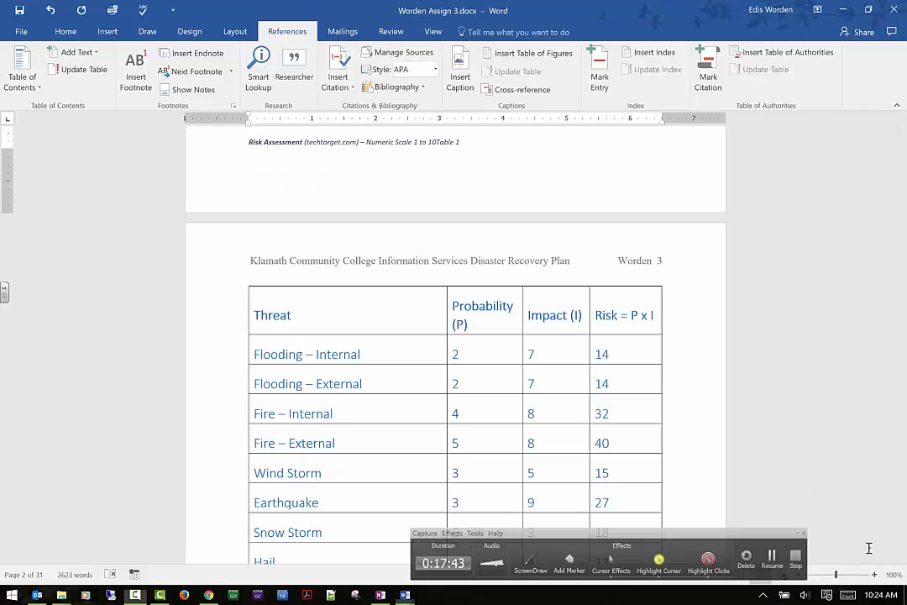
left_click(865, 553)
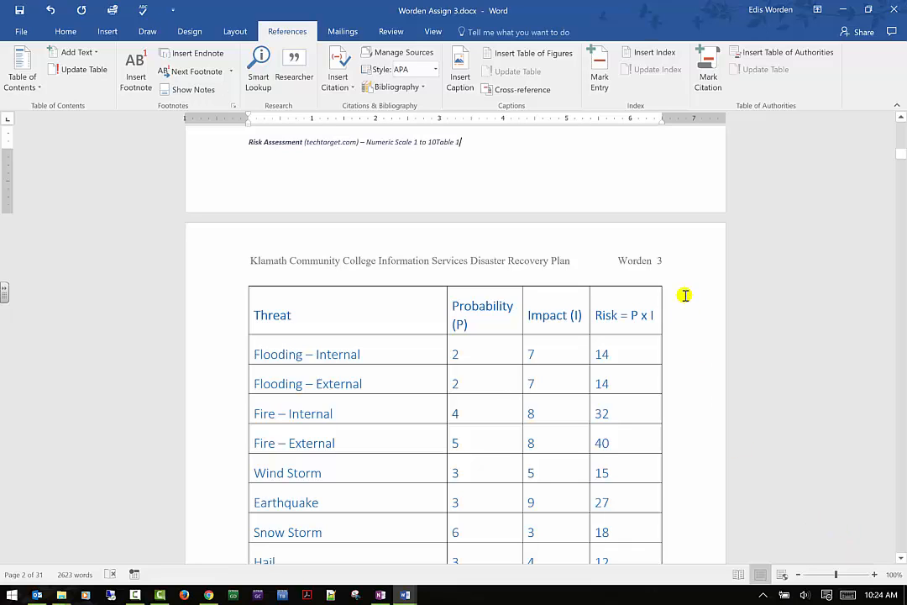
- Insert a hyperlinked cross-reference to the entire Table caption right after the Risk Assessment caption text
left_click(537, 90)
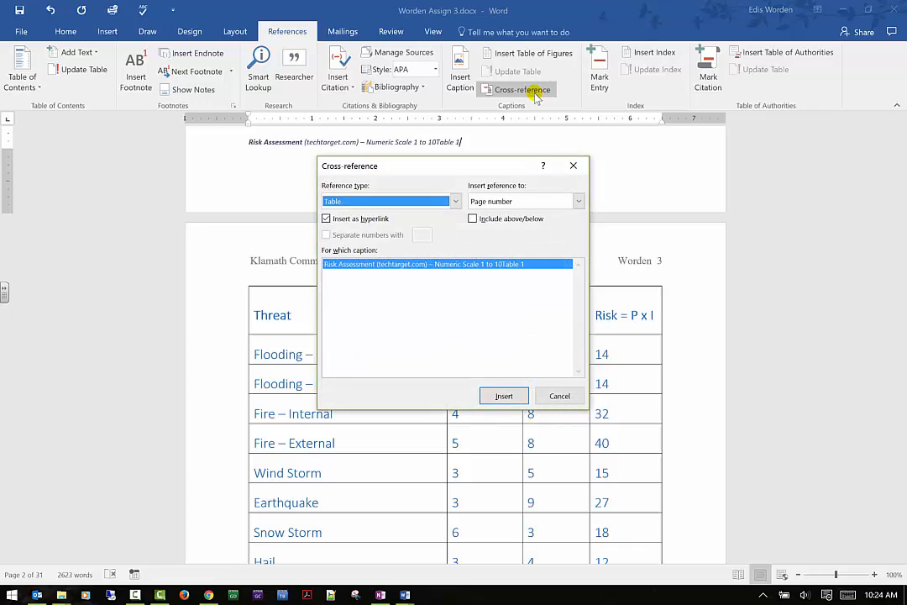
left_click(456, 201)
scroll(445, 218, "up", 1)
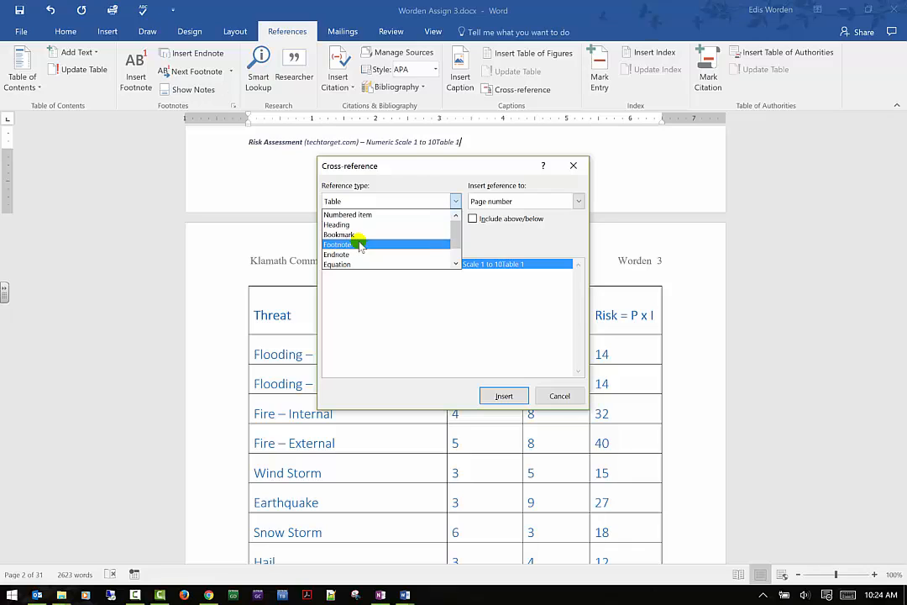
scroll(360, 252, "down", 1)
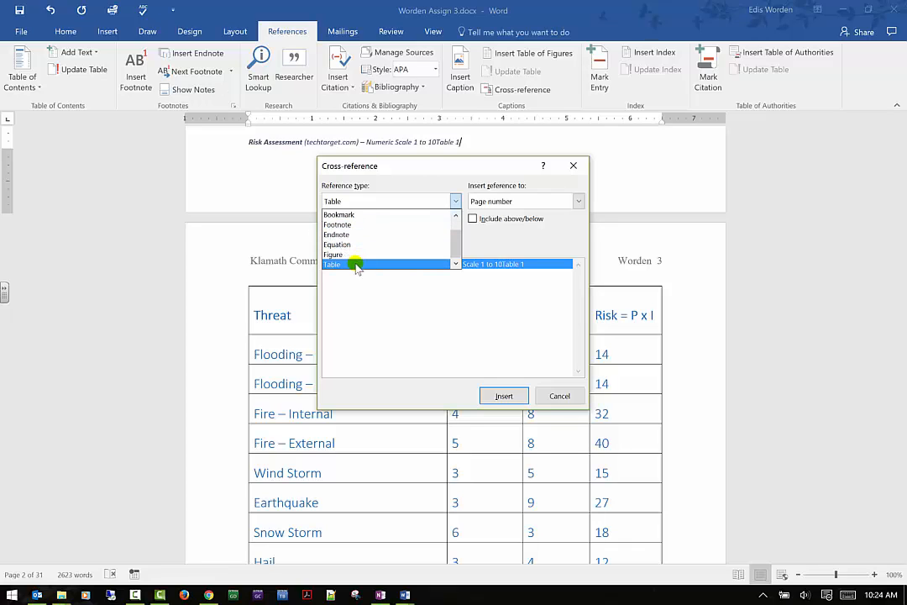
left_click(355, 264)
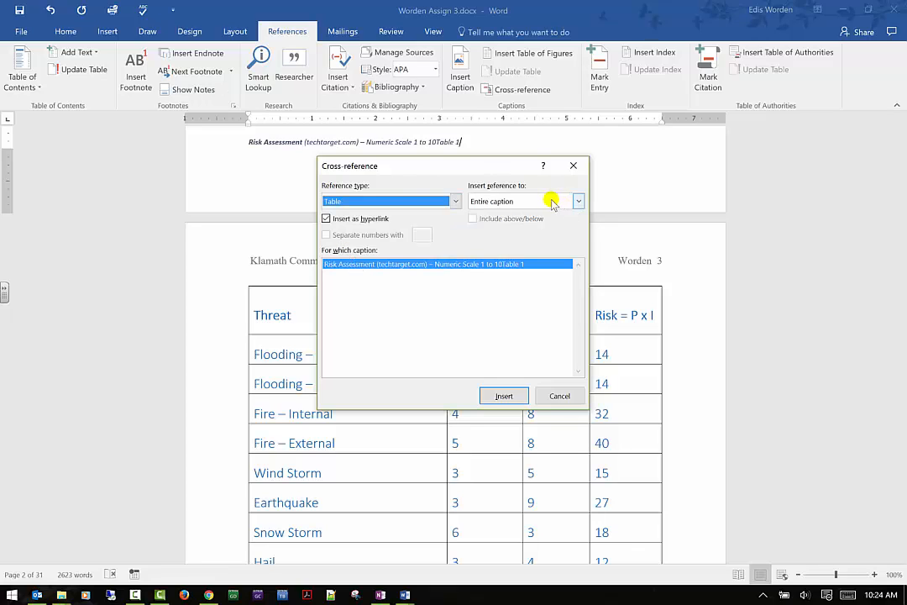
left_click(551, 200)
left_click(552, 215)
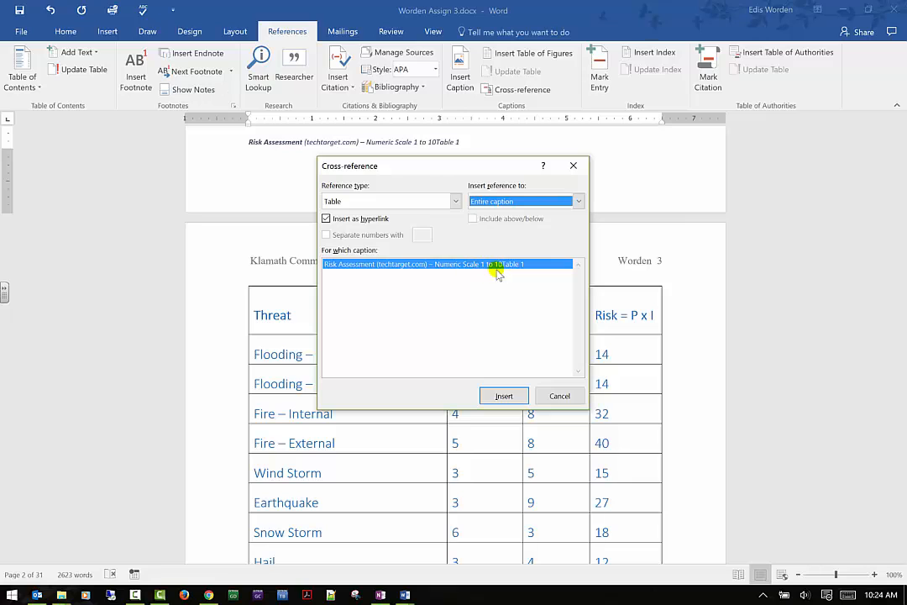
left_click(504, 396)
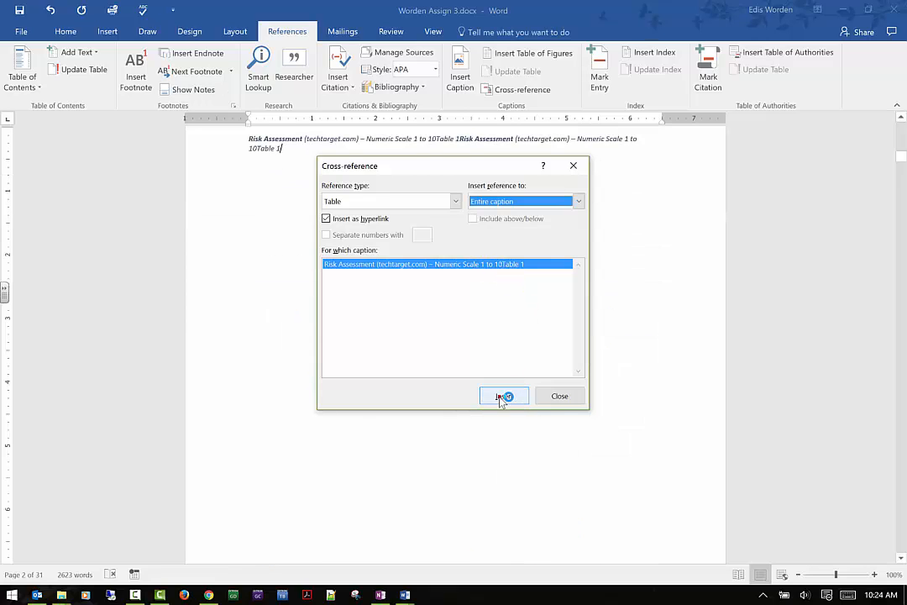
left_click(554, 396)
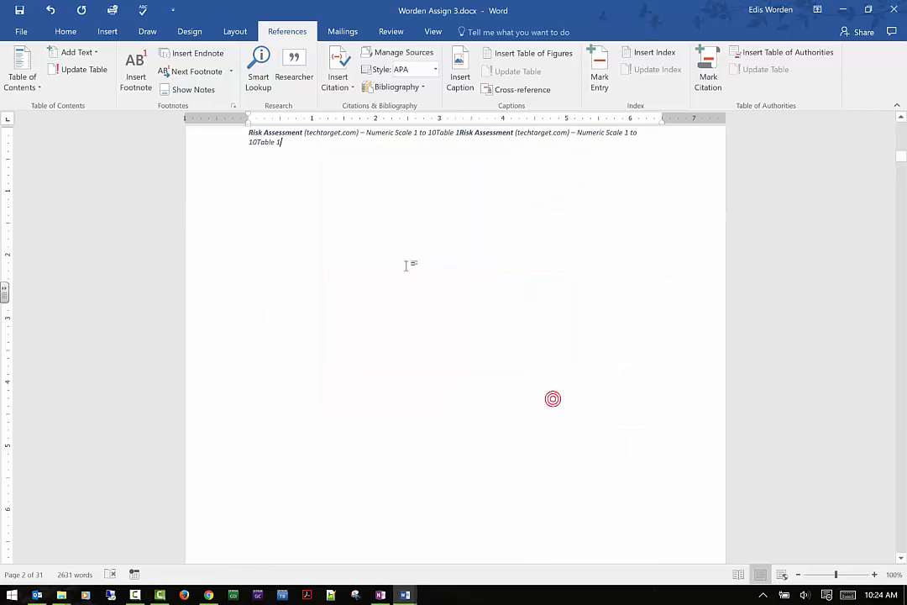
scroll(264, 181, "up", 2)
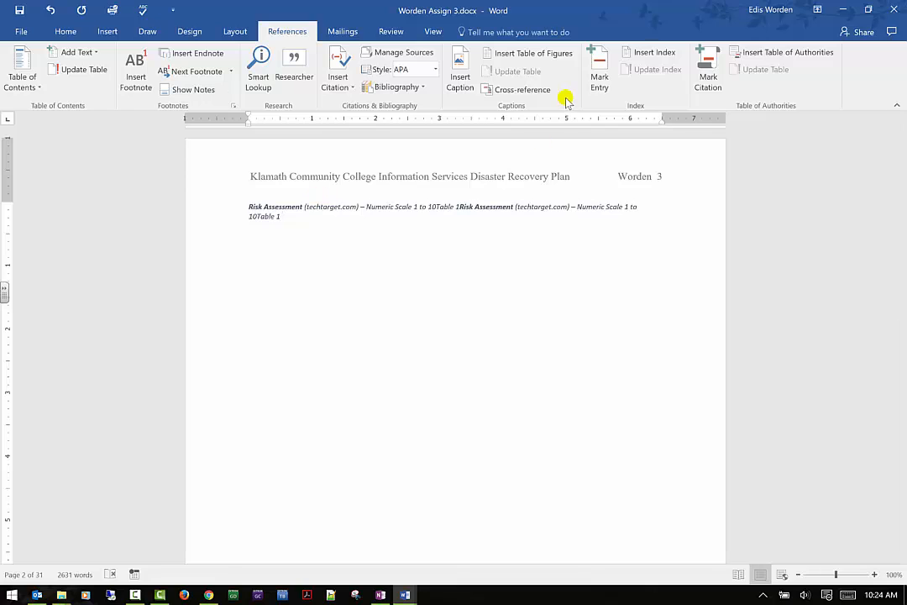
left_click(519, 90)
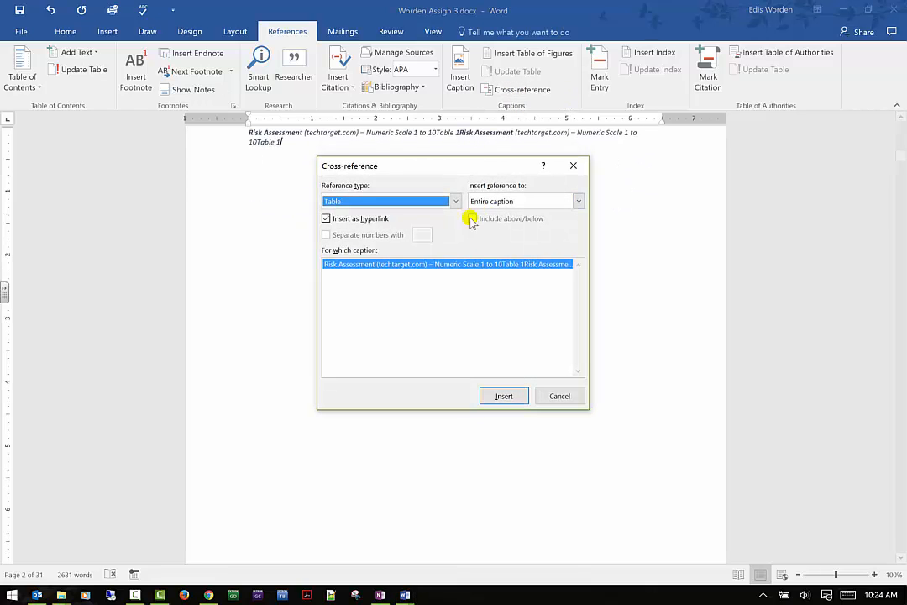
left_click(574, 166)
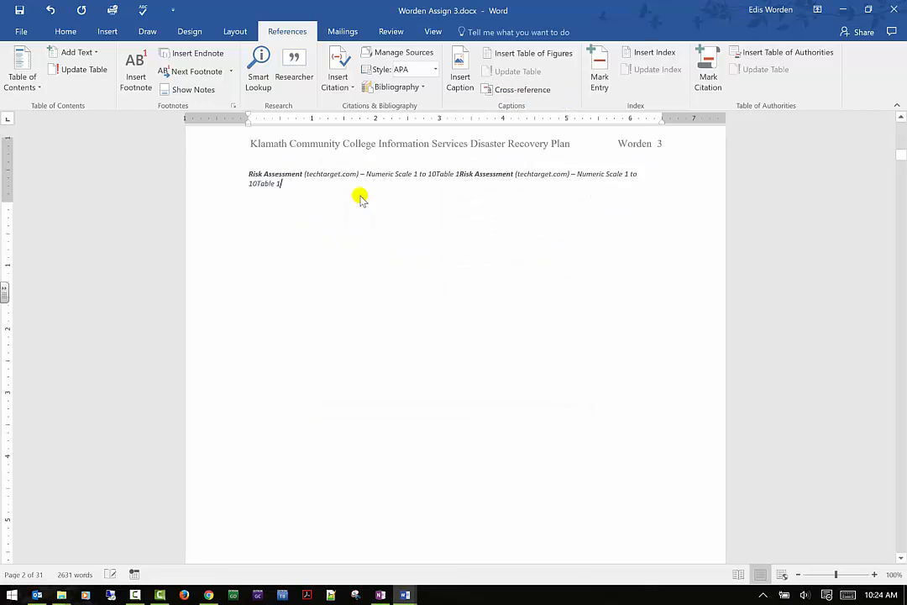
scroll(343, 224, "down", 10)
scroll(346, 225, "down", 5)
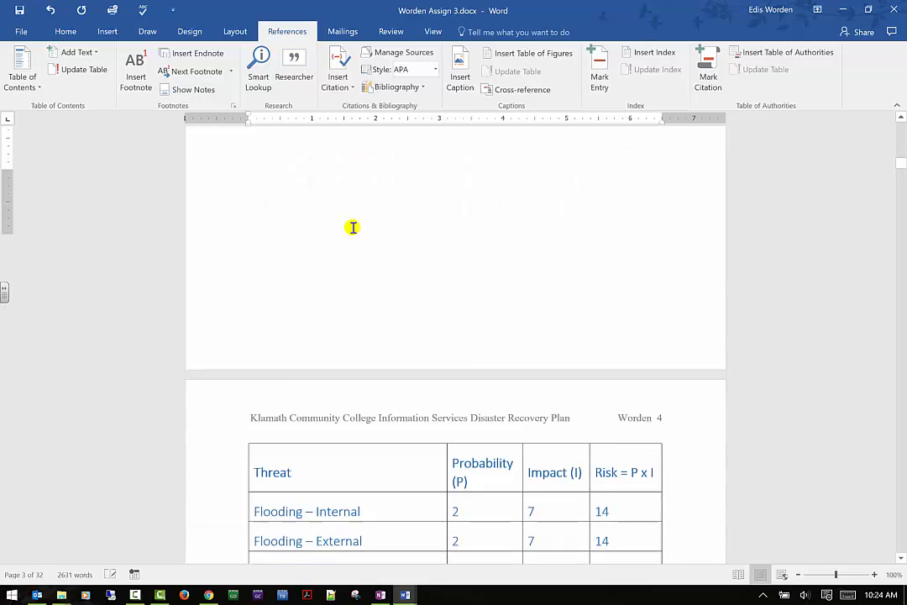
scroll(336, 193, "down", 4)
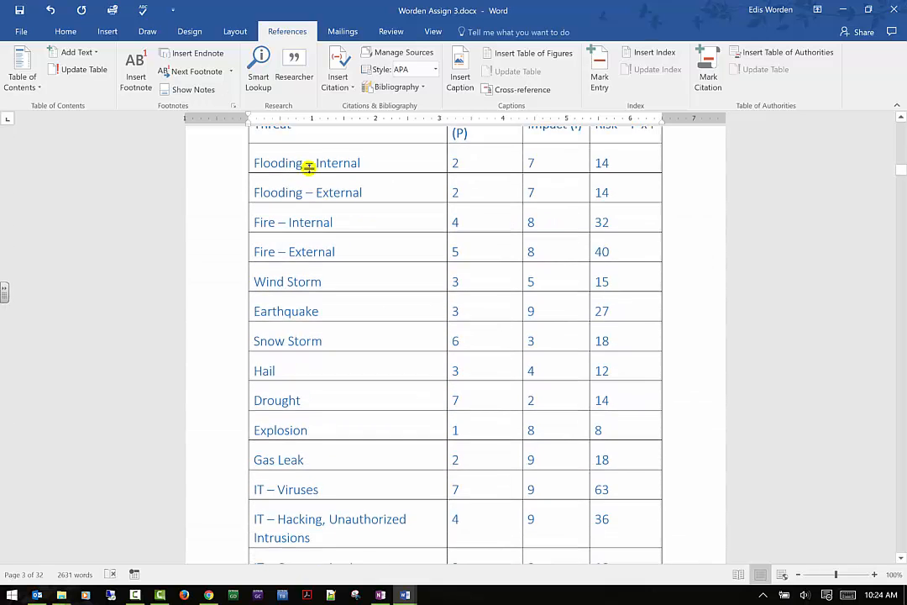
scroll(318, 184, "up", 1)
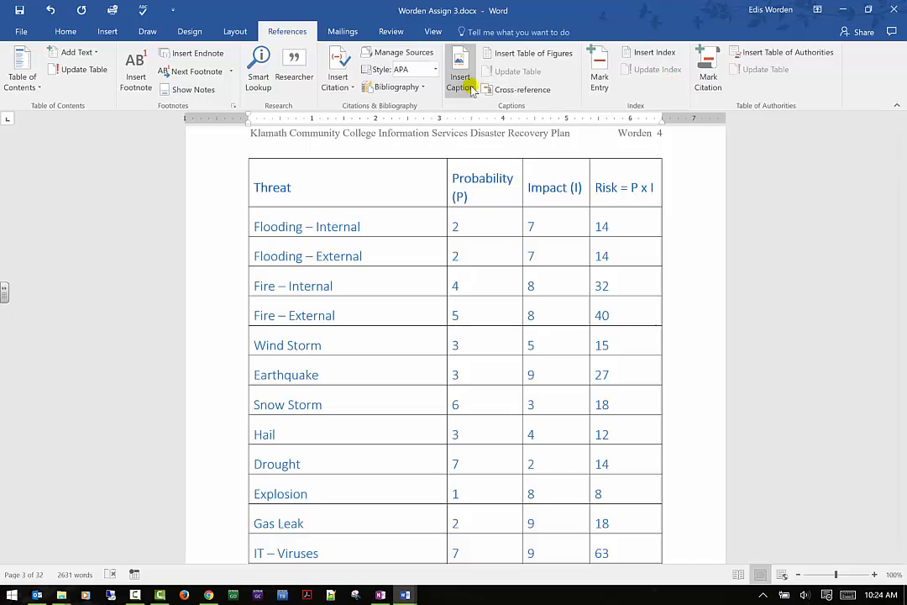
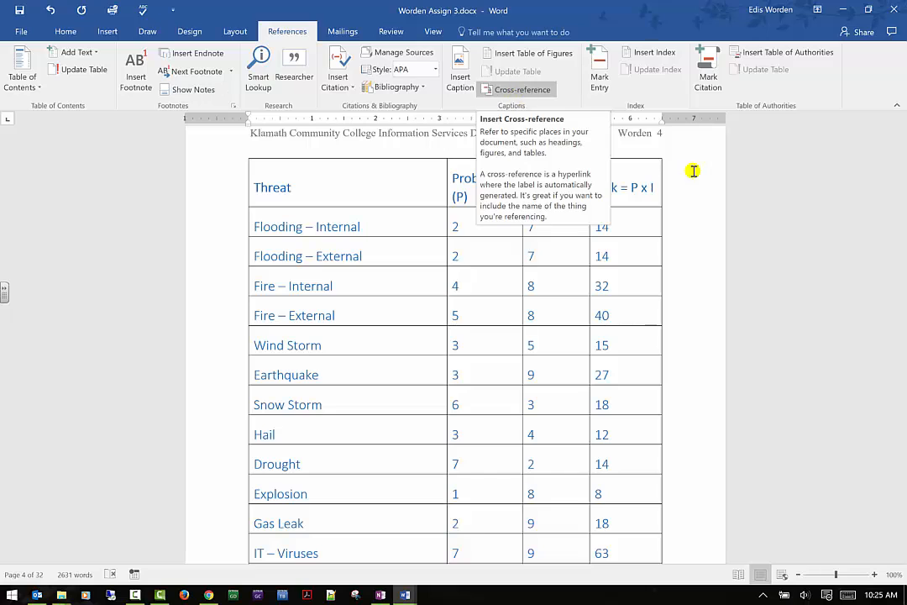
- Mark an index entry in the Probability (P) header cell with main entry Threats, subentry Flooding and cross-reference See Table1
left_click(744, 248)
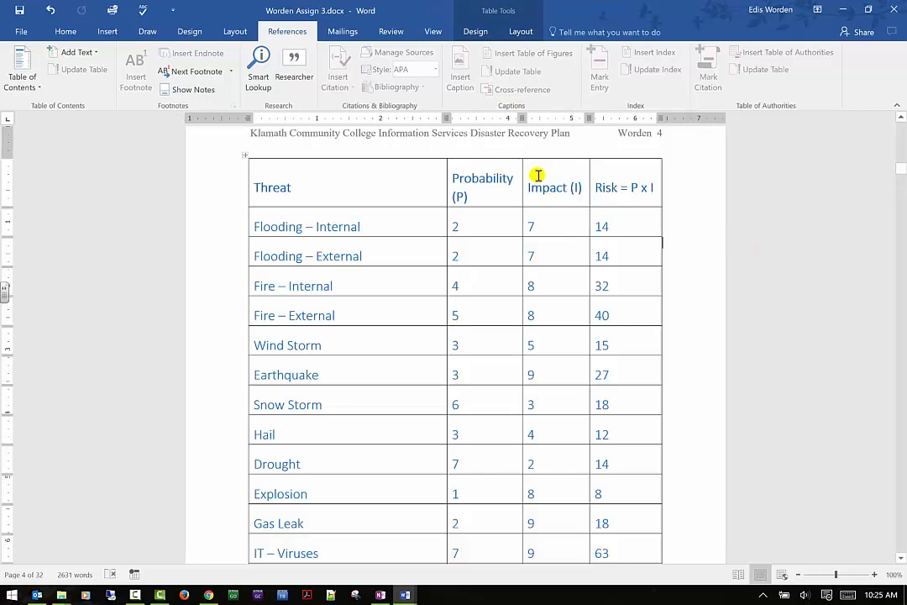
left_click(481, 189)
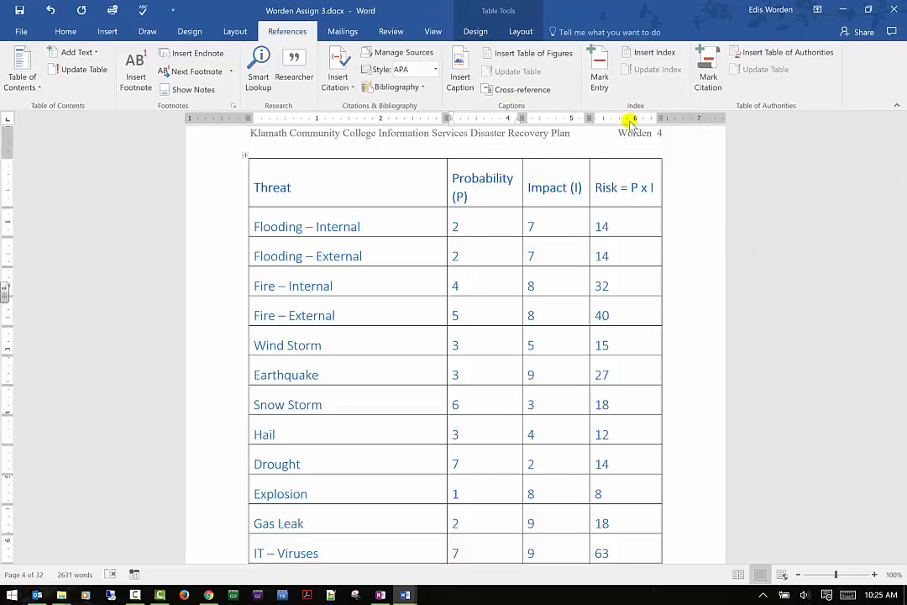
left_click(601, 74)
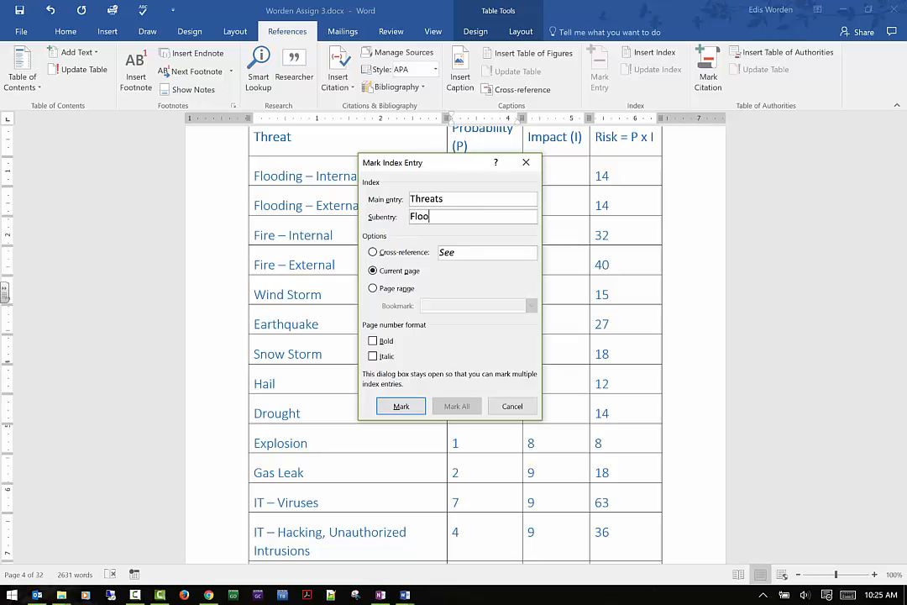
left_click(373, 252)
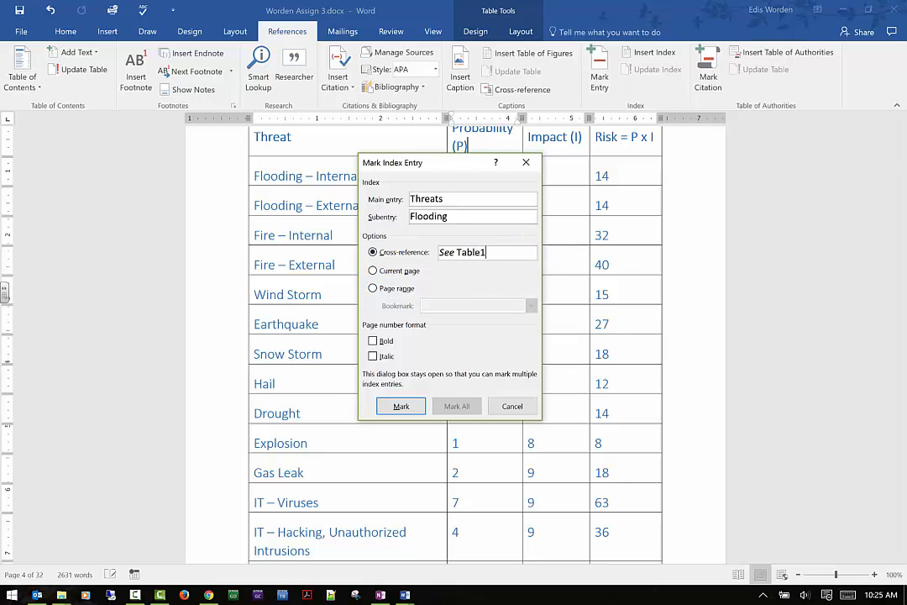
left_click(401, 406)
left_click(513, 405)
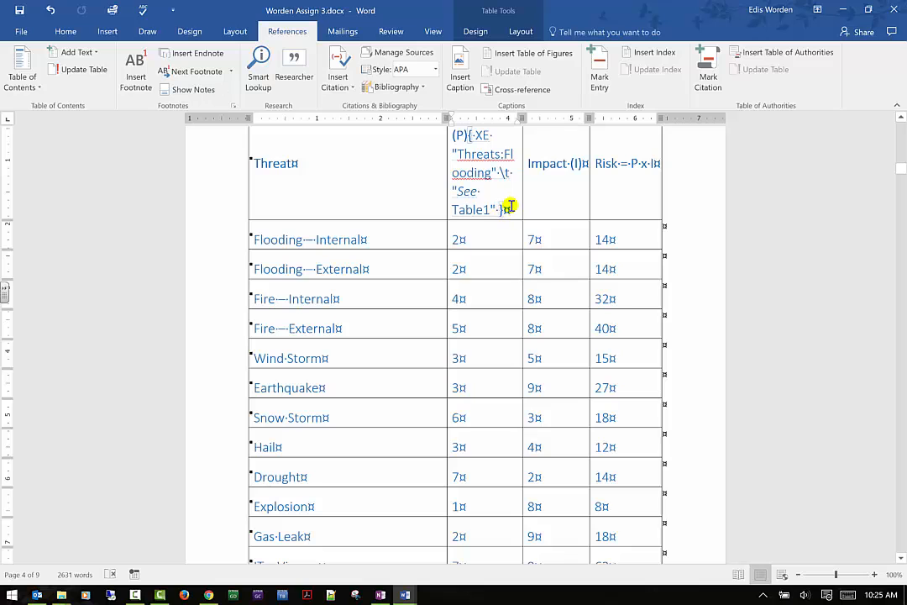
- Undo the index entry and the cross-reference to the Table caption after the Risk Assessment caption
scroll(513, 191, "up", 1)
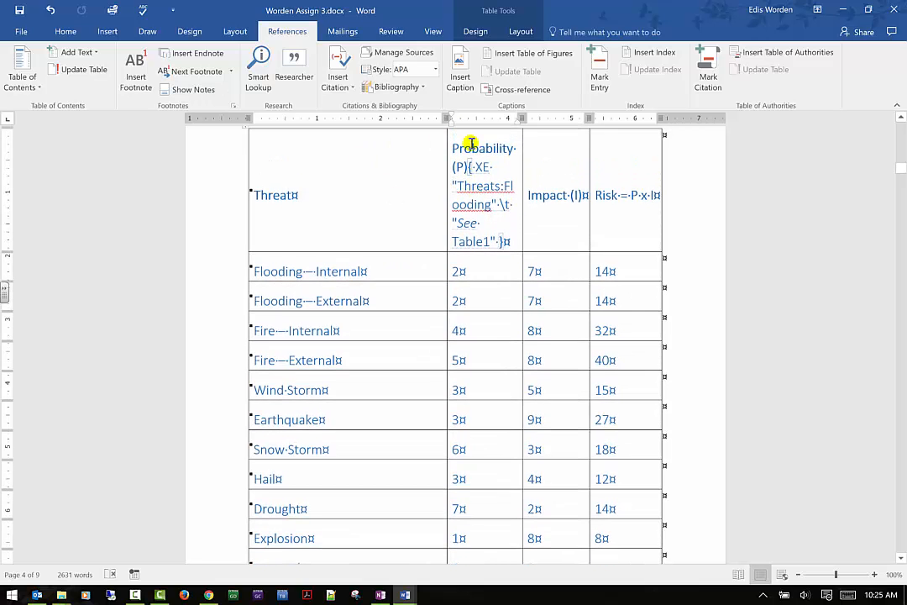
scroll(472, 143, "up", 2)
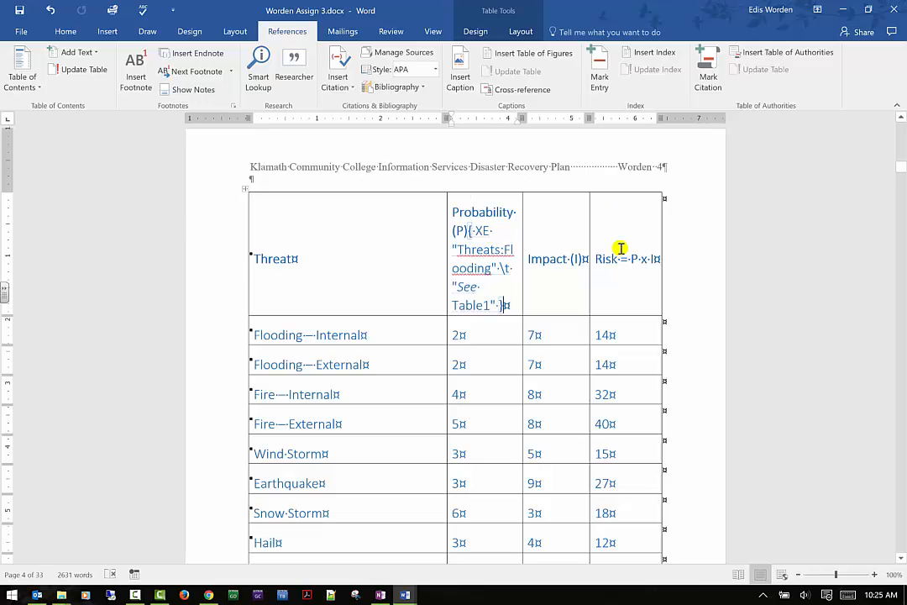
scroll(620, 252, "down", 13)
scroll(617, 261, "down", 5)
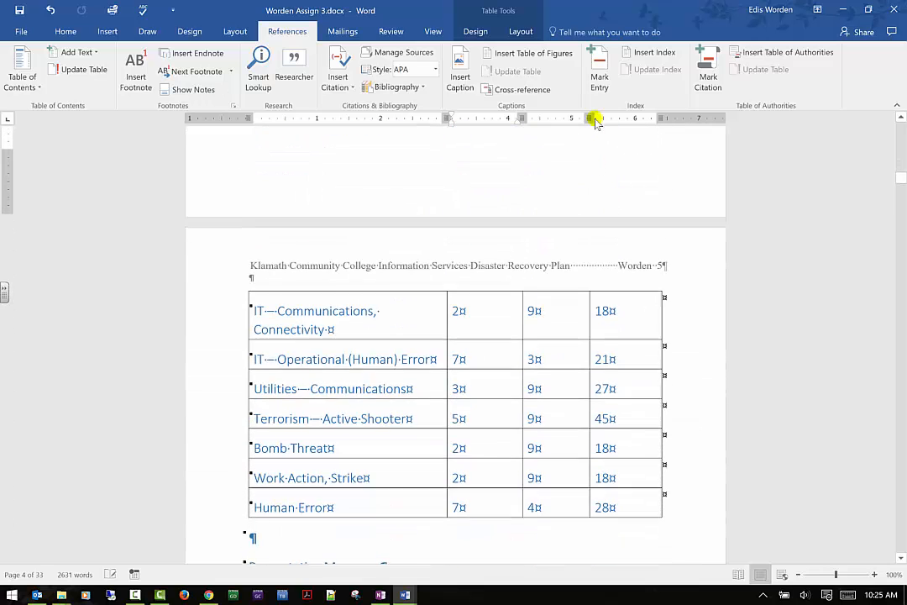
left_click(50, 10)
left_click(51, 11)
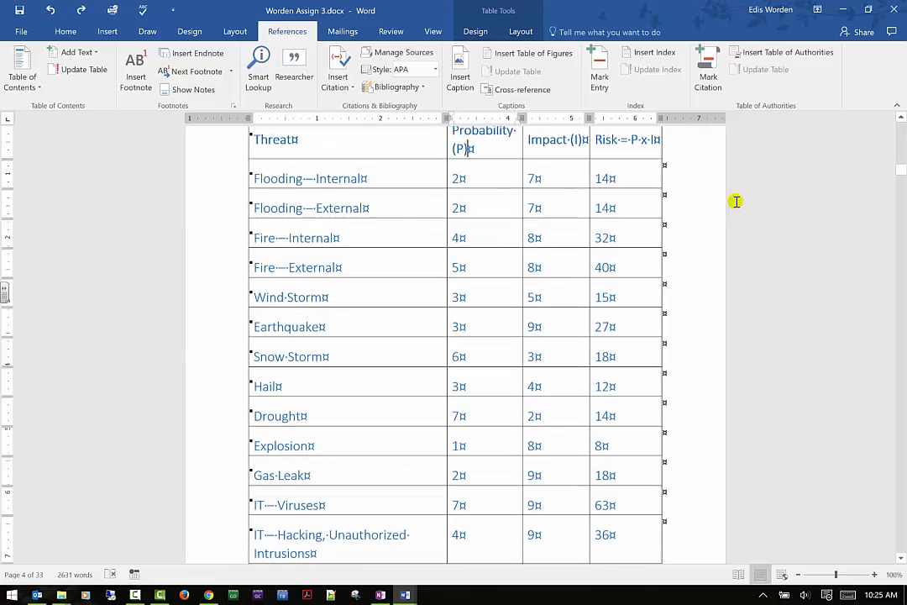
left_click(50, 12)
left_click(52, 11)
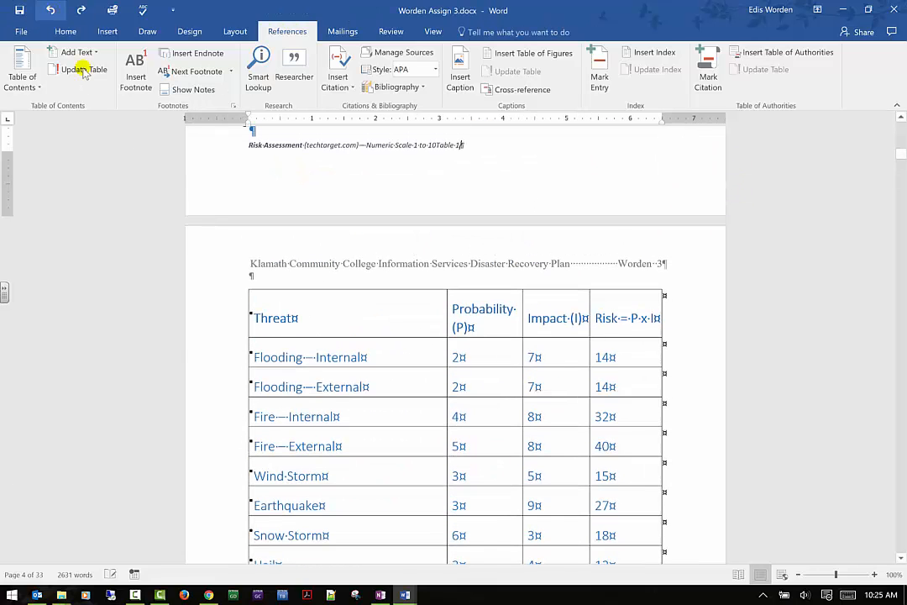
left_click(50, 12)
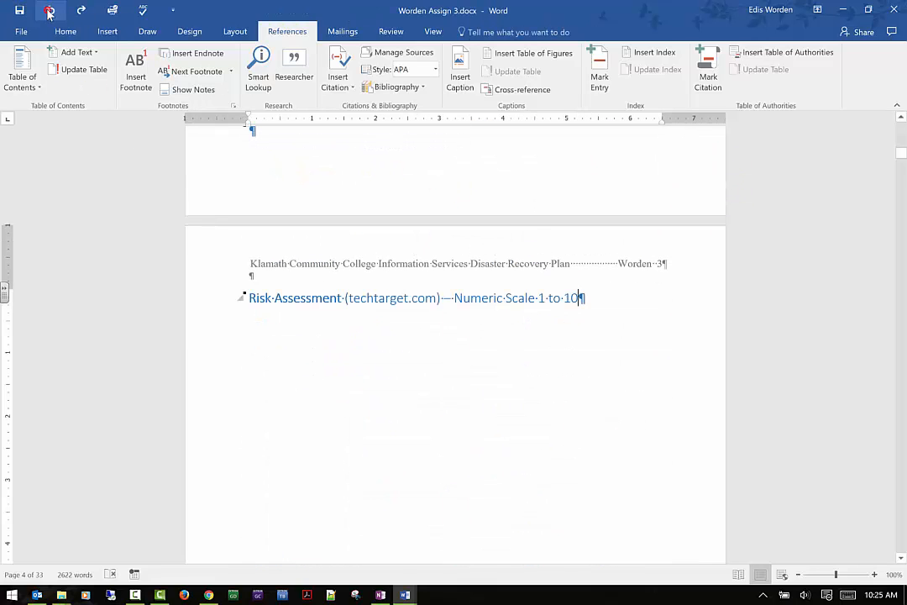
scroll(643, 236, "up", 4)
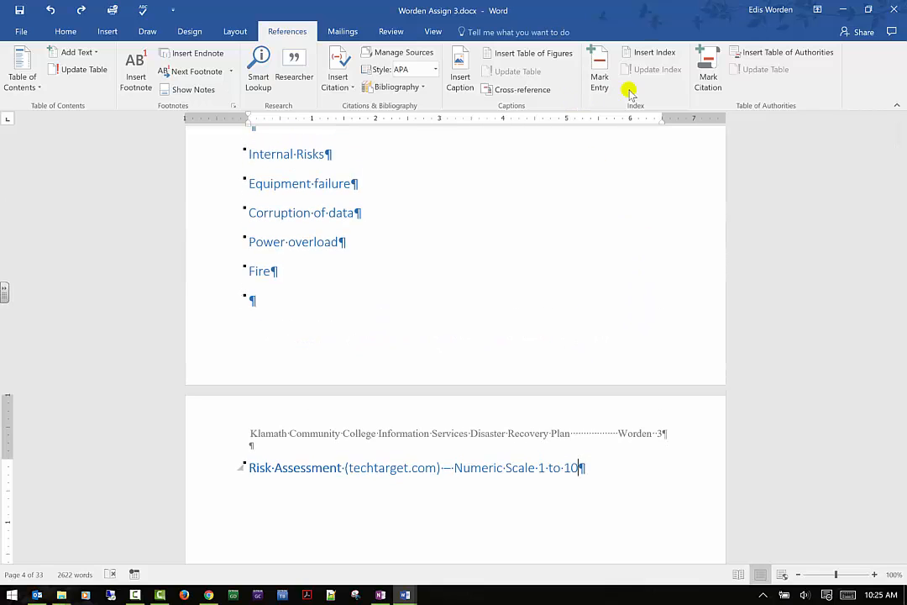
scroll(391, 281, "up", 5)
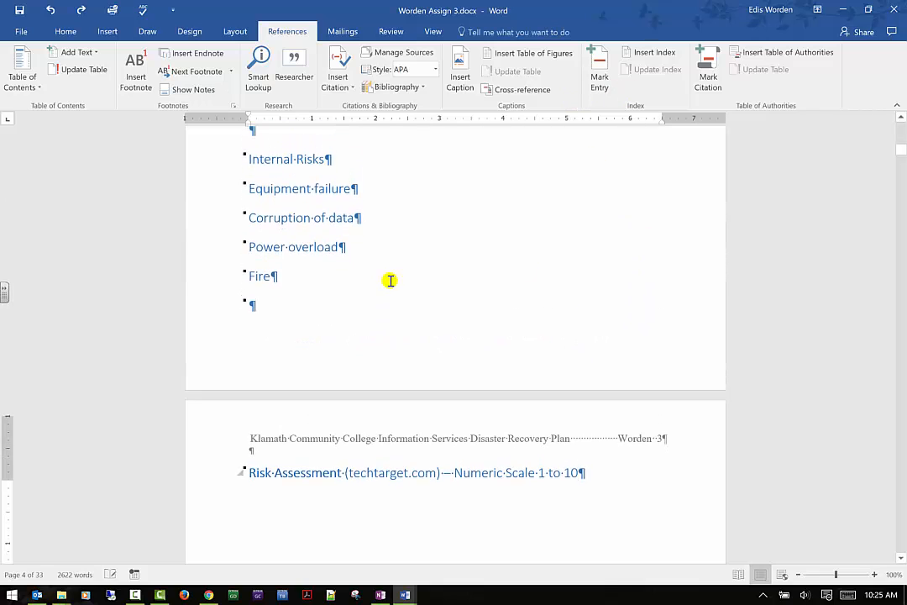
left_click(669, 54)
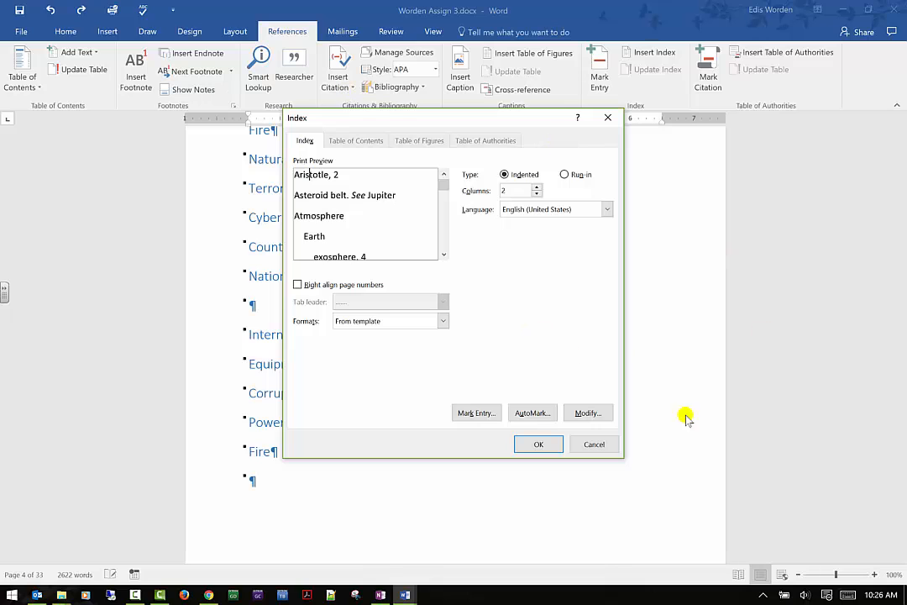
left_click(598, 444)
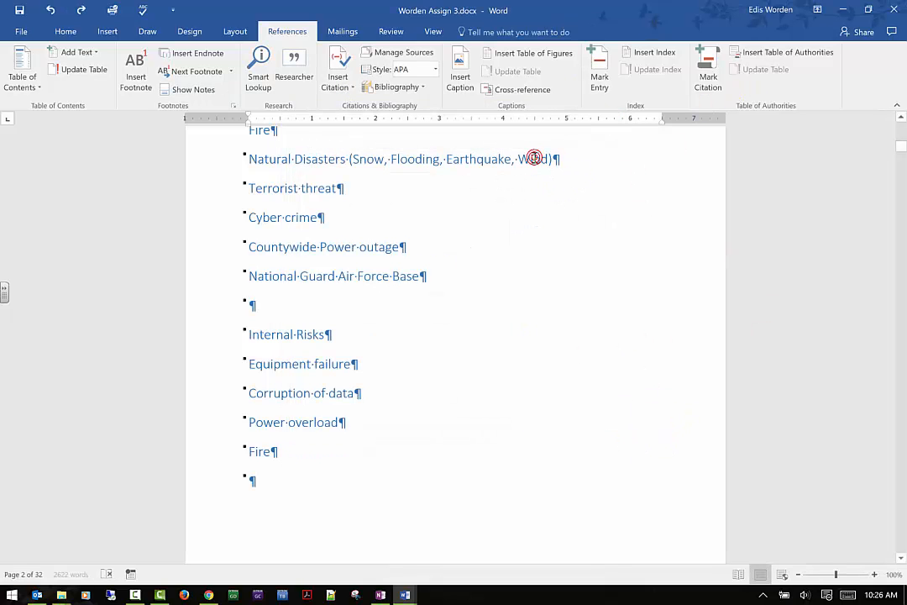
- Search the document for citations with Mark Citation, declining to continue from the beginning, and close the dialog
left_click(708, 76)
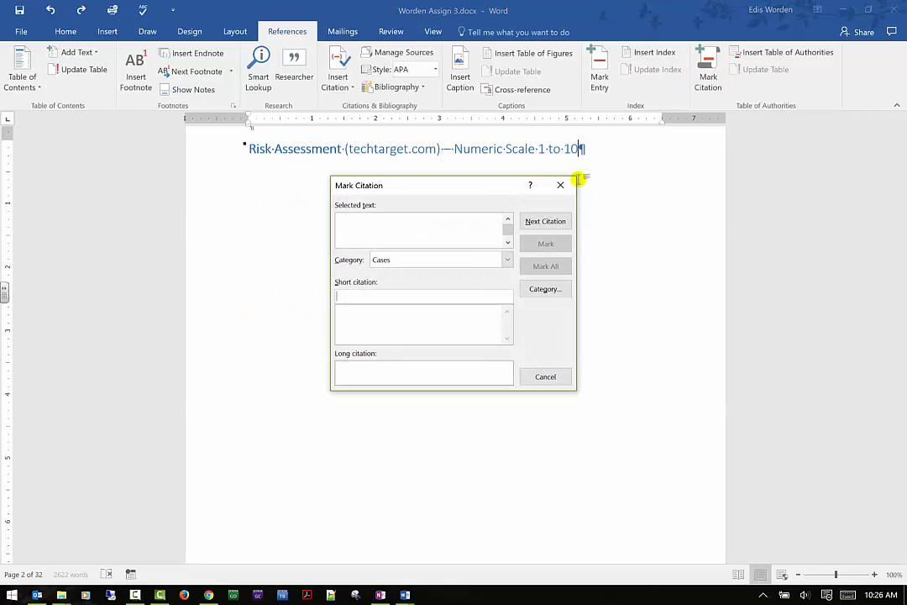
left_click(542, 221)
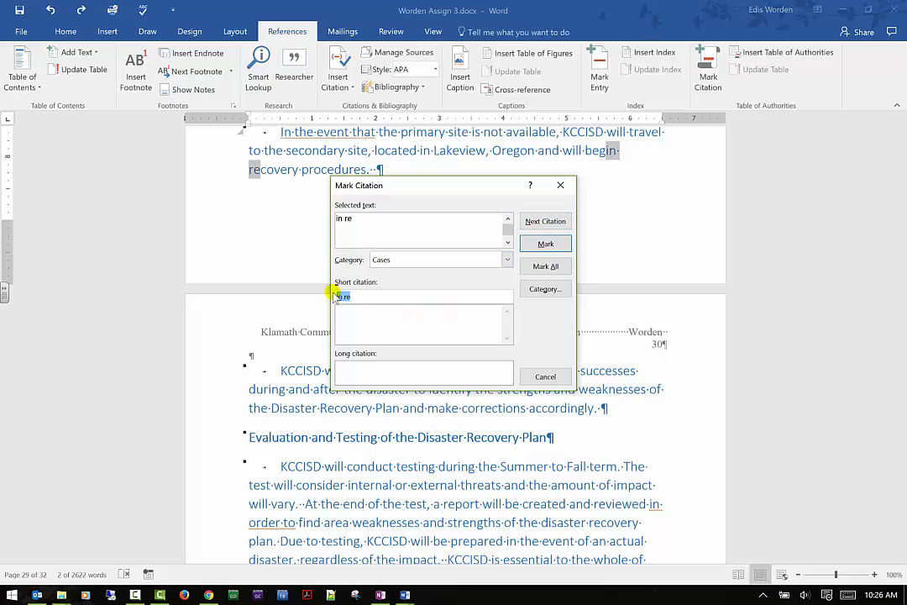
left_click(545, 223)
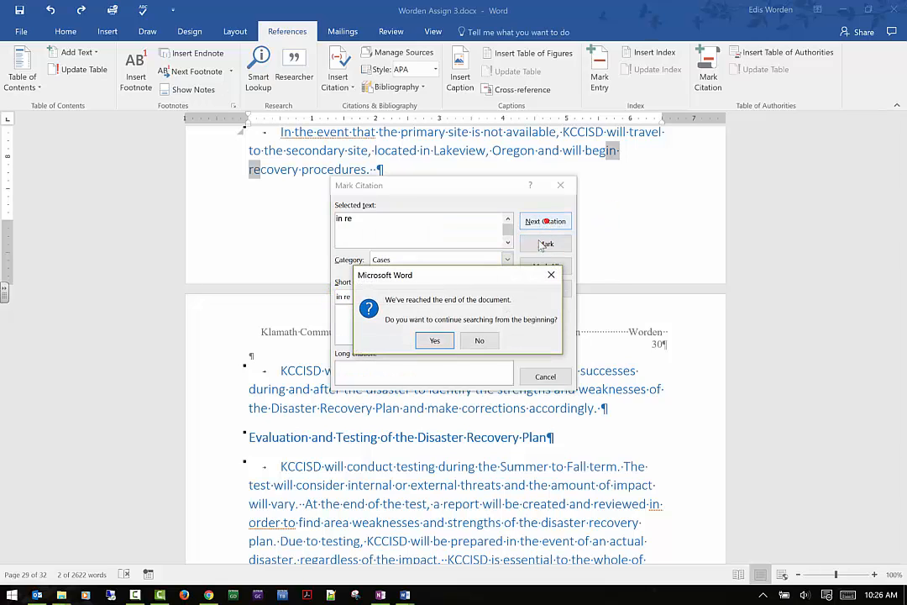
left_click(467, 343)
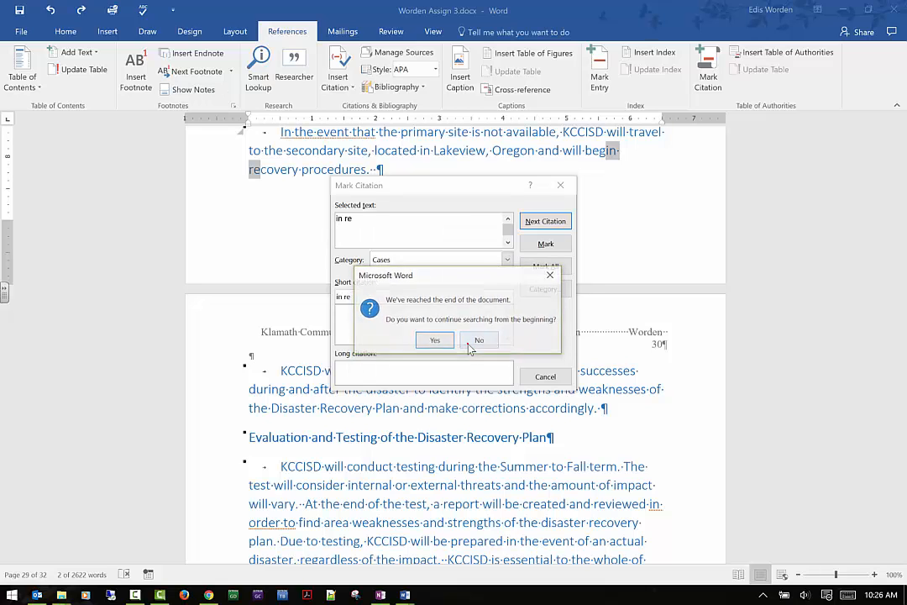
left_click(561, 185)
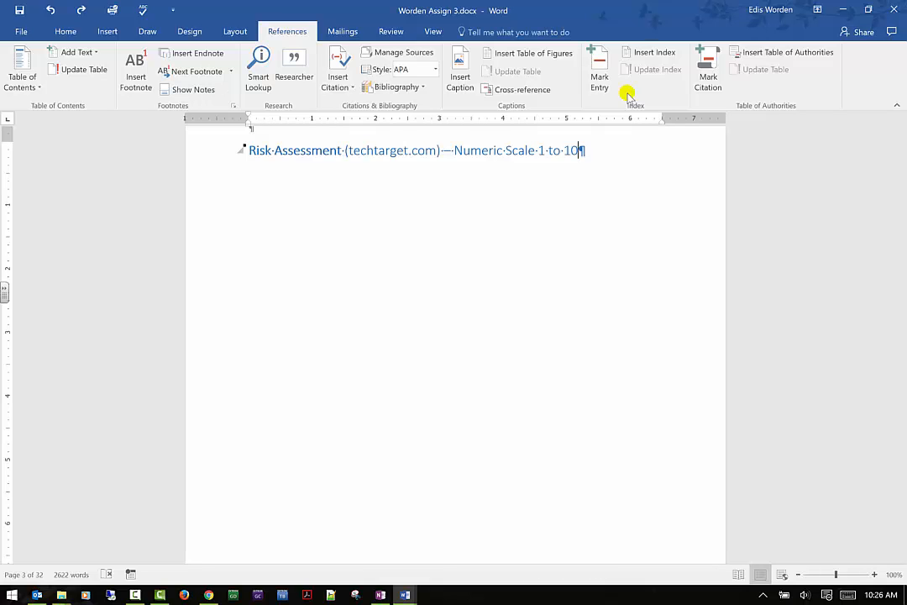
- Try to insert a table of authorities with all categories and default formatting
left_click(822, 54)
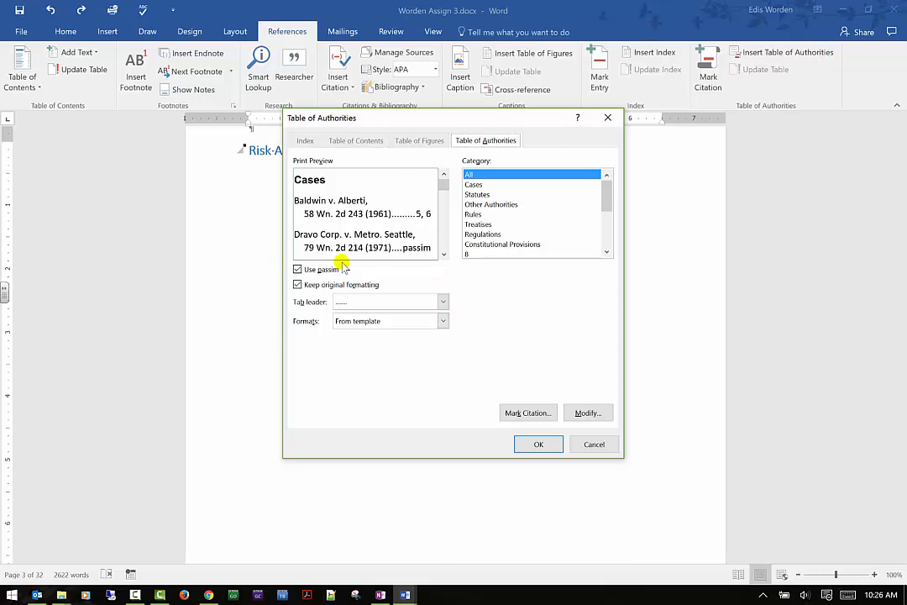
left_click(538, 445)
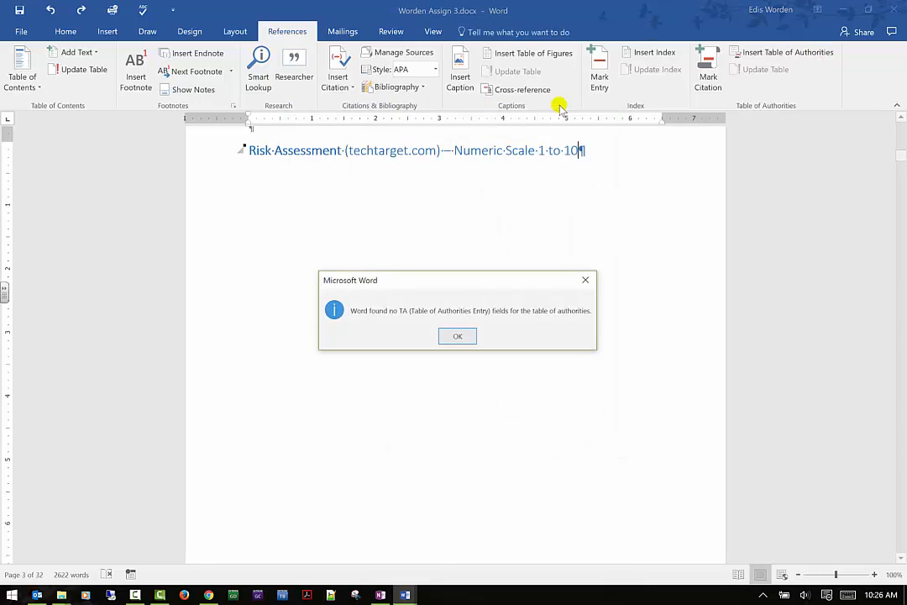
left_click(457, 336)
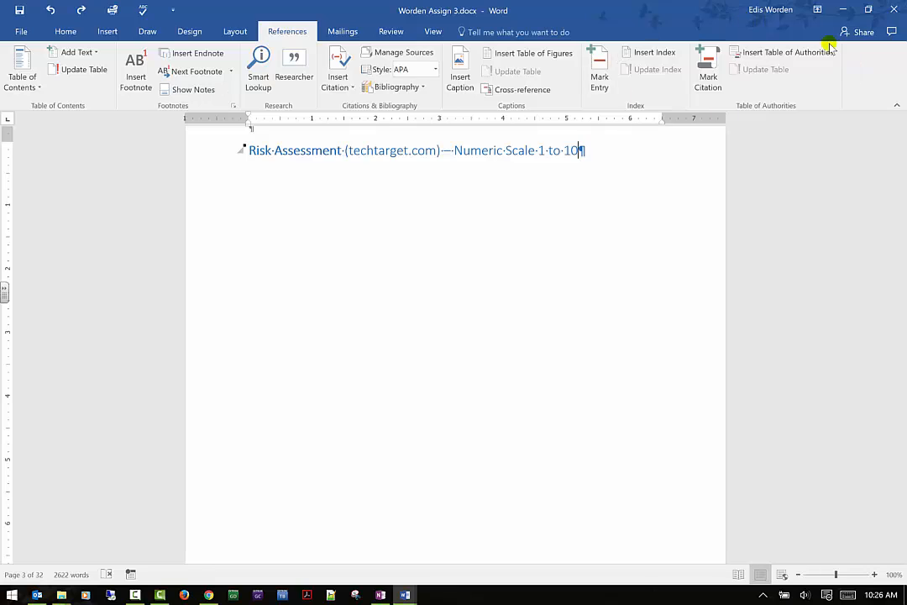